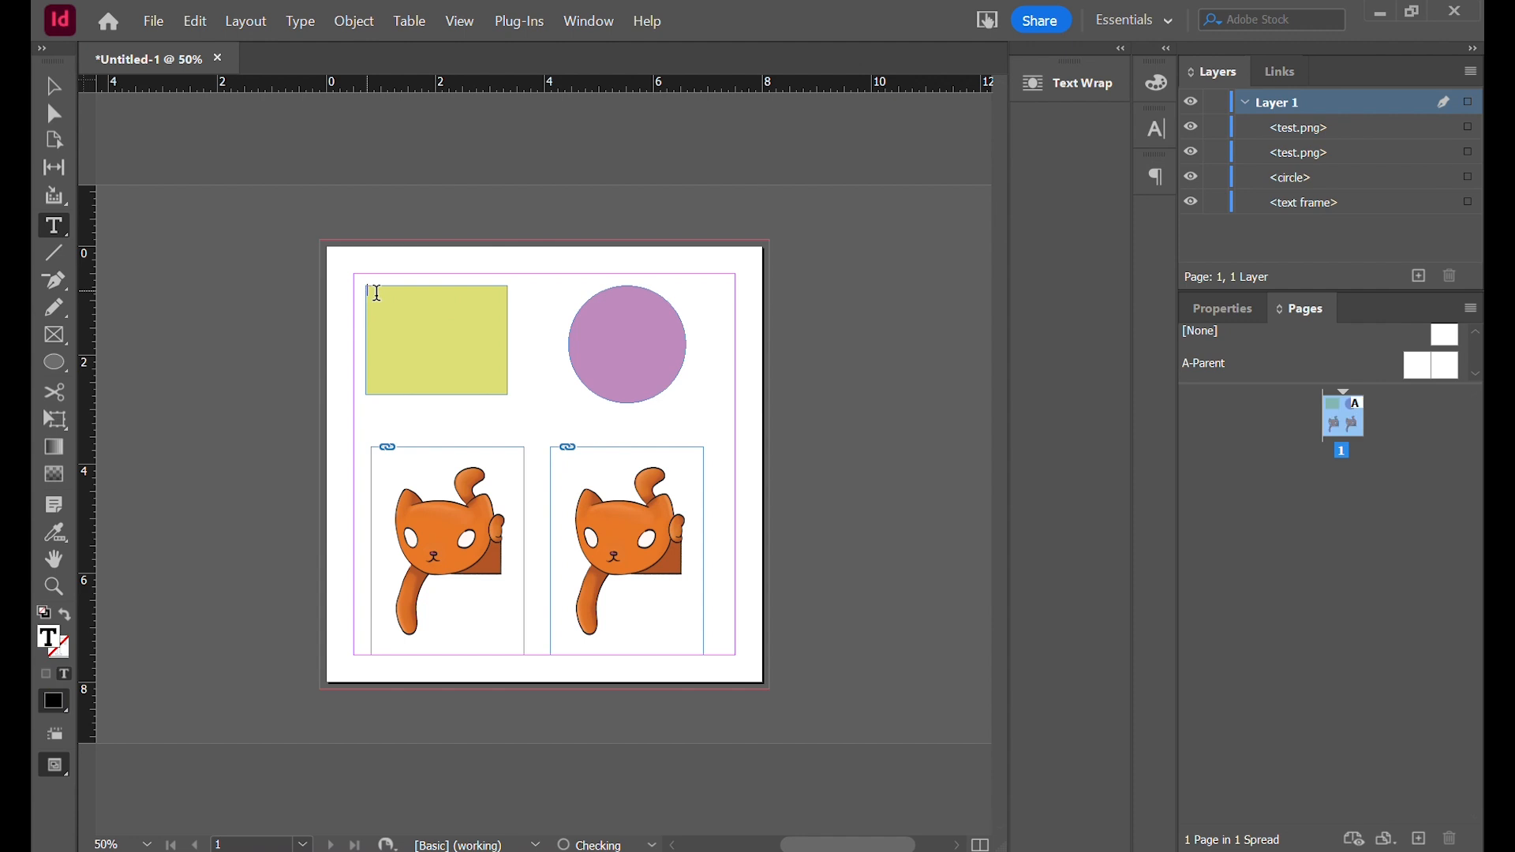
Fill the yellow rectangle with placeholder text and set the text's left and right indents to 0.125 in
right_click(489, 321)
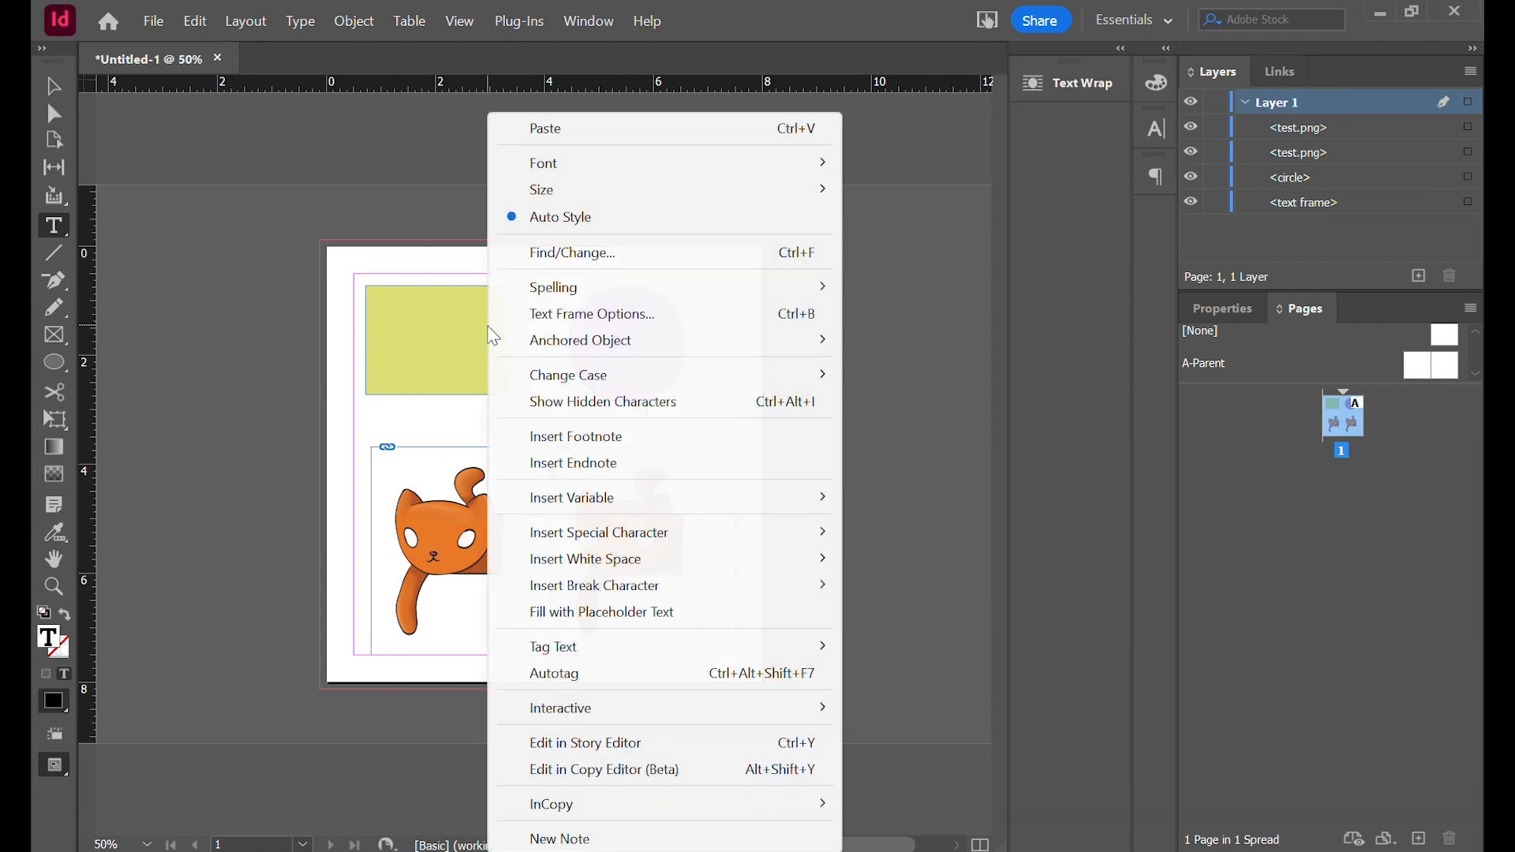
click(636, 613)
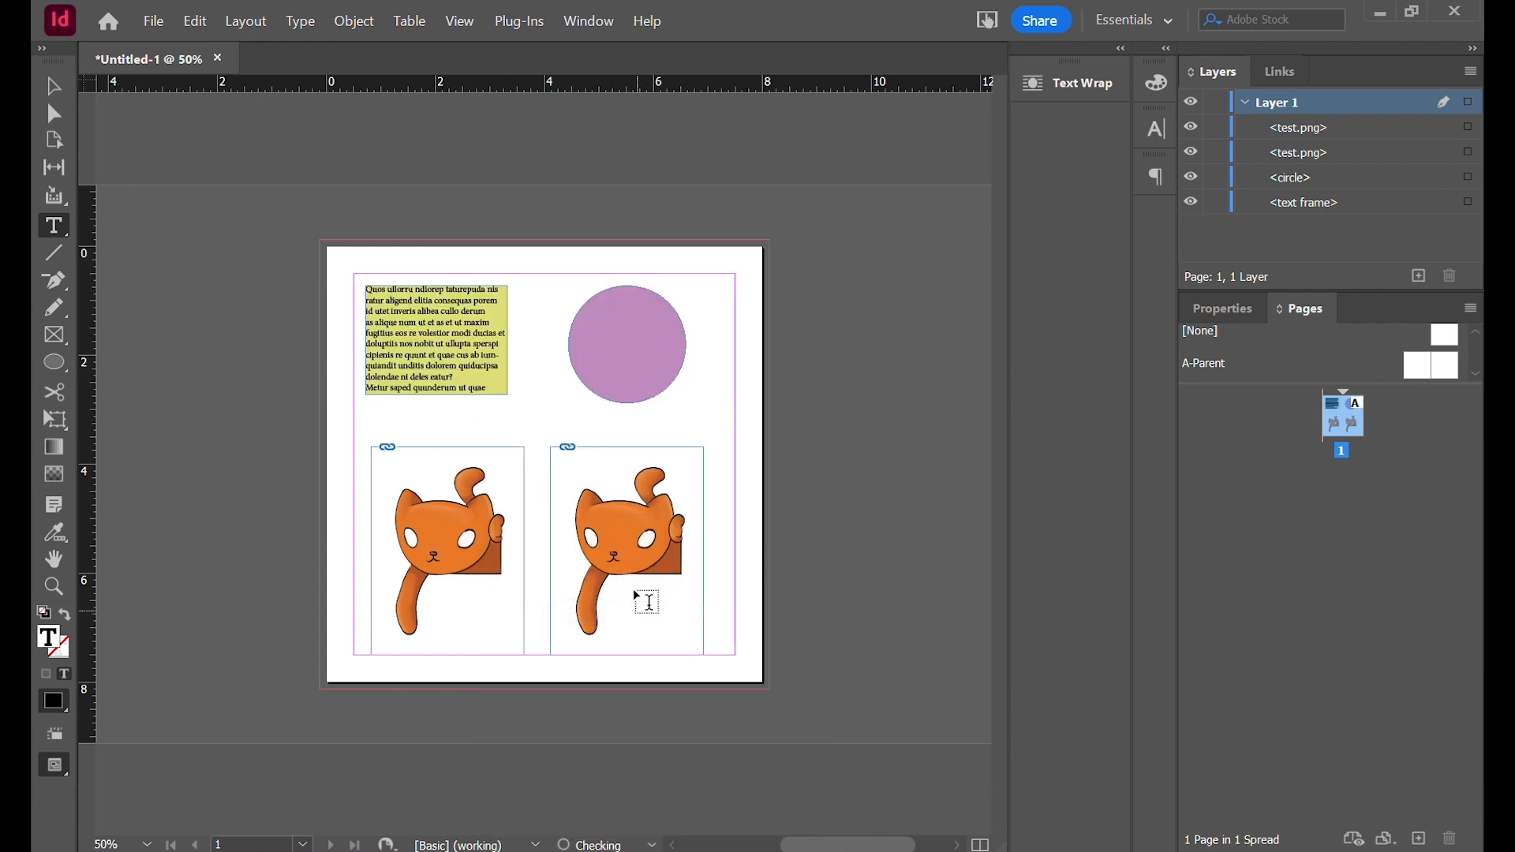
key(ctrl+a)
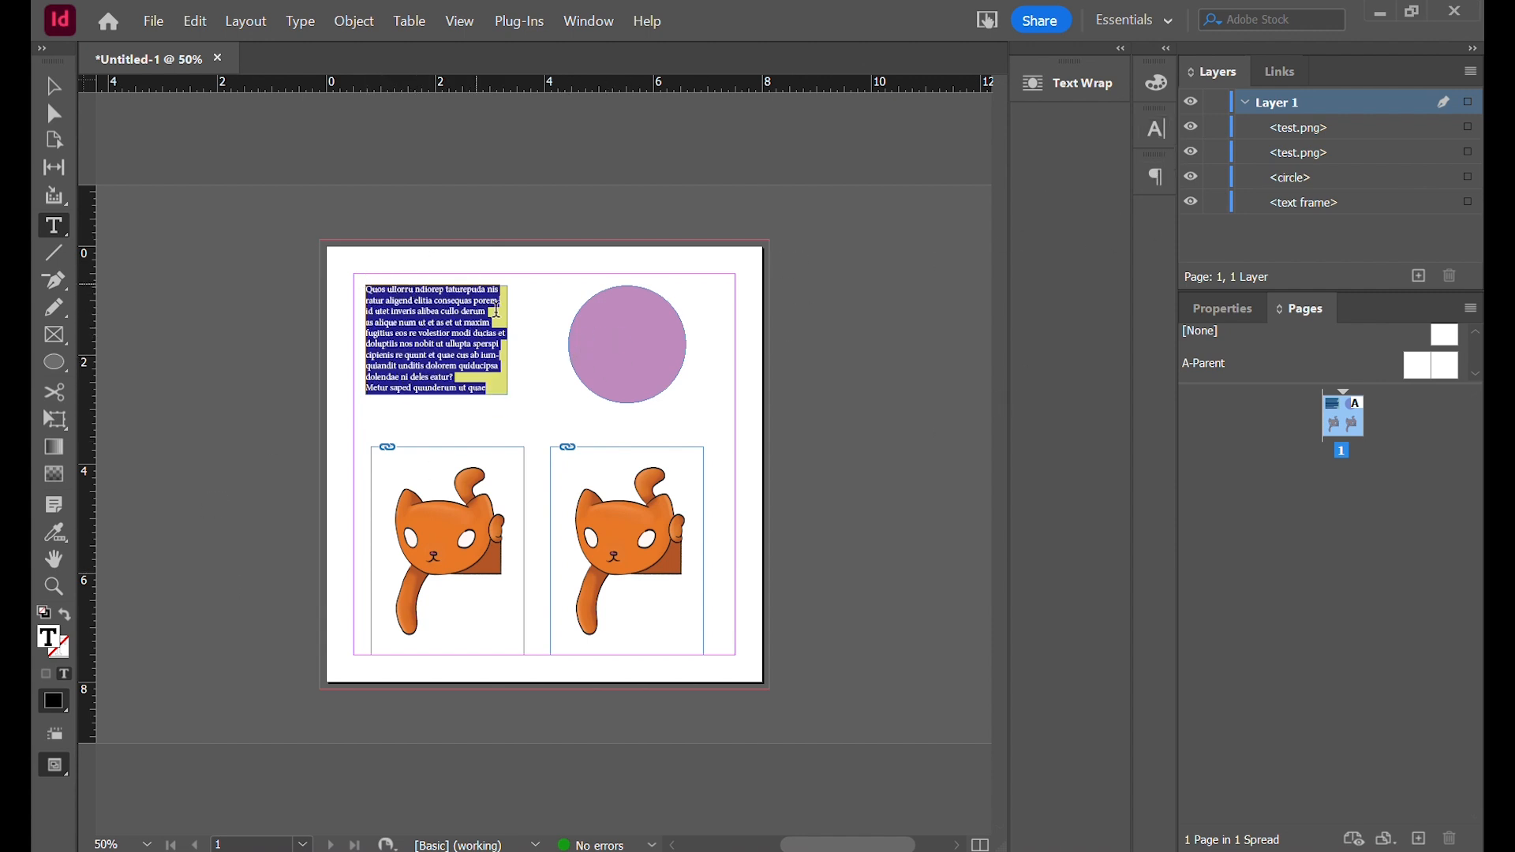
click(1156, 173)
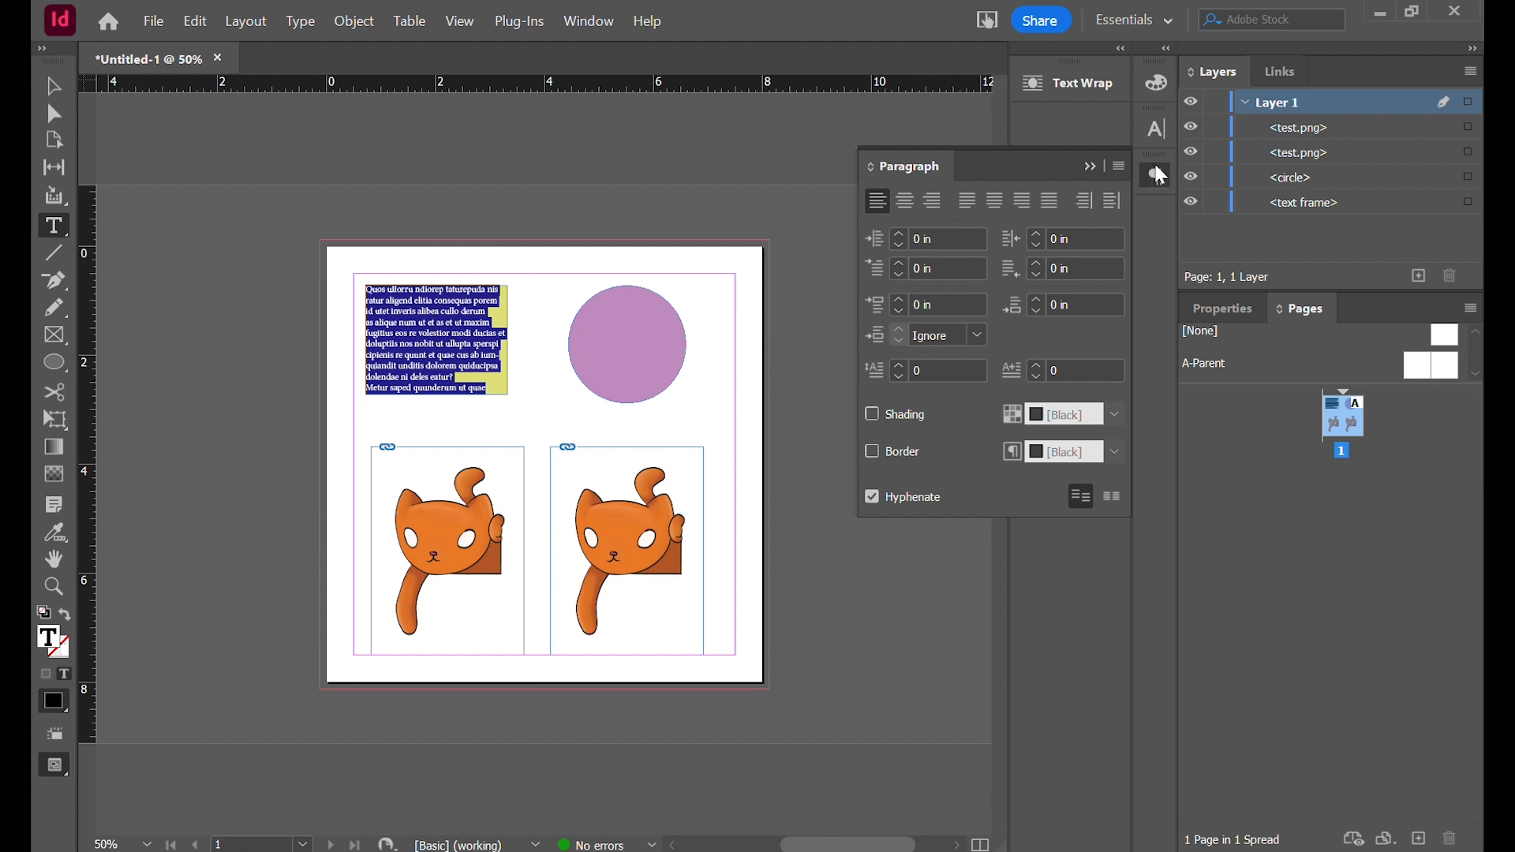
click(903, 232)
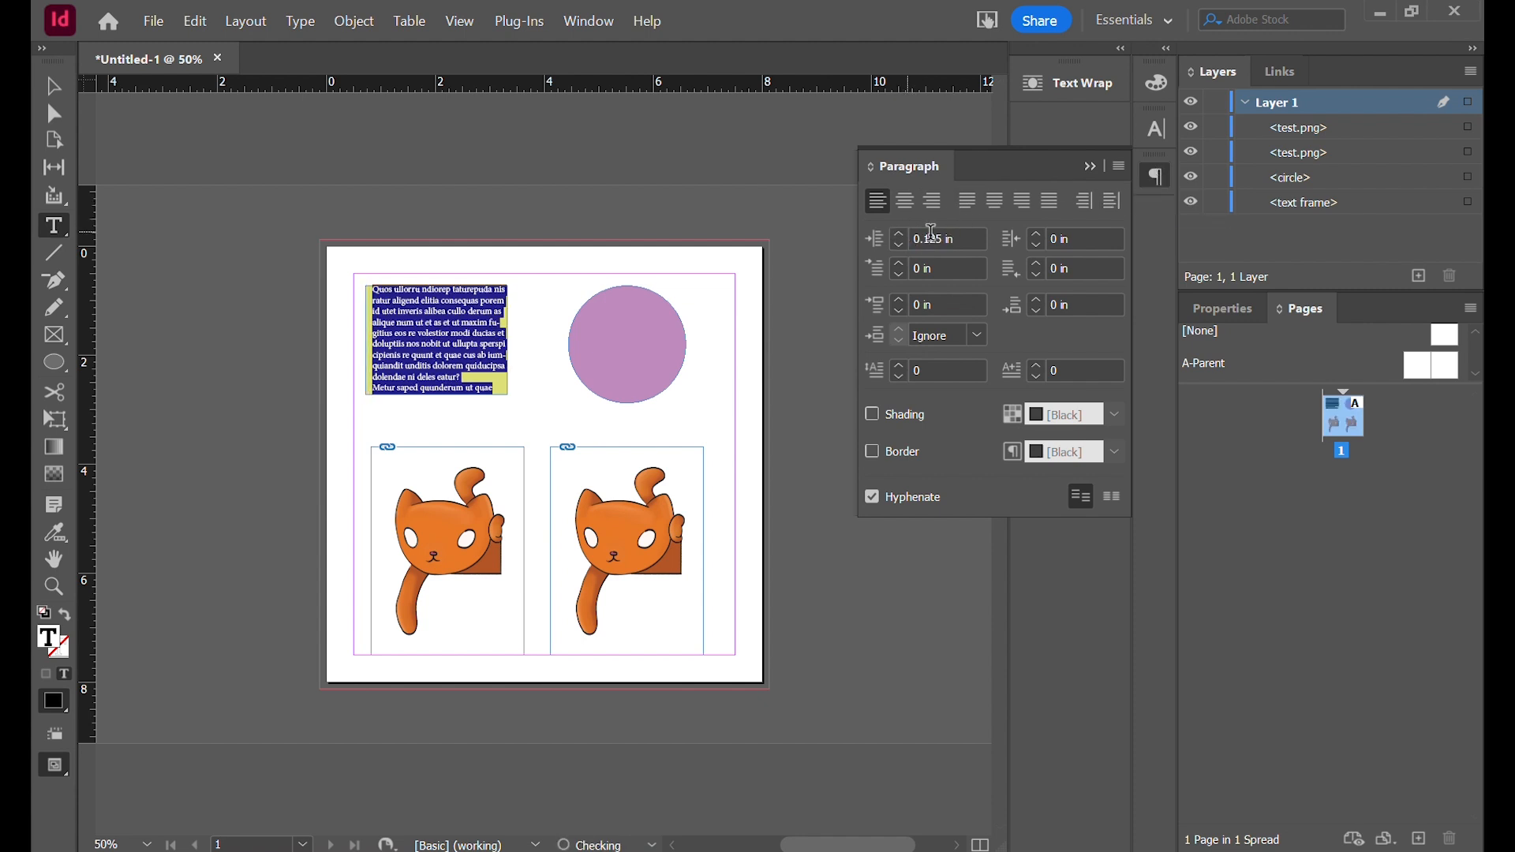
double_click(1041, 232)
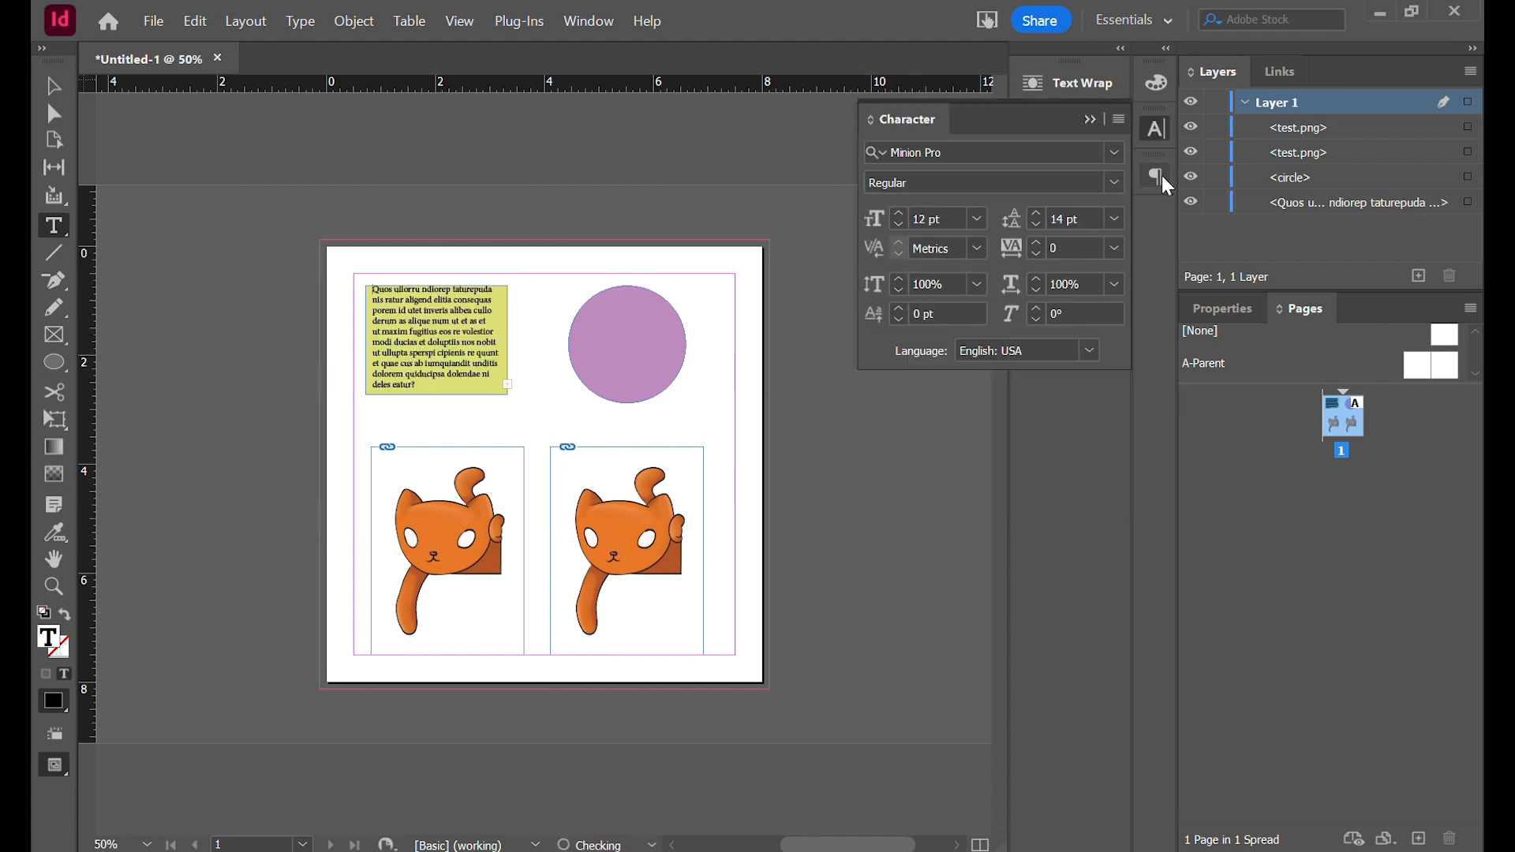
click(1155, 173)
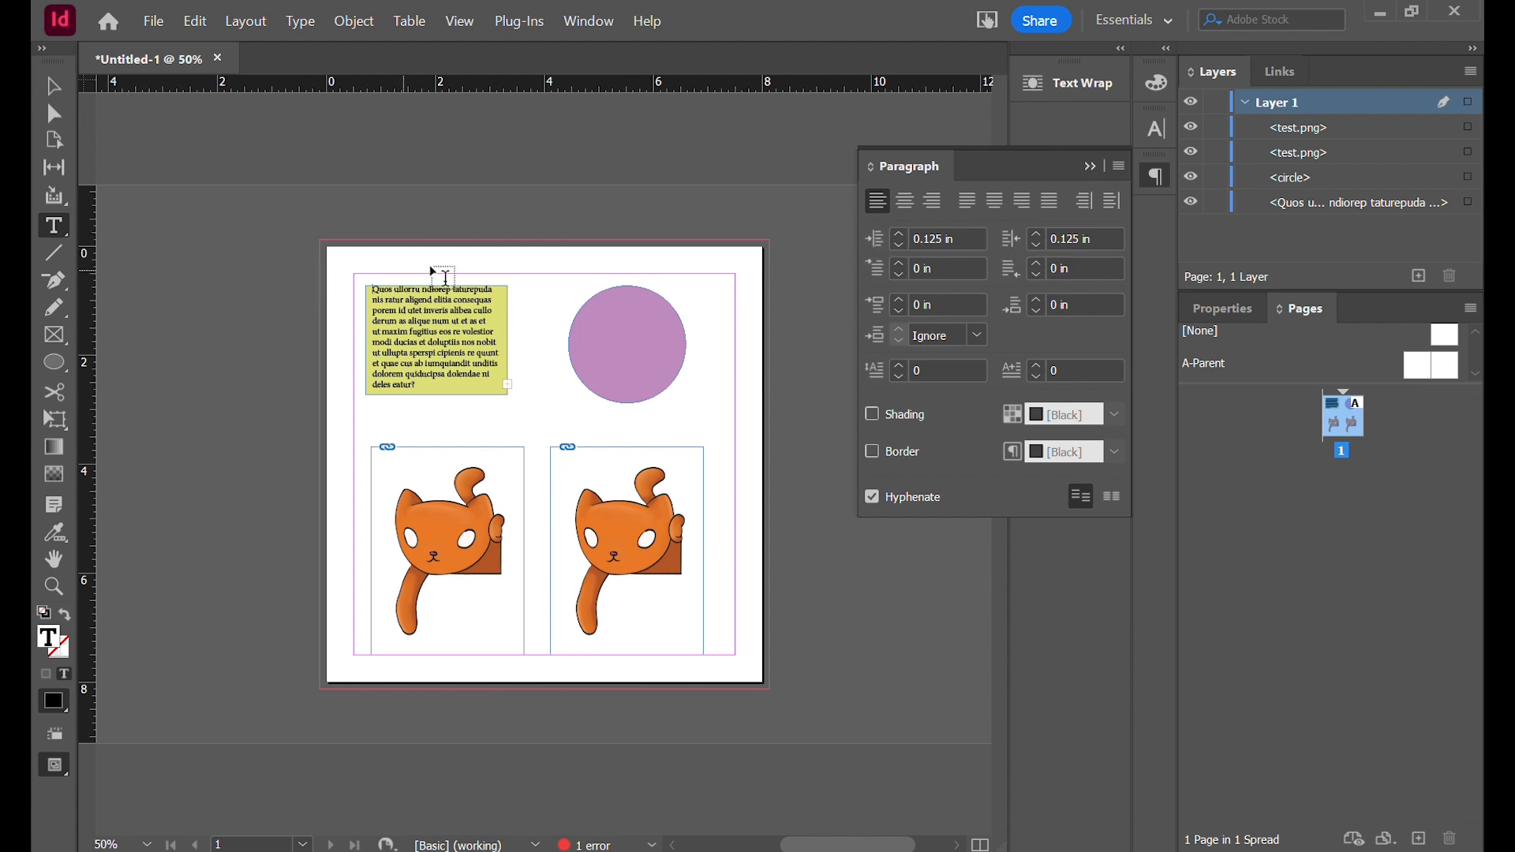
Insert a blank line above the yellow frame's text and set all its text's left and right indents to 0.1875 in
click(376, 290)
key(Return)
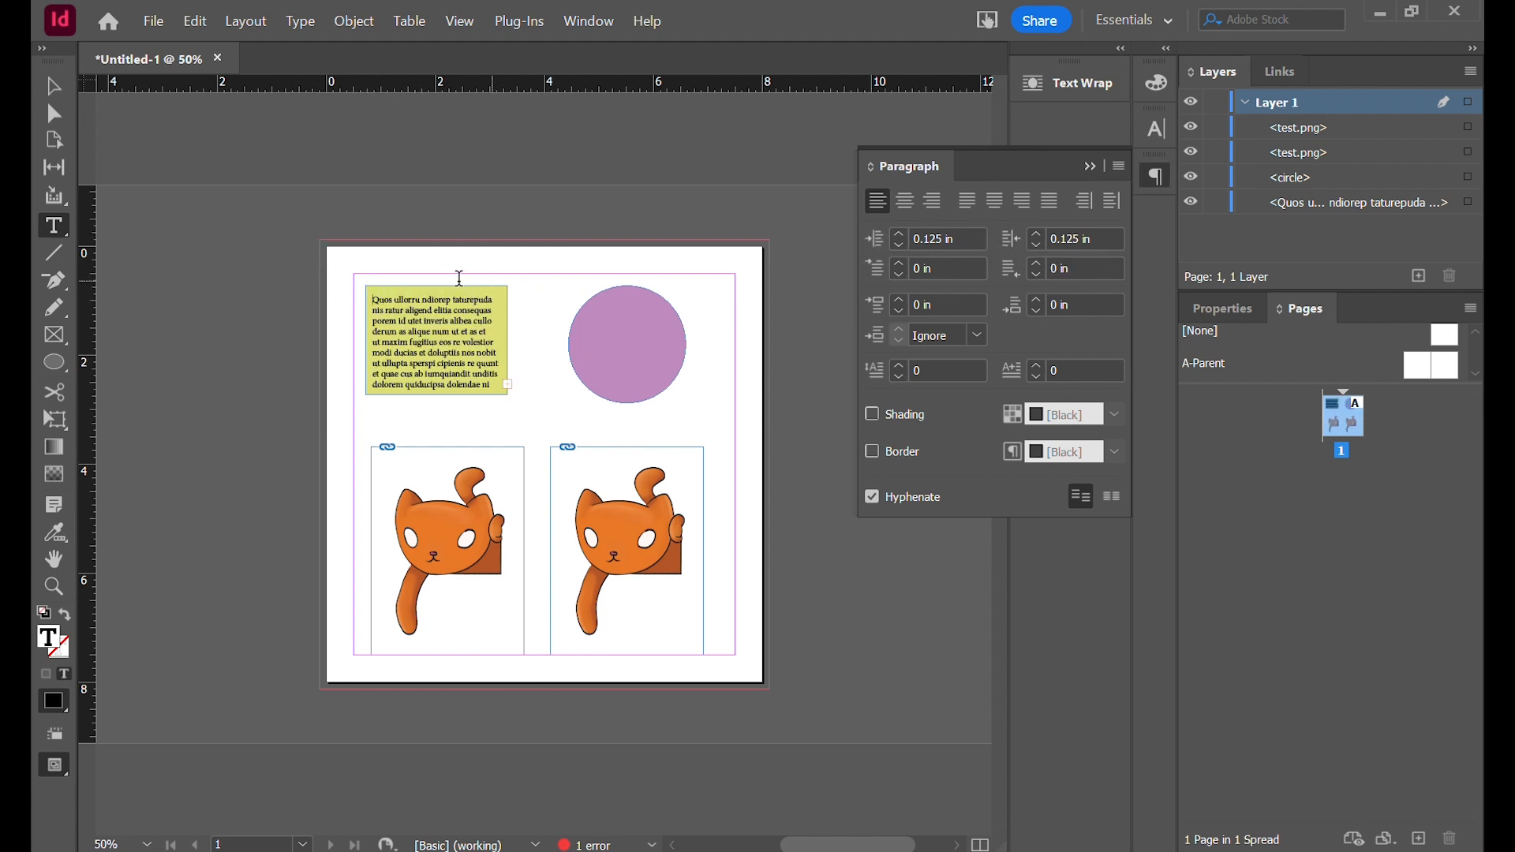
drag(495, 386, 363, 383)
click(493, 385)
key(ctrl+a)
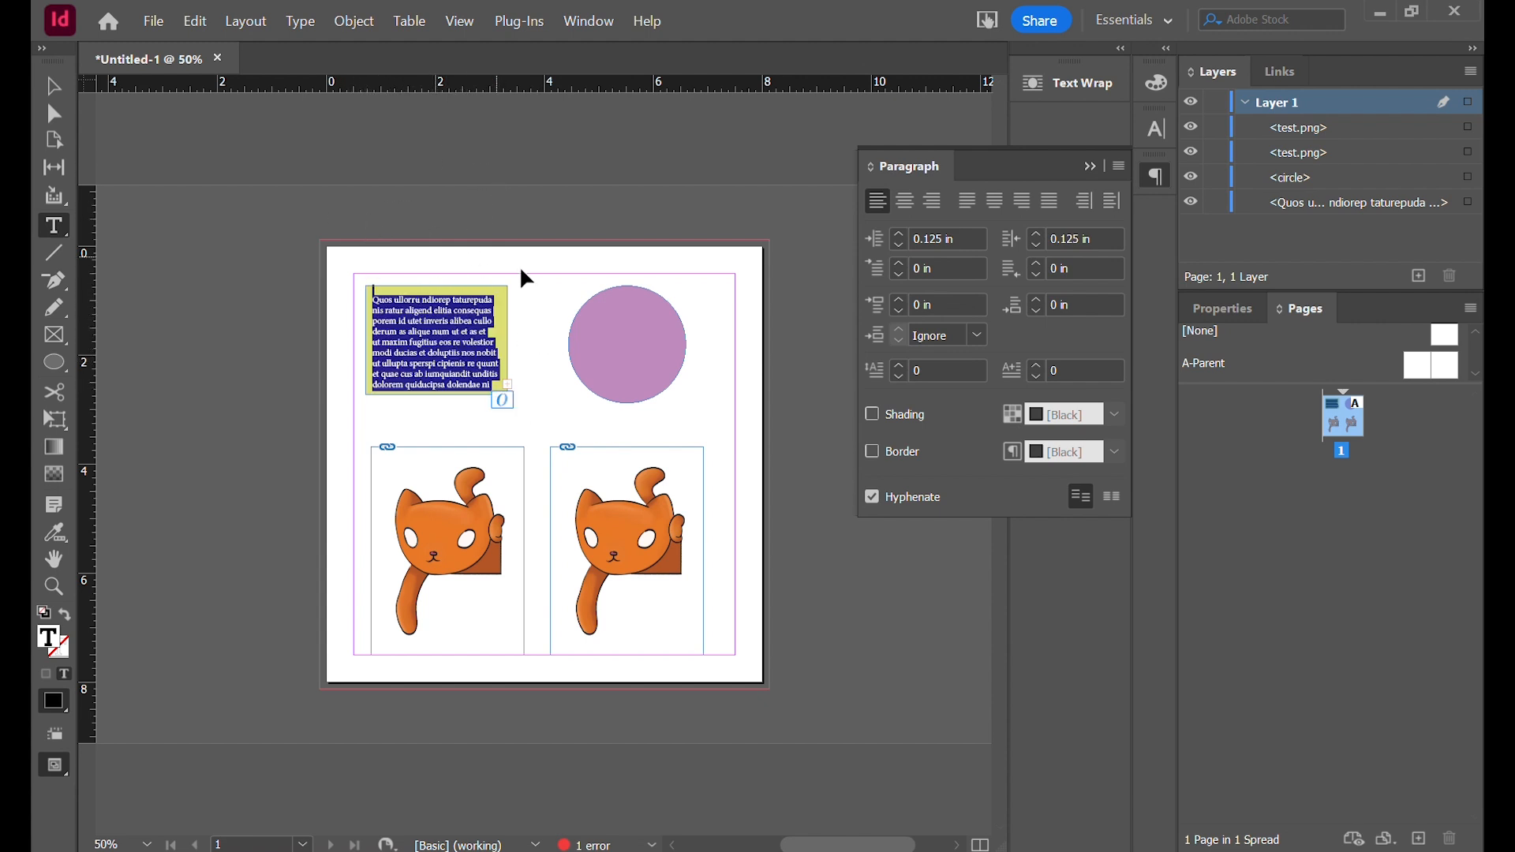
click(900, 235)
click(1038, 235)
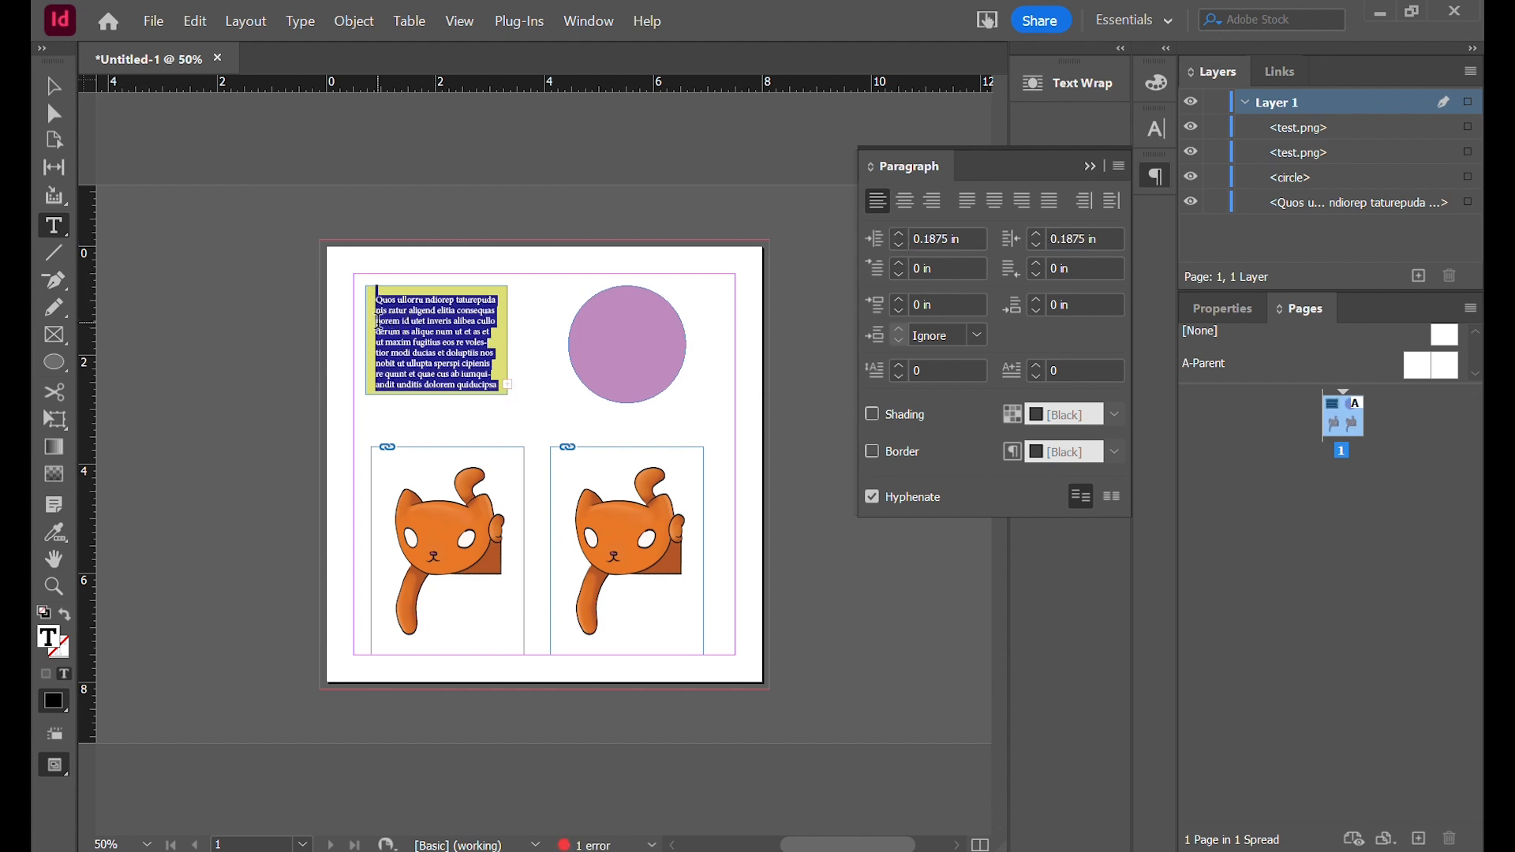
click(1088, 166)
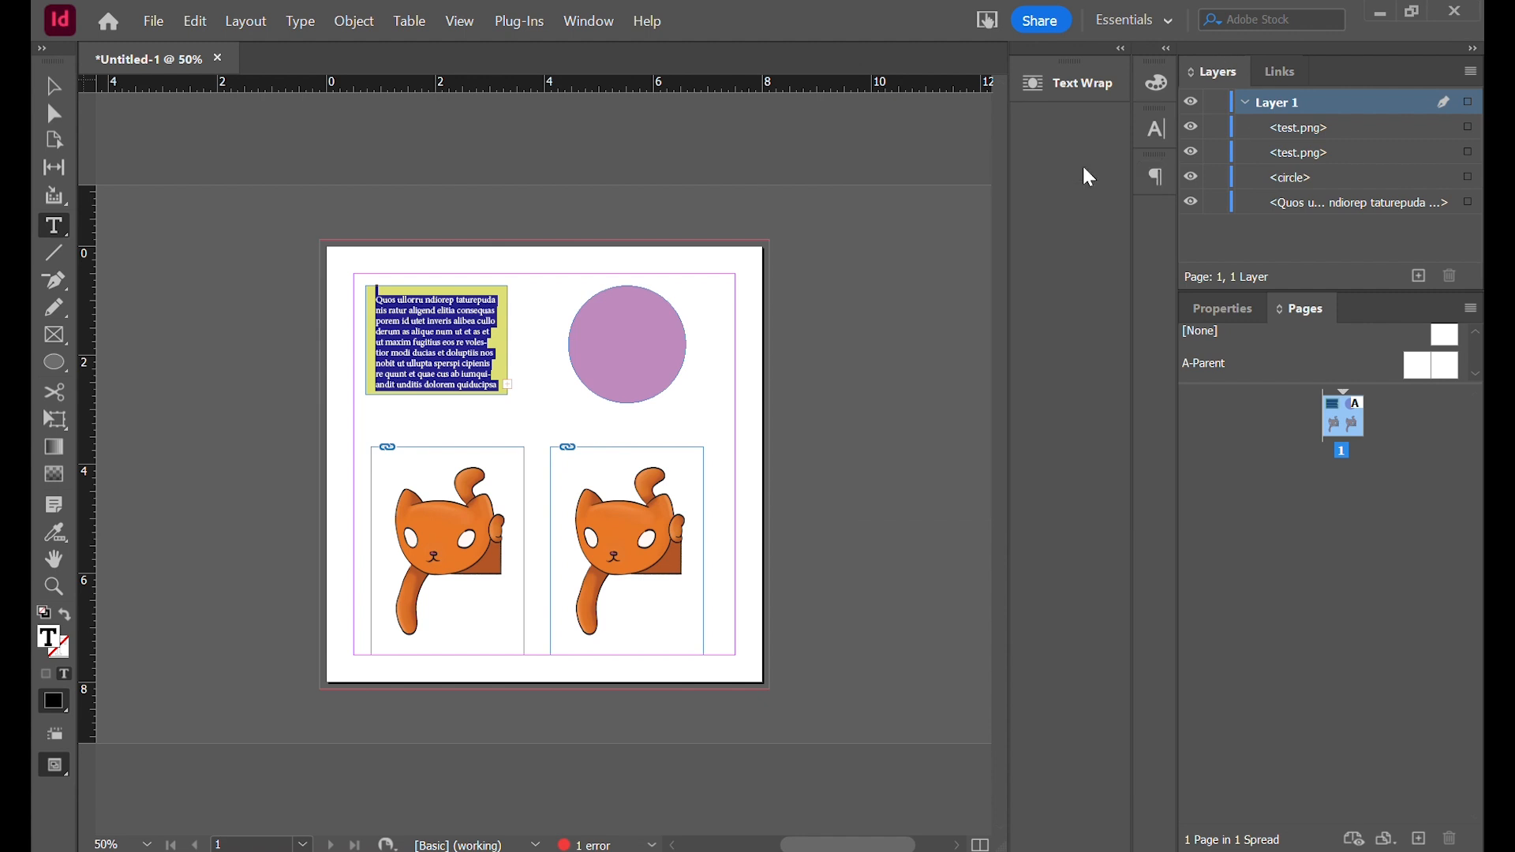
View the purple circle's text wrap settings and close the Text Wrap tab group
click(55, 87)
click(592, 327)
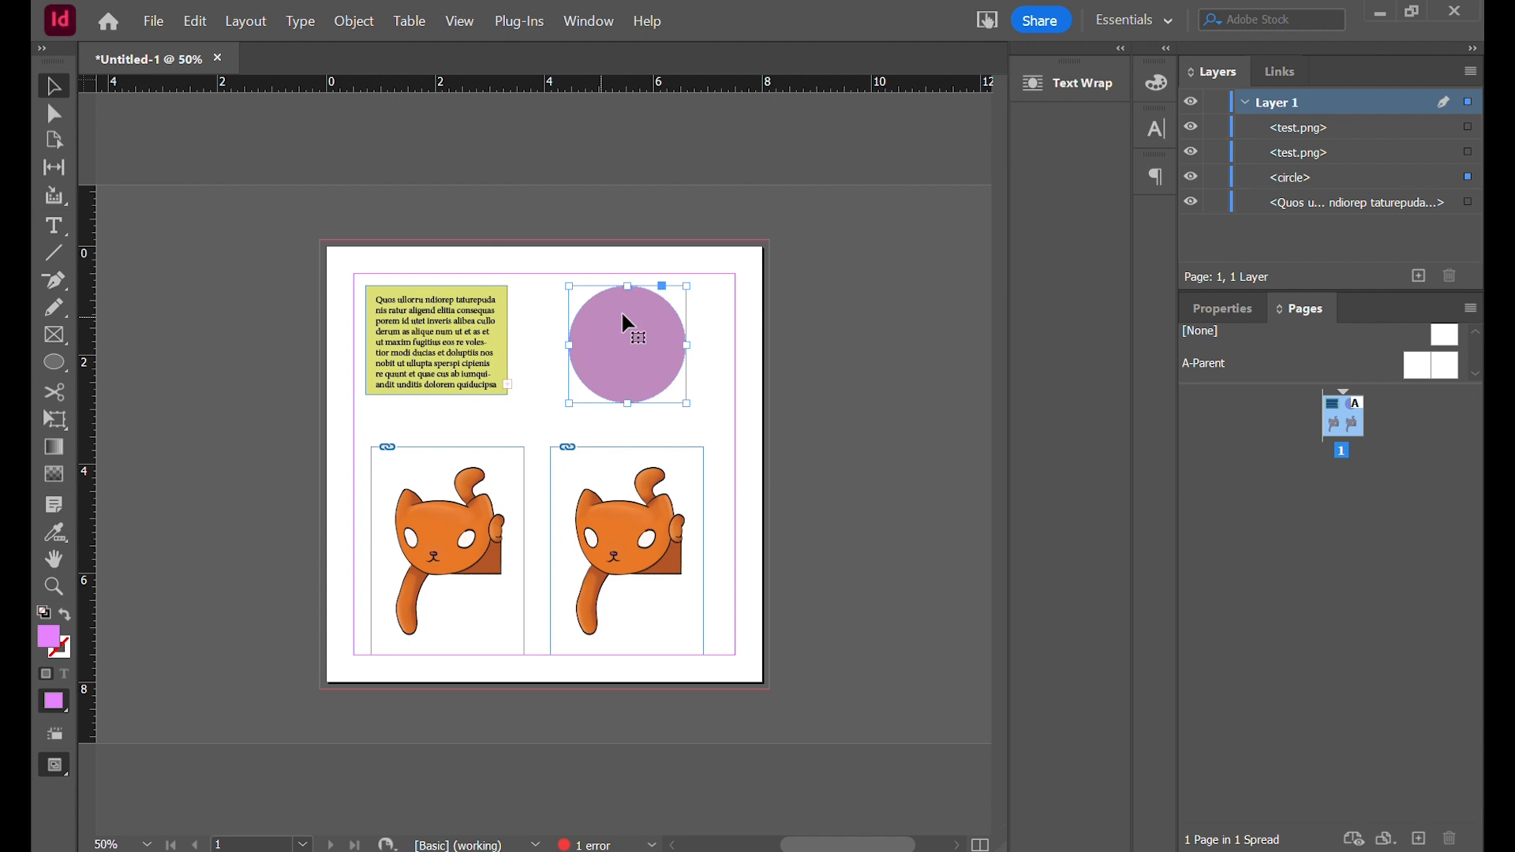
click(1107, 85)
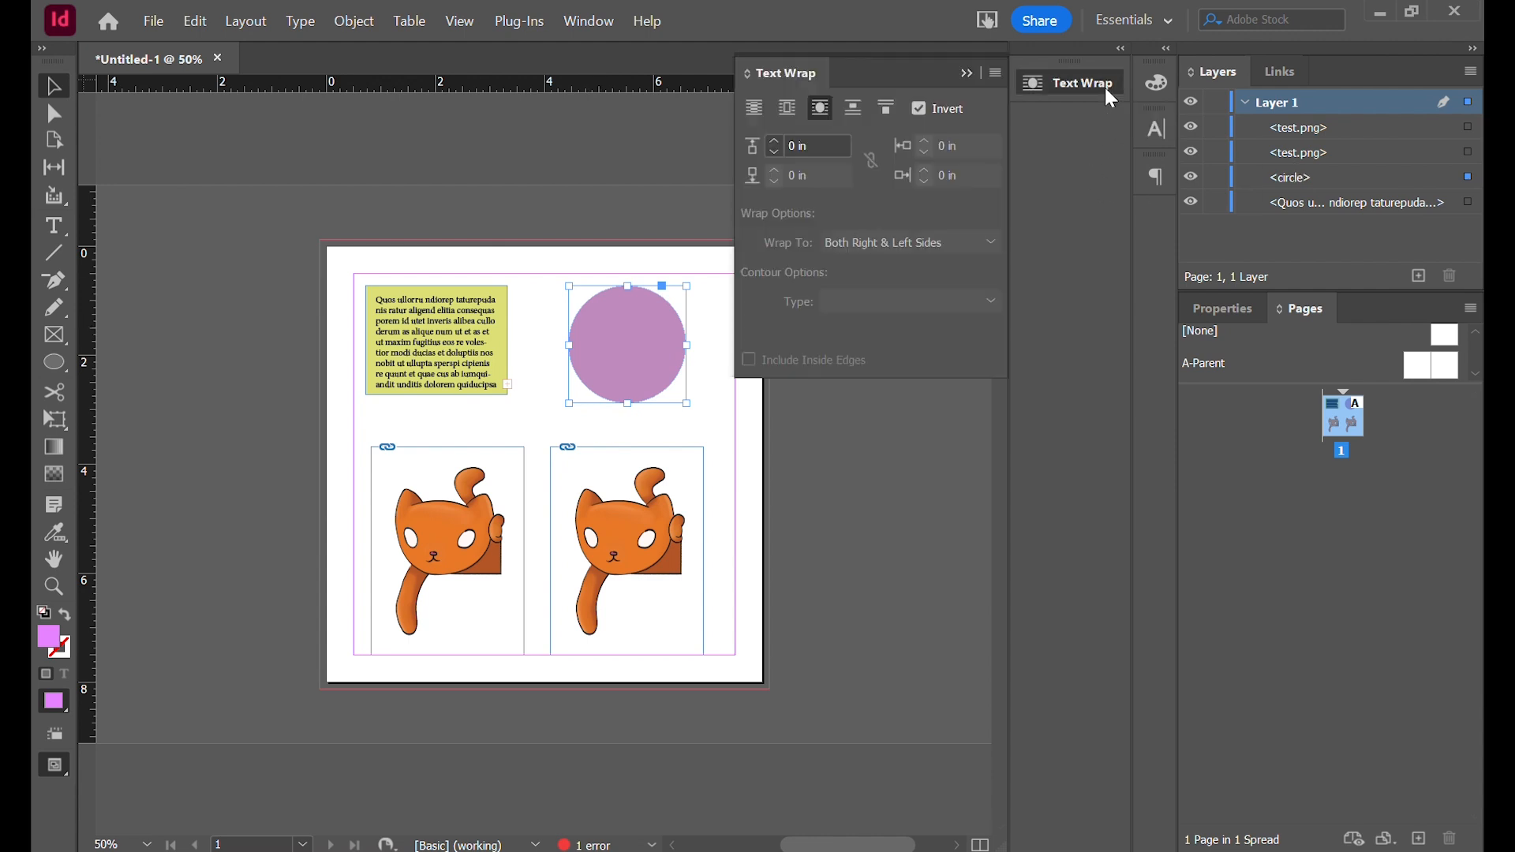
right_click(1103, 89)
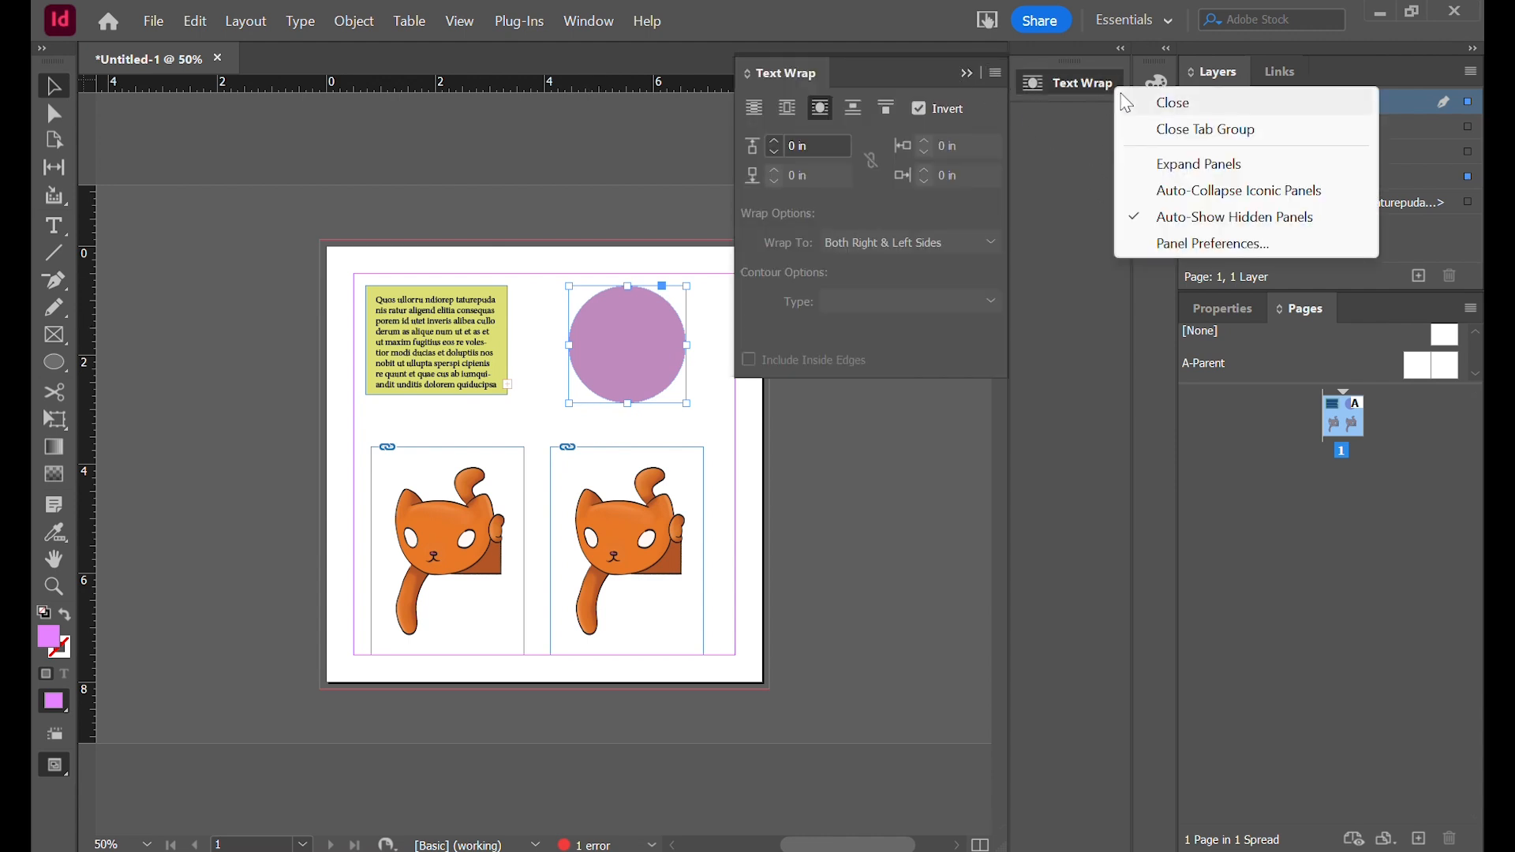
click(1168, 126)
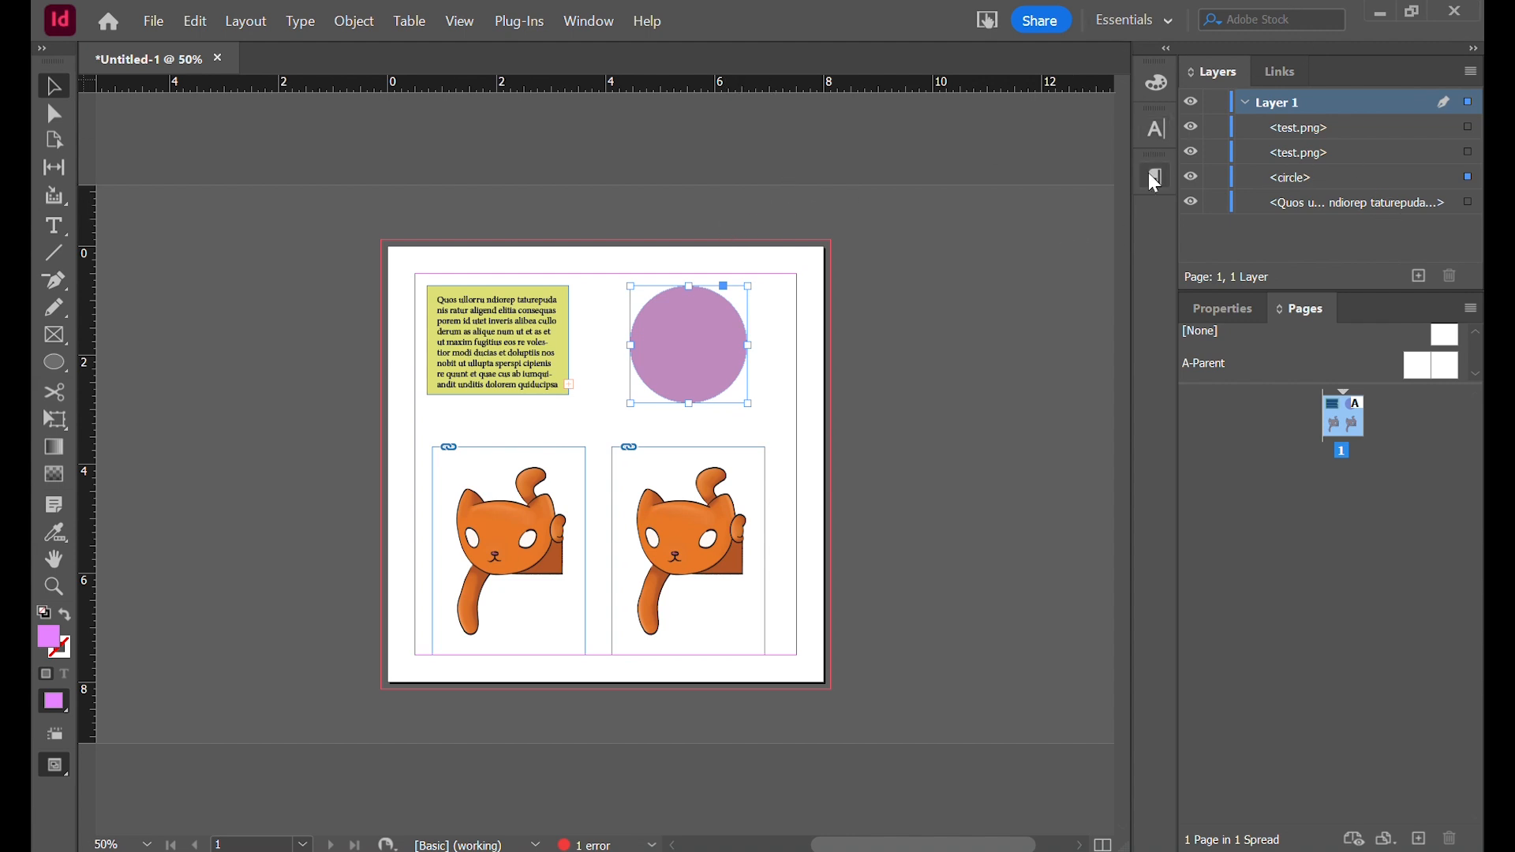
Show the Text Wrap options again
click(582, 14)
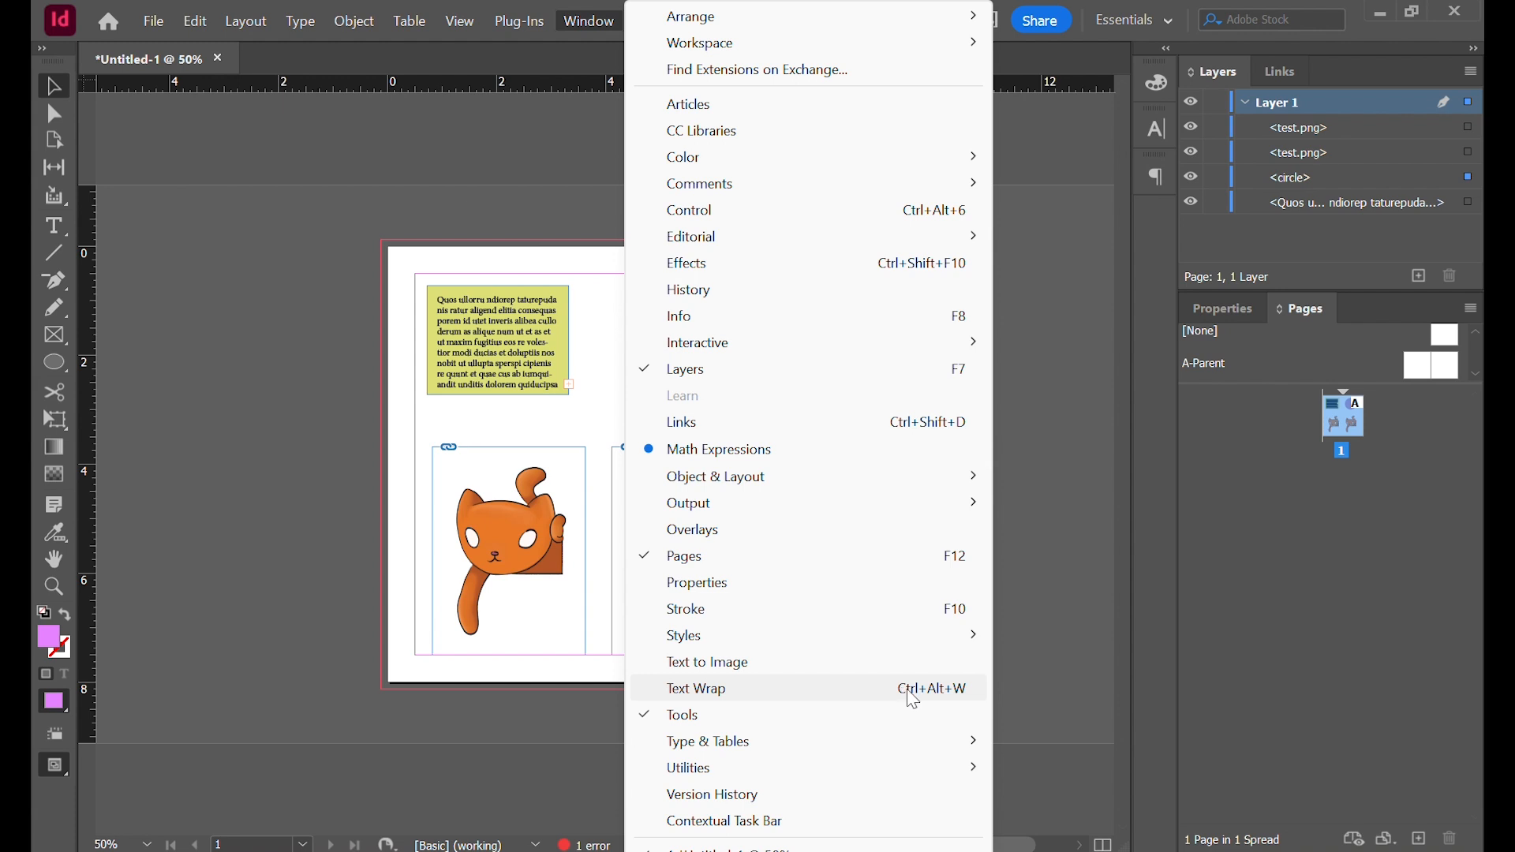
click(1008, 694)
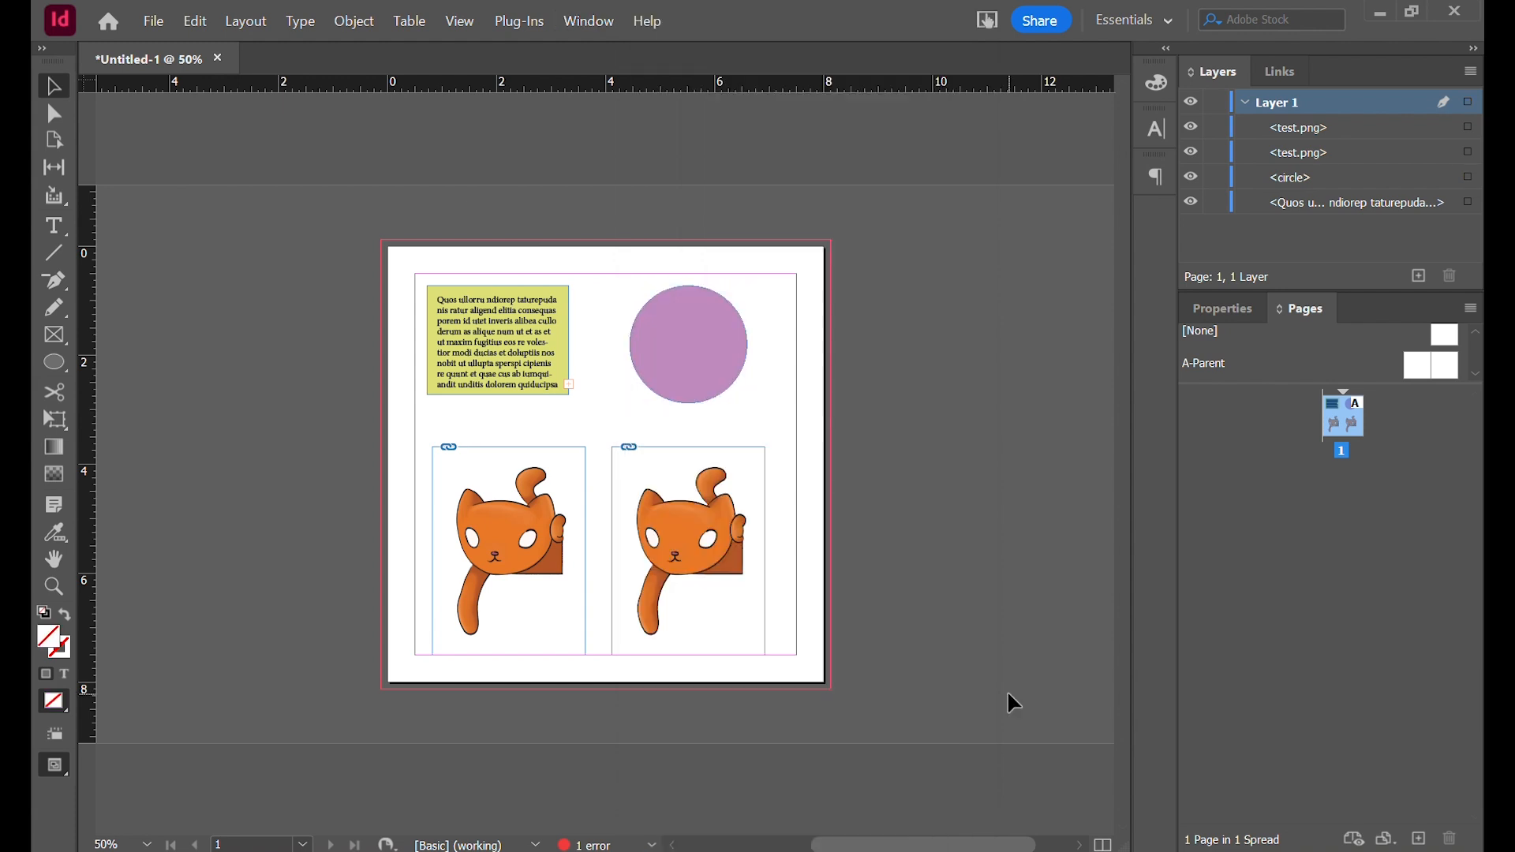
key(ctrl+alt+w)
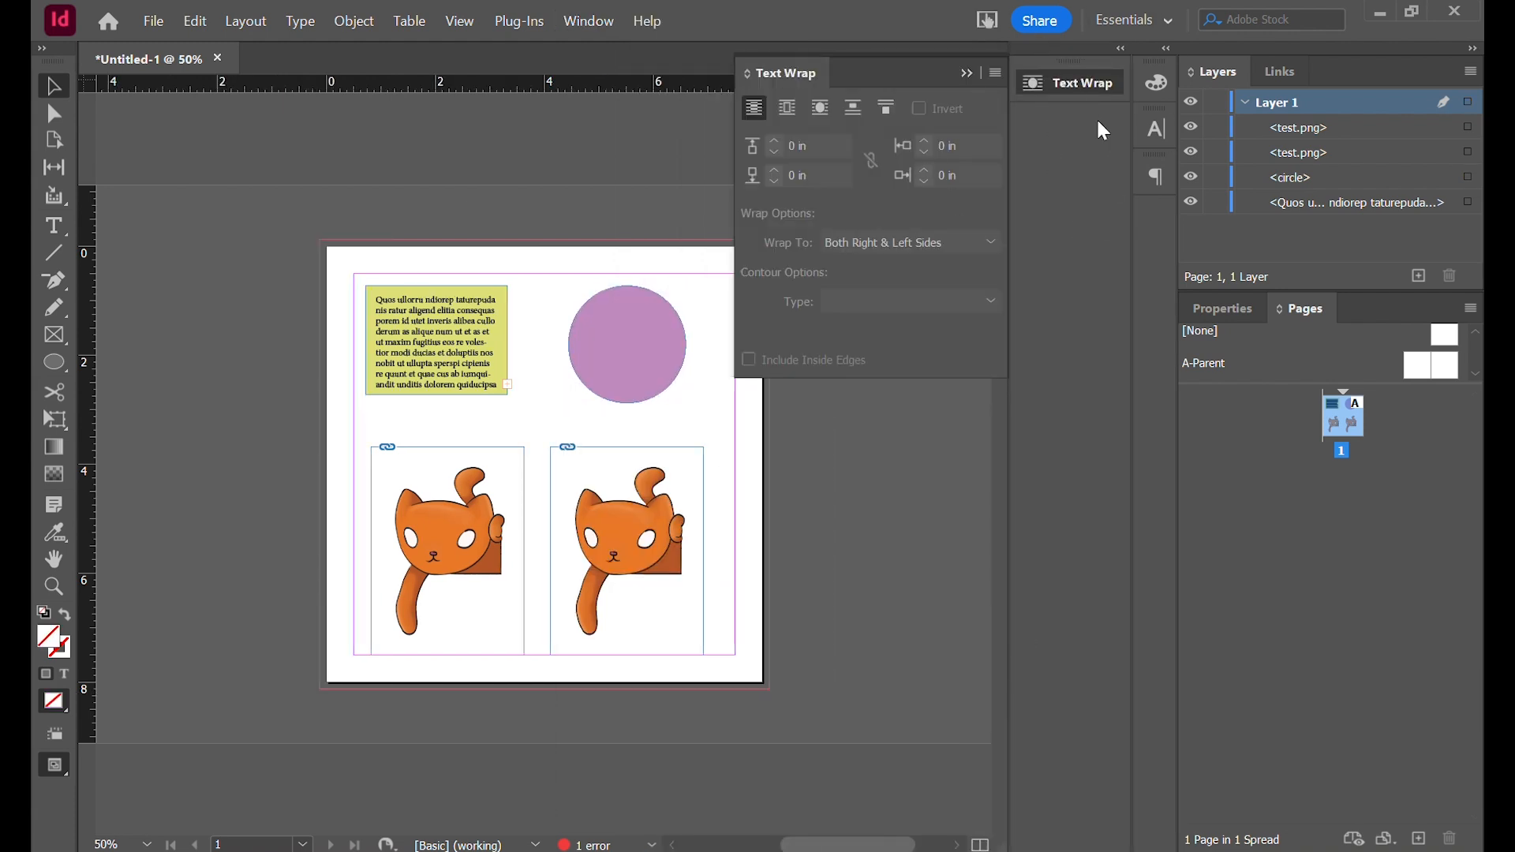
Turn the Invert option of the purple circle's text wrap off and back on
click(627, 367)
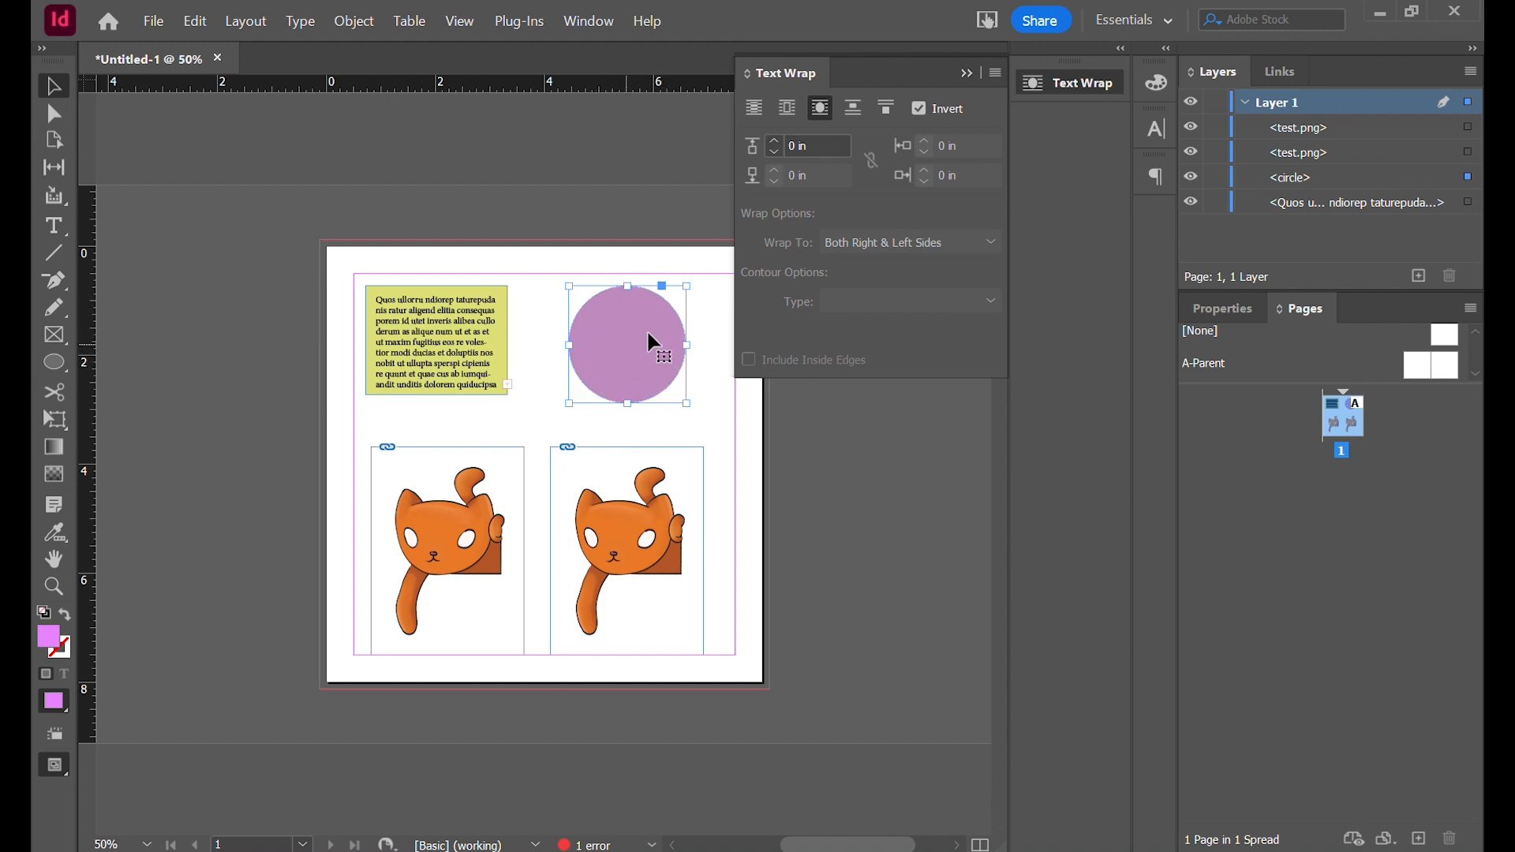
click(921, 109)
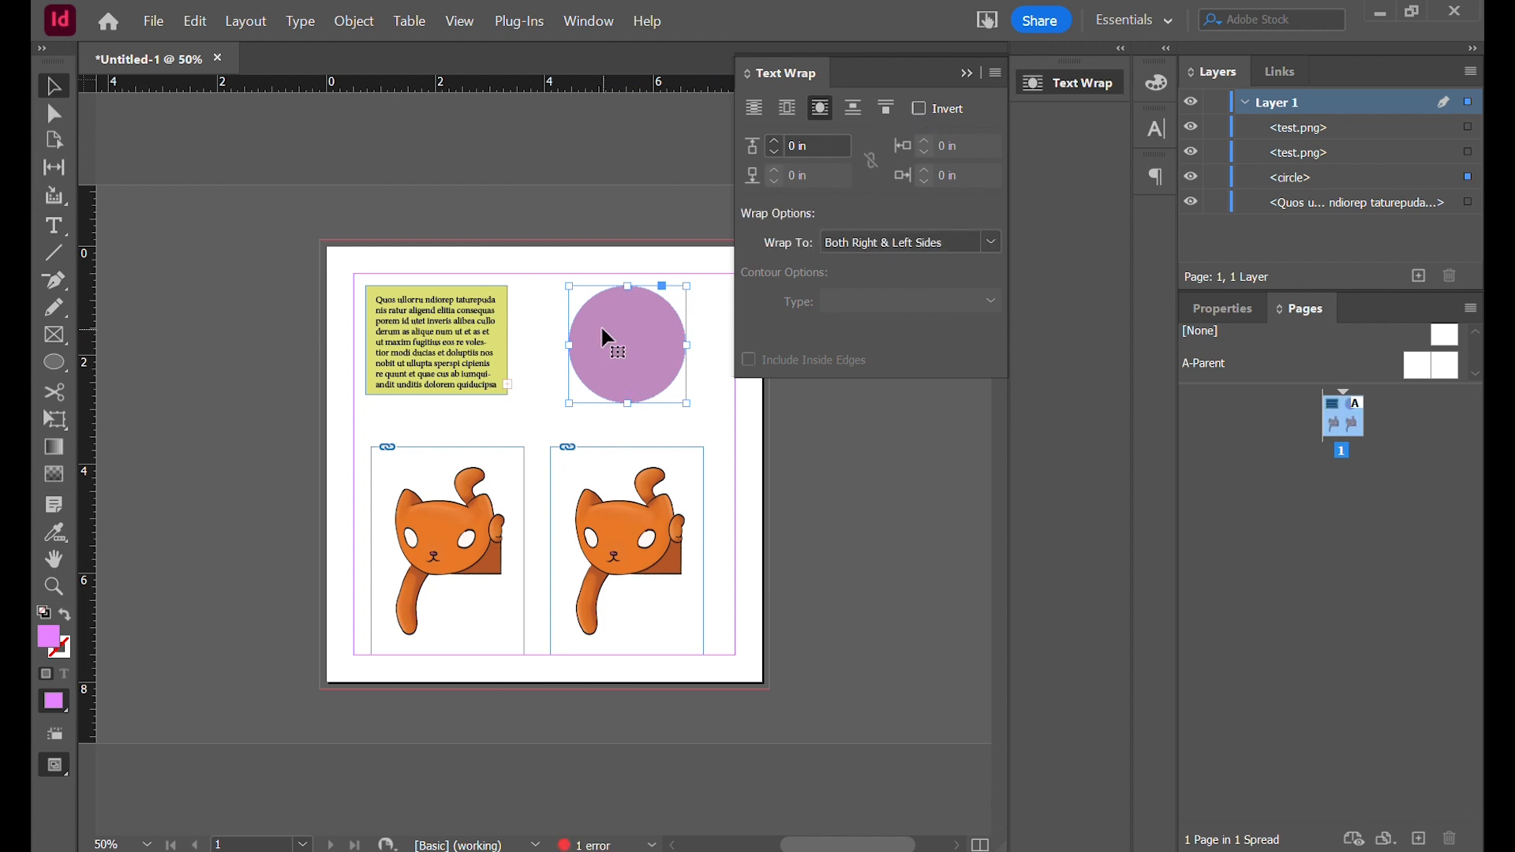
click(922, 105)
Draw a text frame slightly larger than the purple circle over it and fill the frame with placeholder text
click(63, 229)
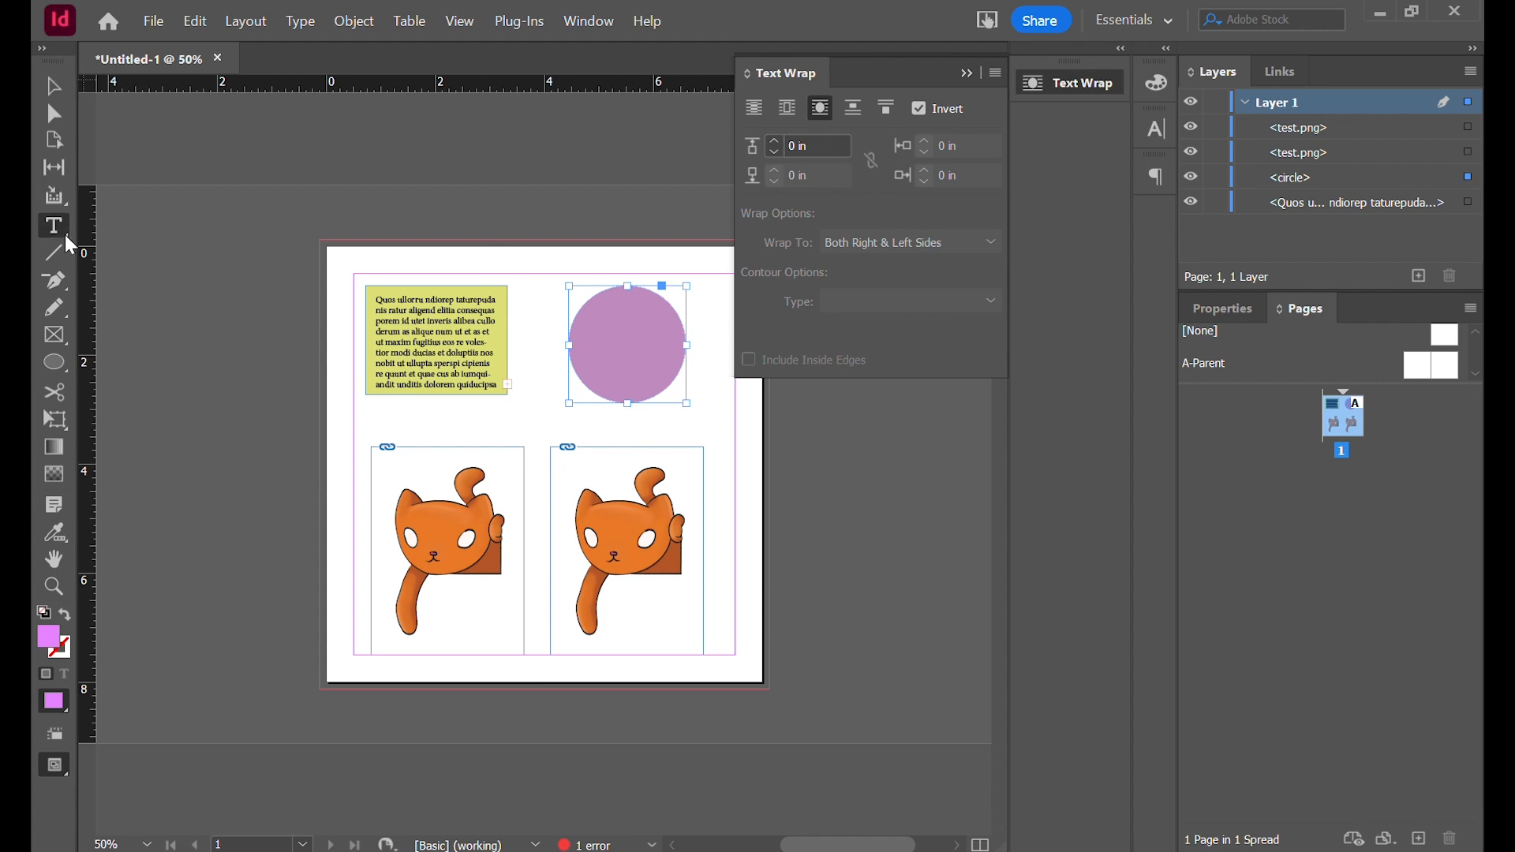
drag(550, 280, 706, 412)
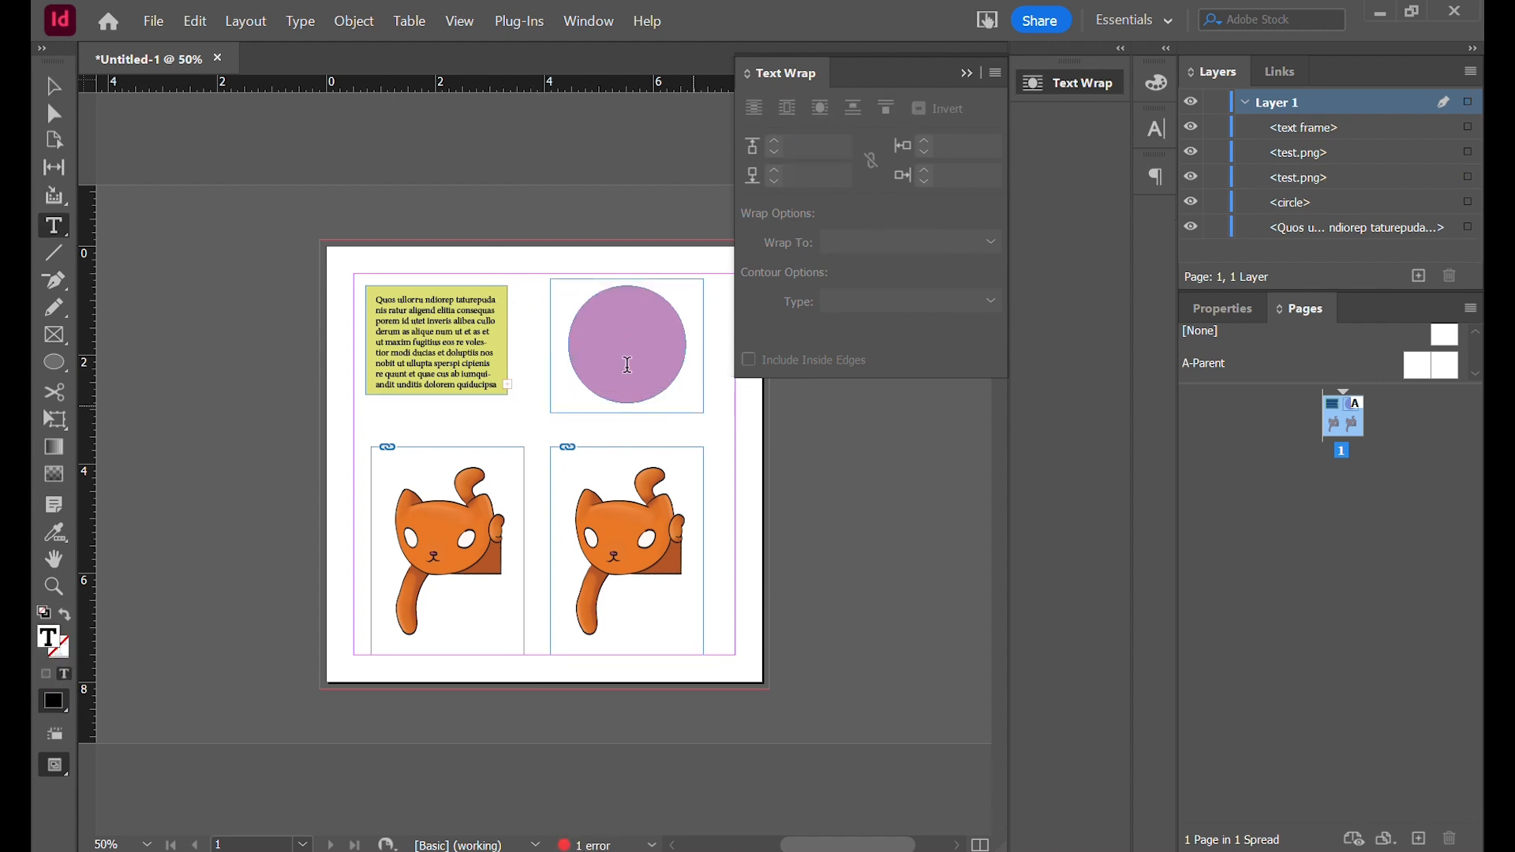
right_click(566, 324)
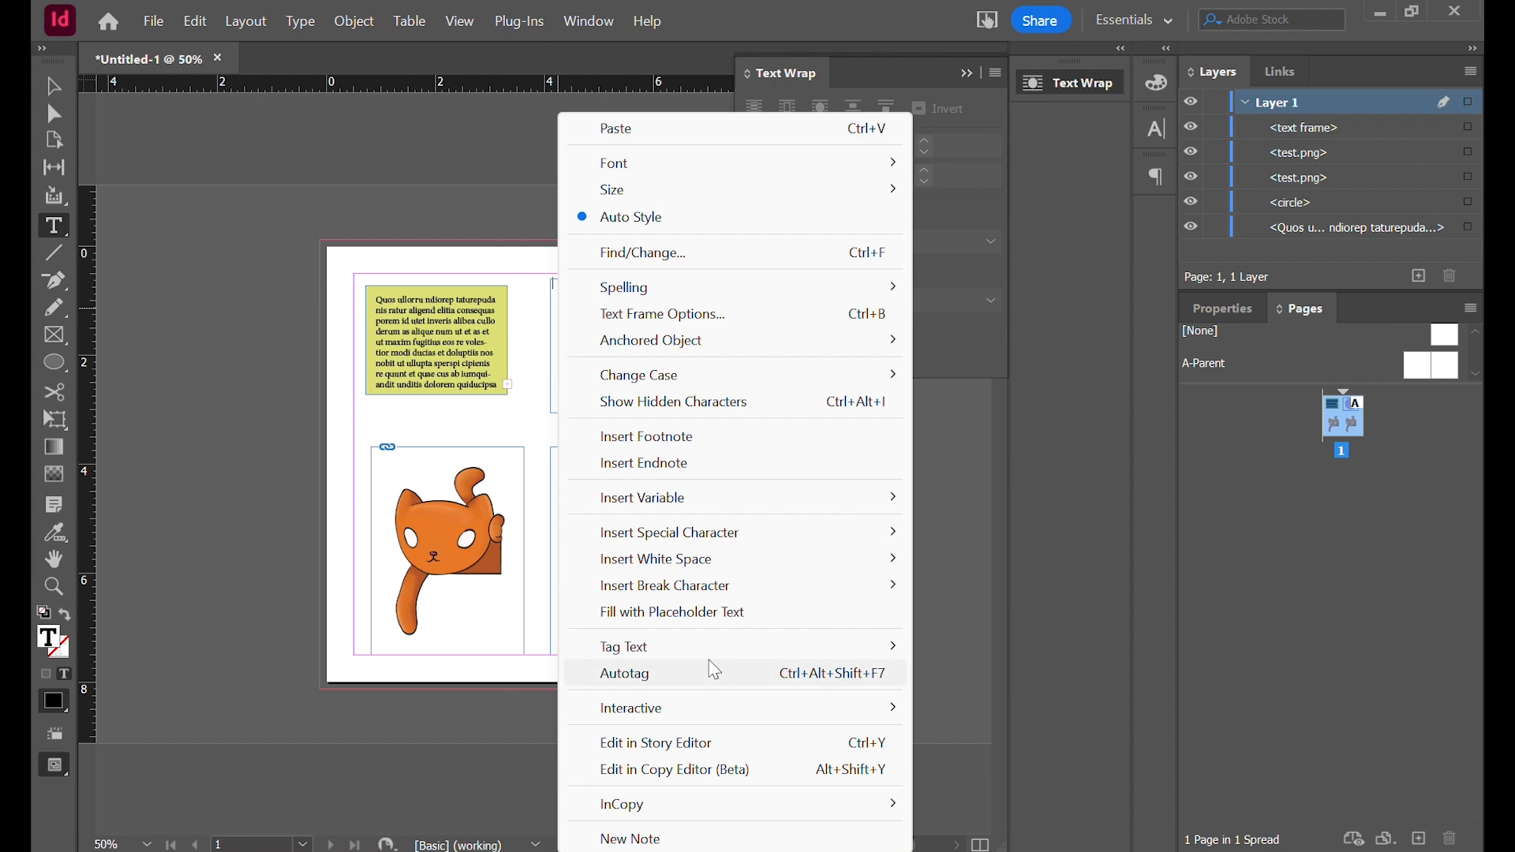
mouse_move(701, 708)
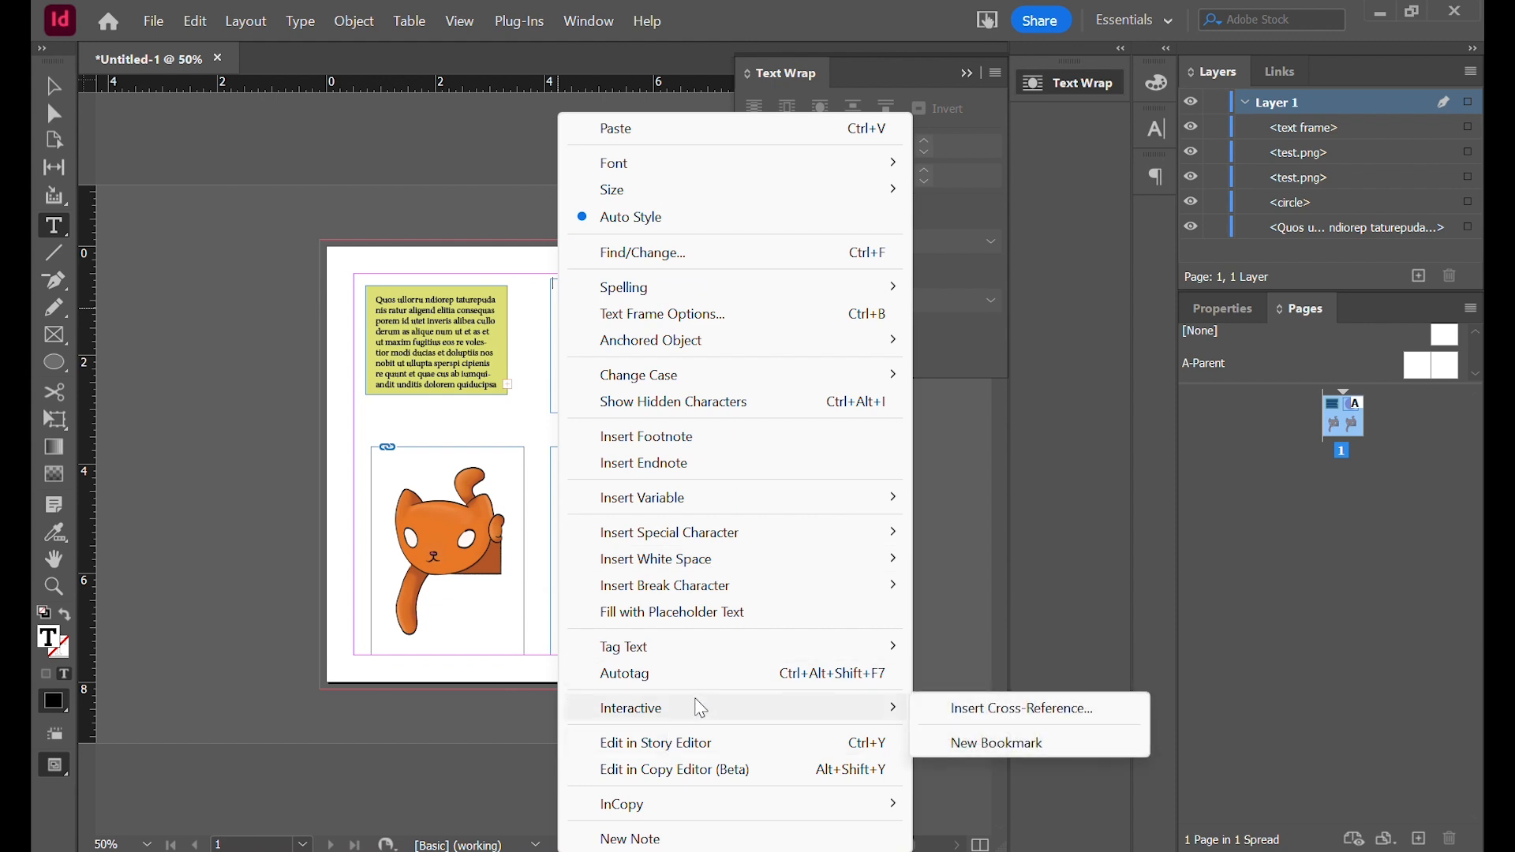
click(706, 612)
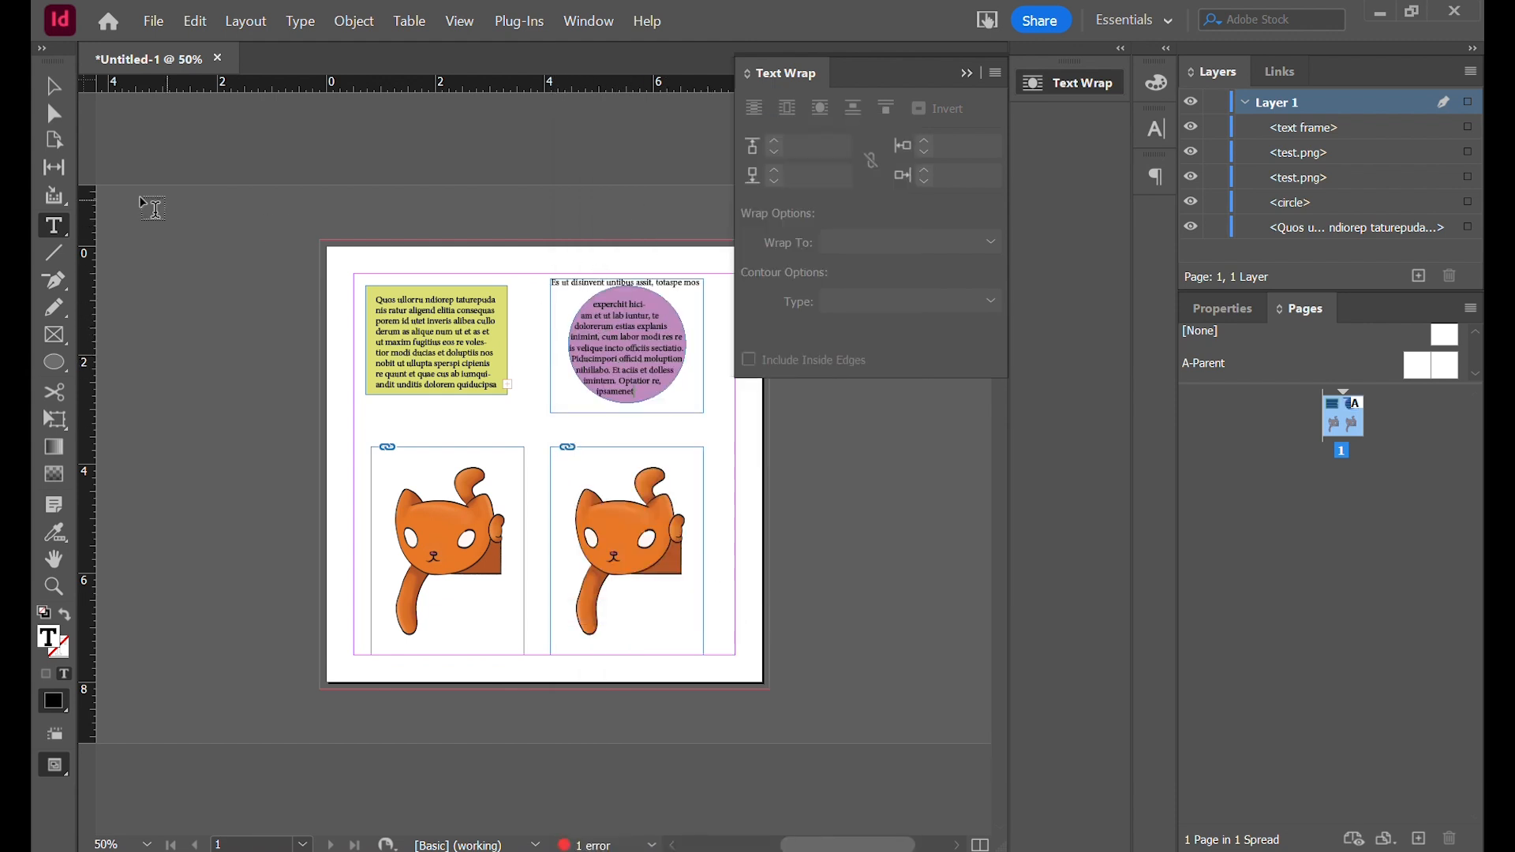
Shorten the new text frame so its upper and lower edges line up with the purple circle
key(Escape)
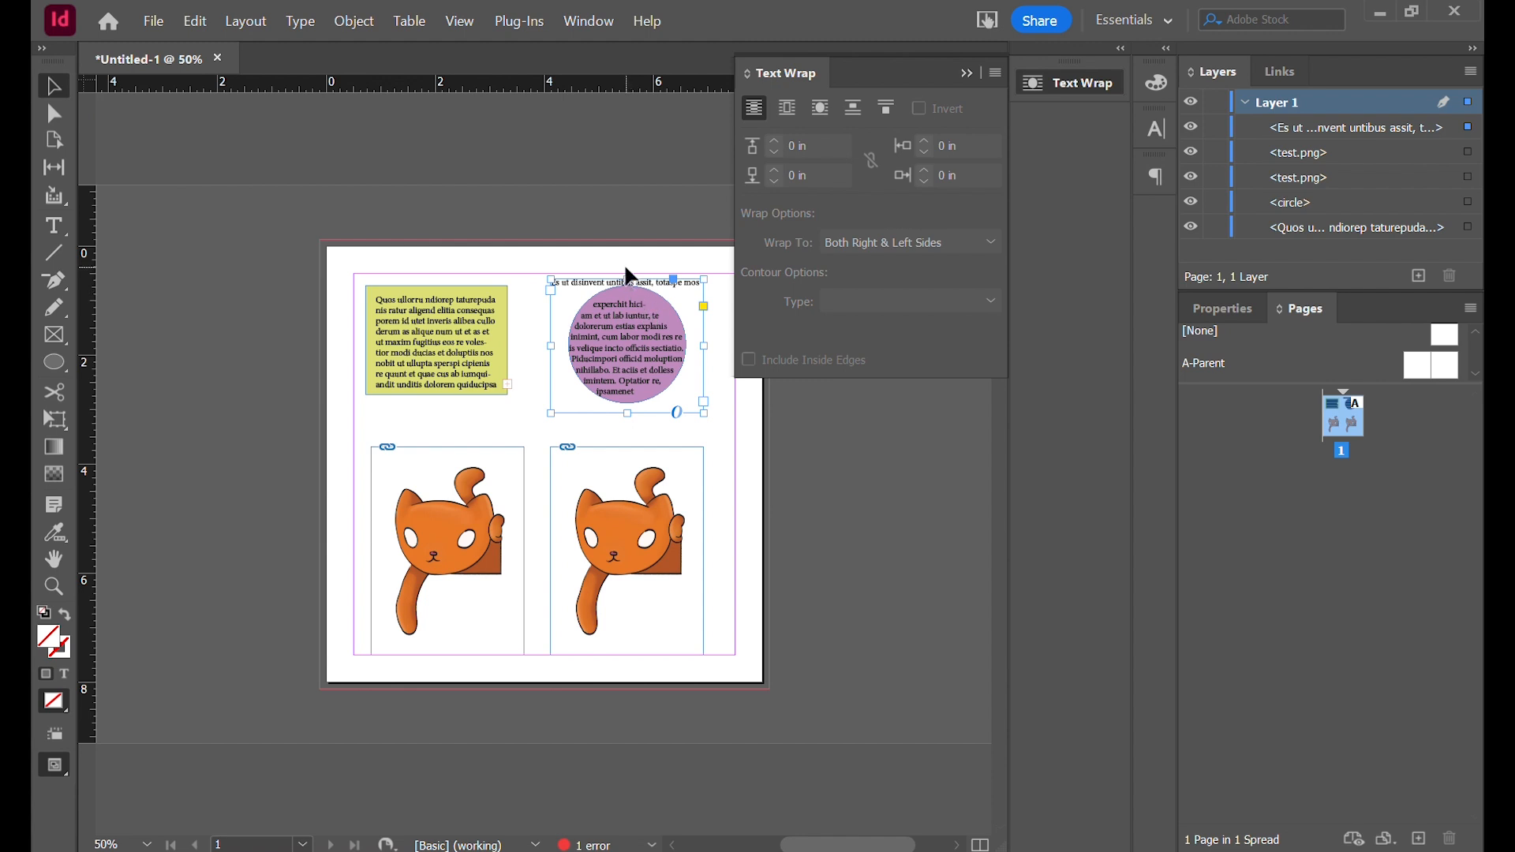
drag(627, 277, 627, 286)
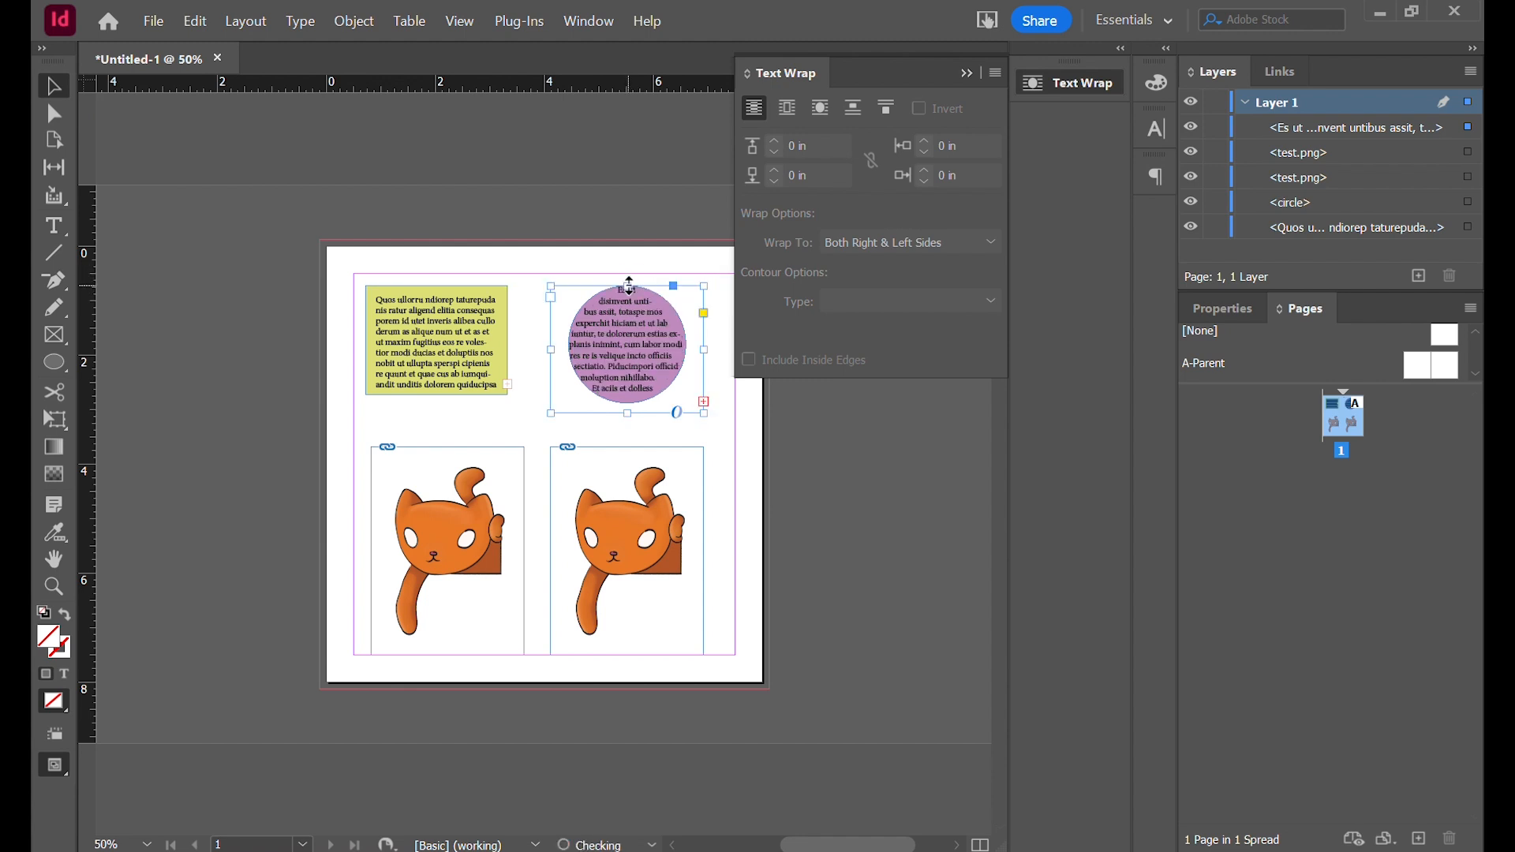
drag(628, 412, 628, 403)
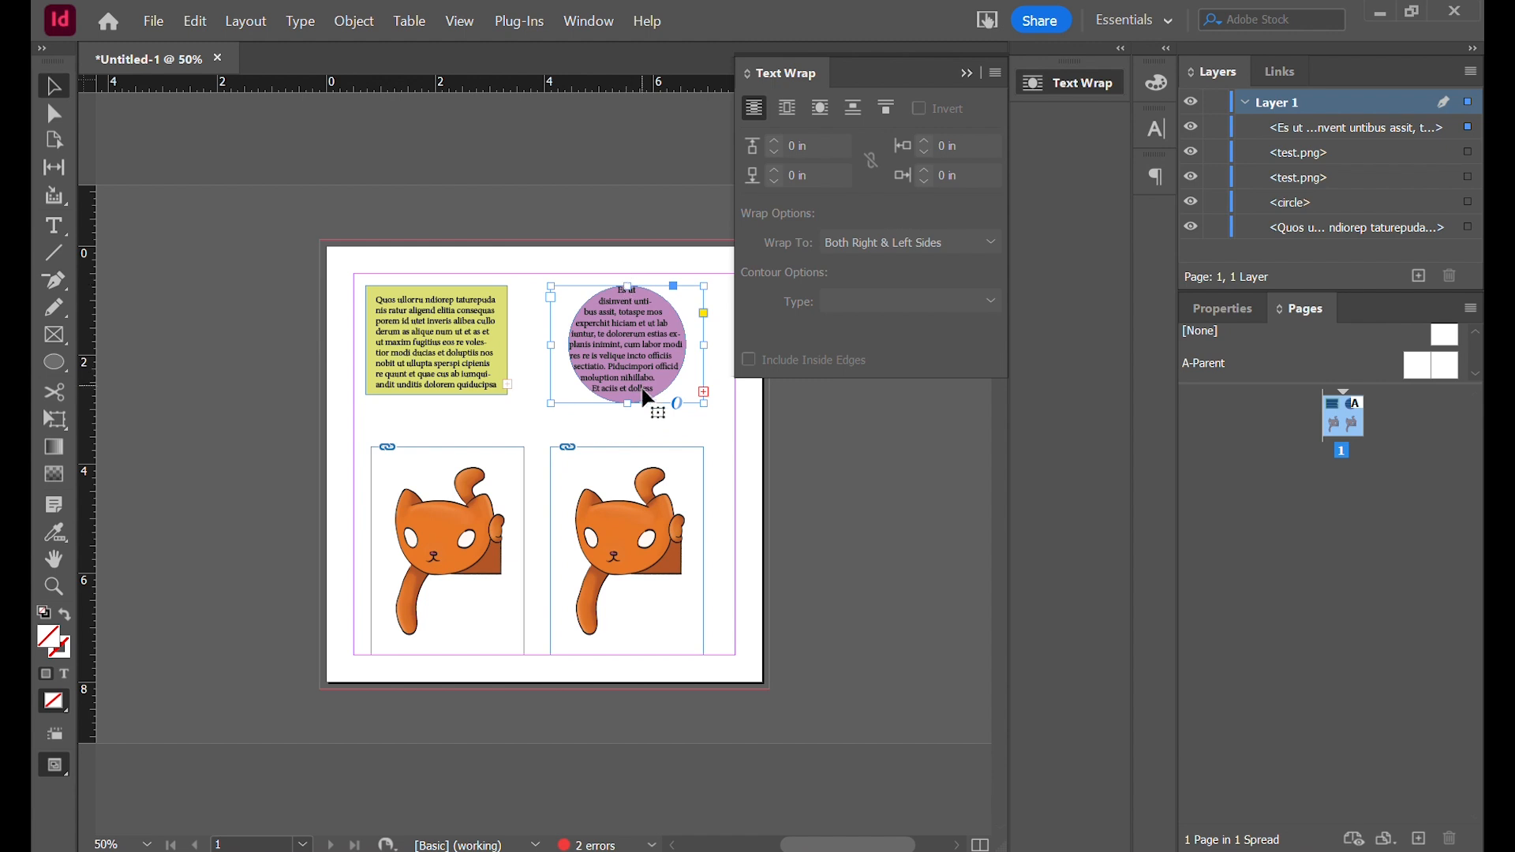
Try extending the text frame below and above the purple circle, and undo both resizes
drag(629, 404, 629, 465)
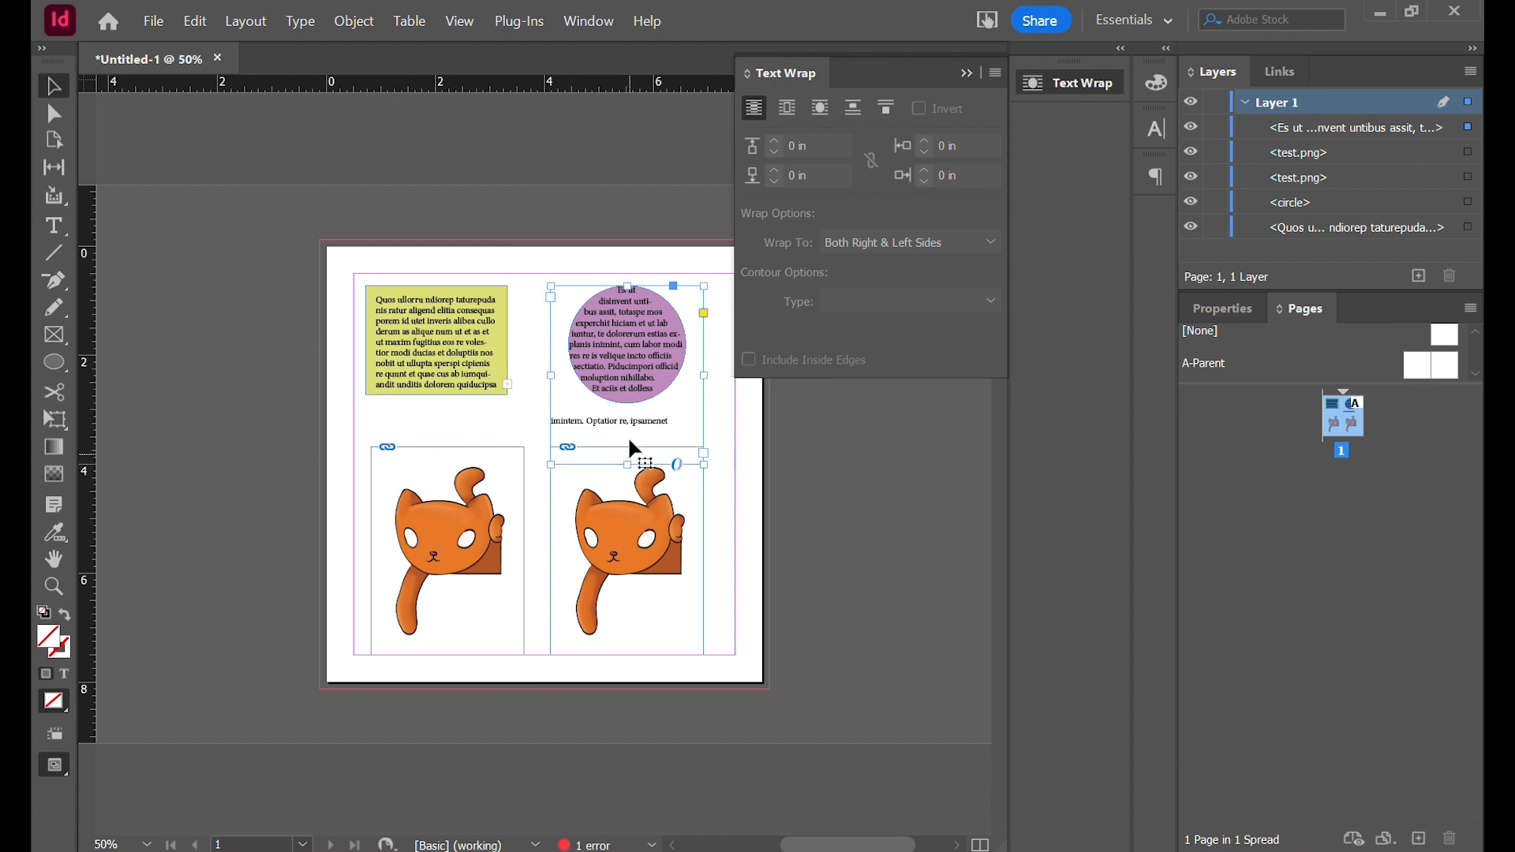
drag(626, 287, 625, 274)
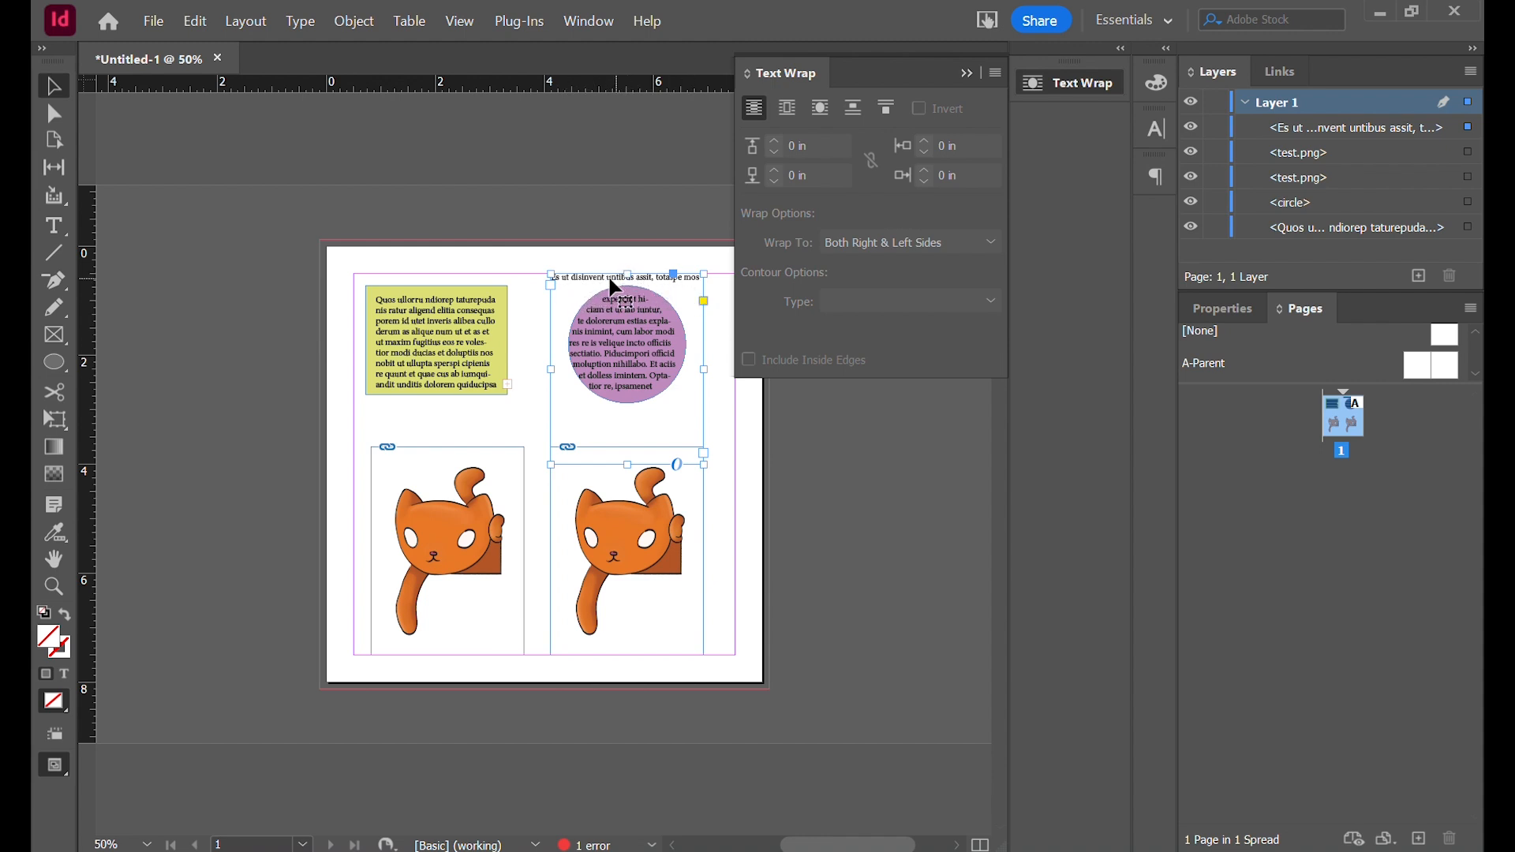
key(ctrl+z)
key(ctrl+z)
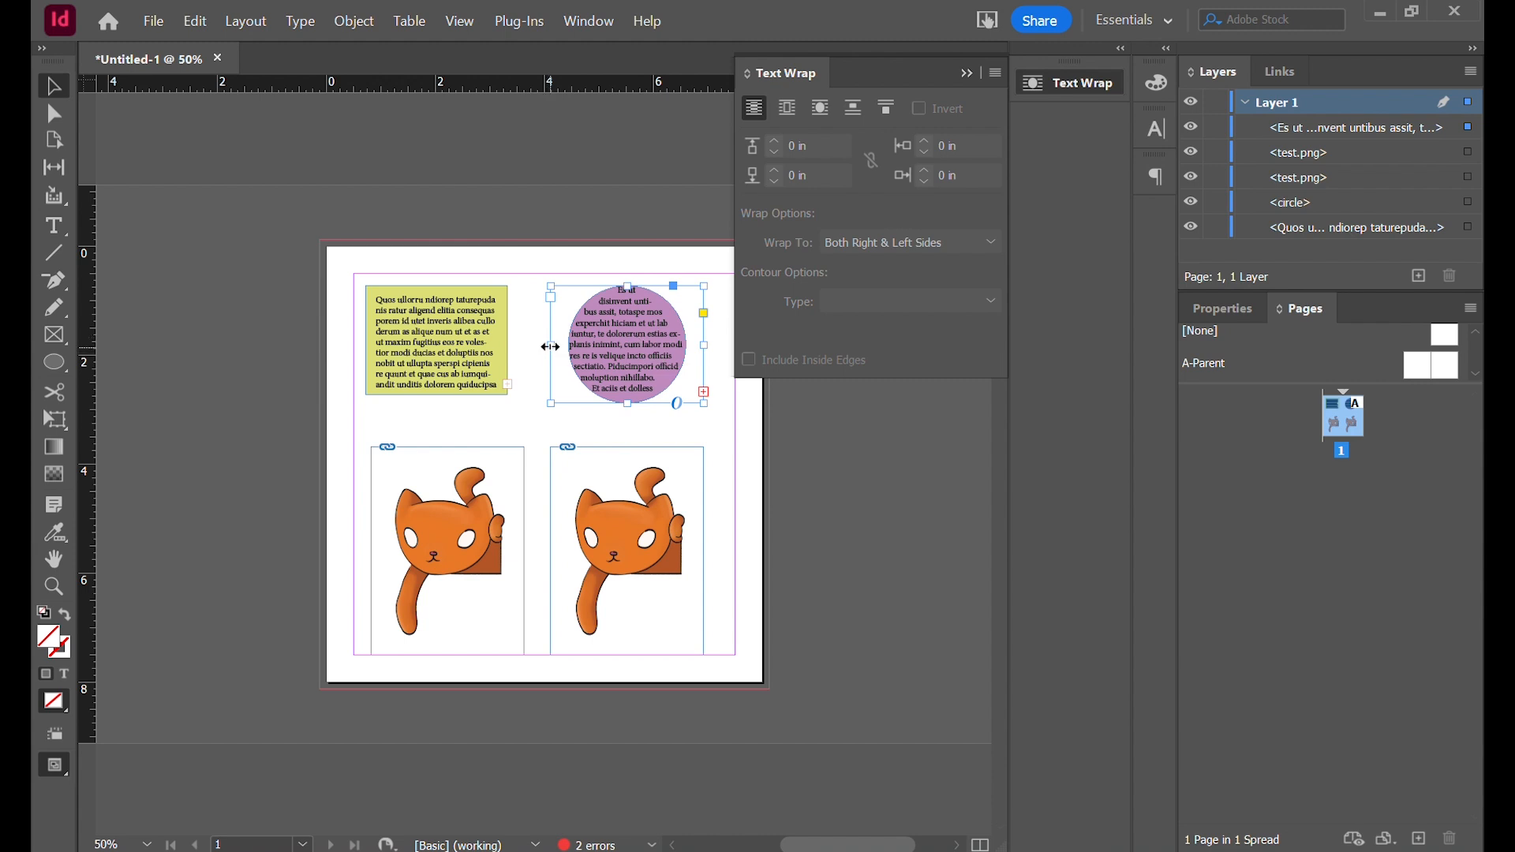
Narrow the text frame to the purple circle's width and set the circle's text wrap offset to 0.0625 in
drag(552, 345, 569, 345)
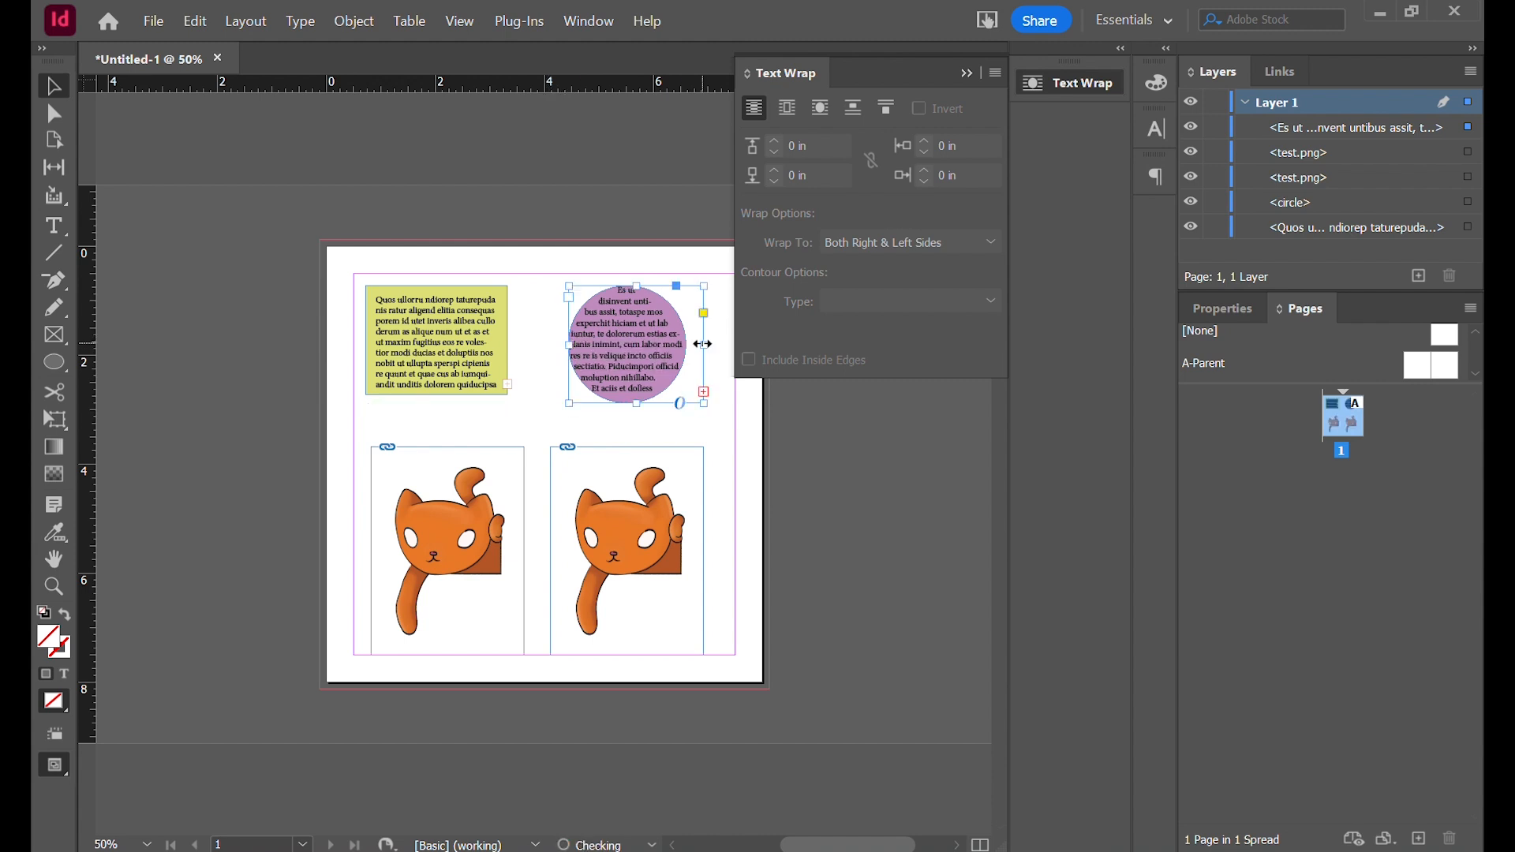
drag(701, 345, 687, 345)
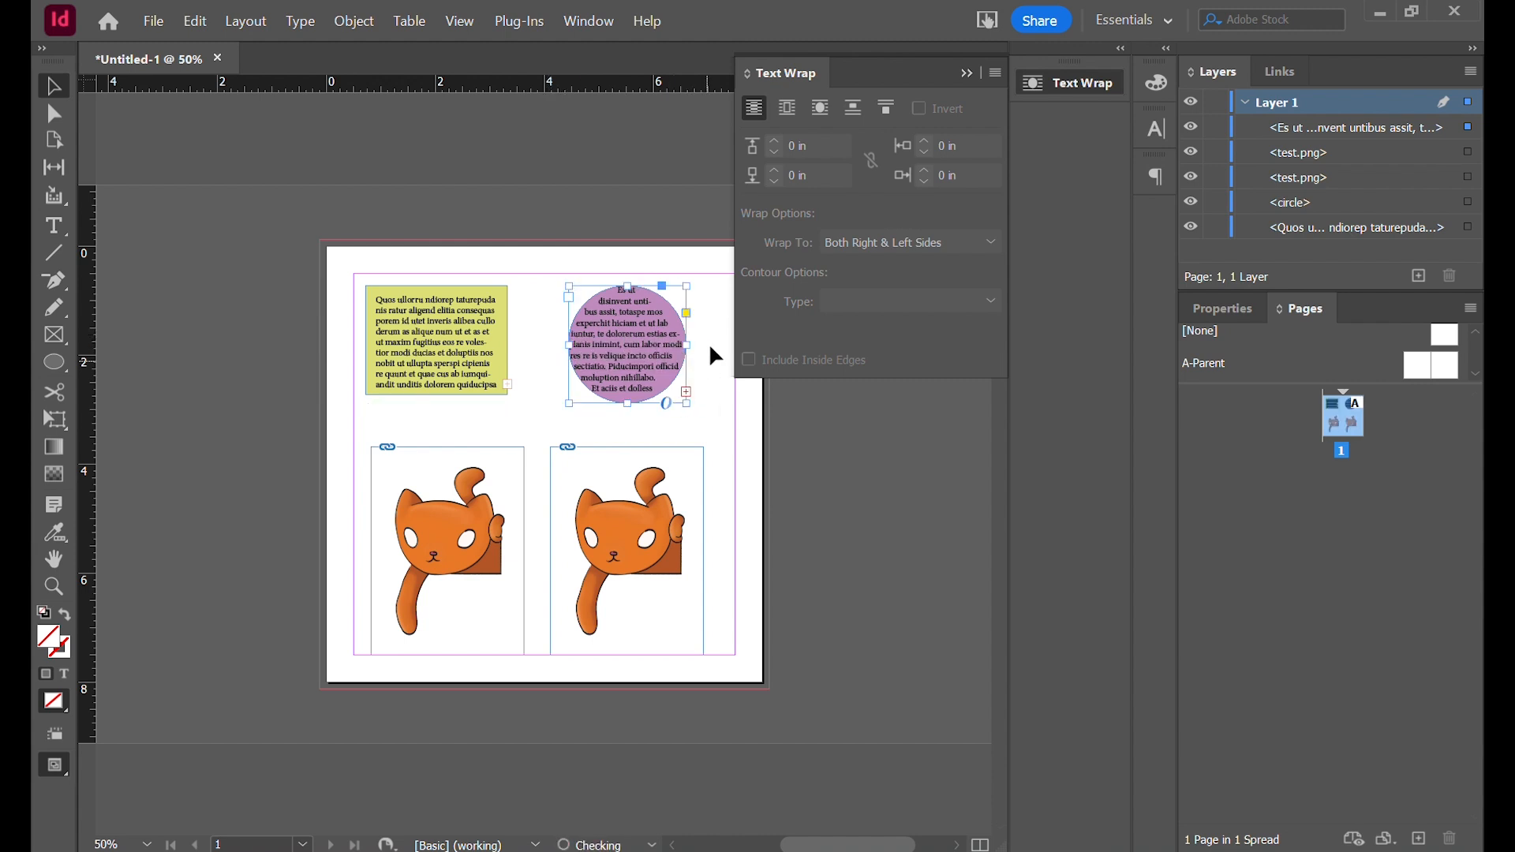
click(1469, 202)
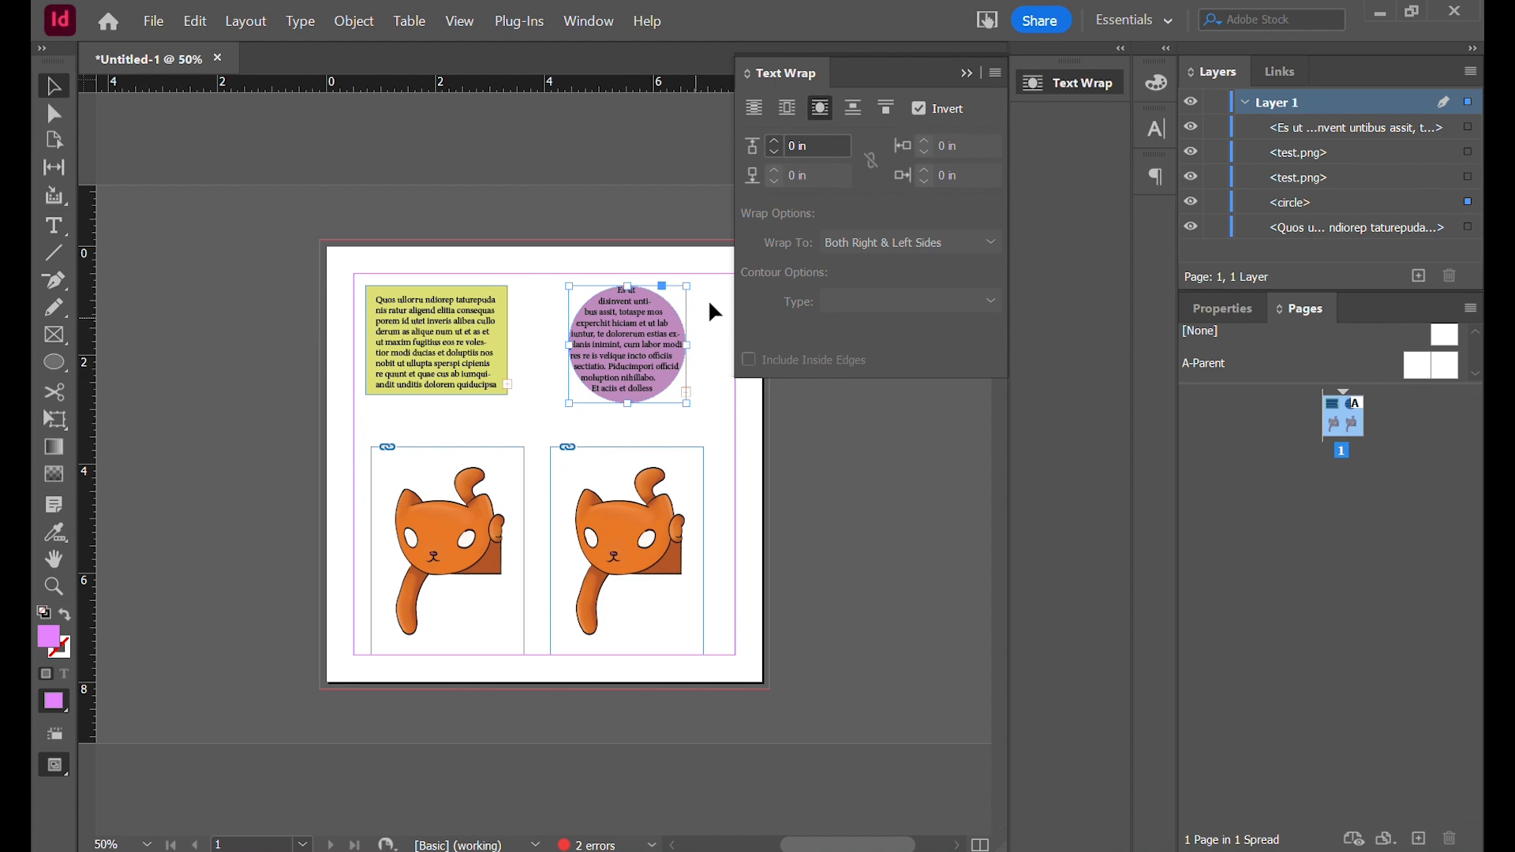
click(776, 142)
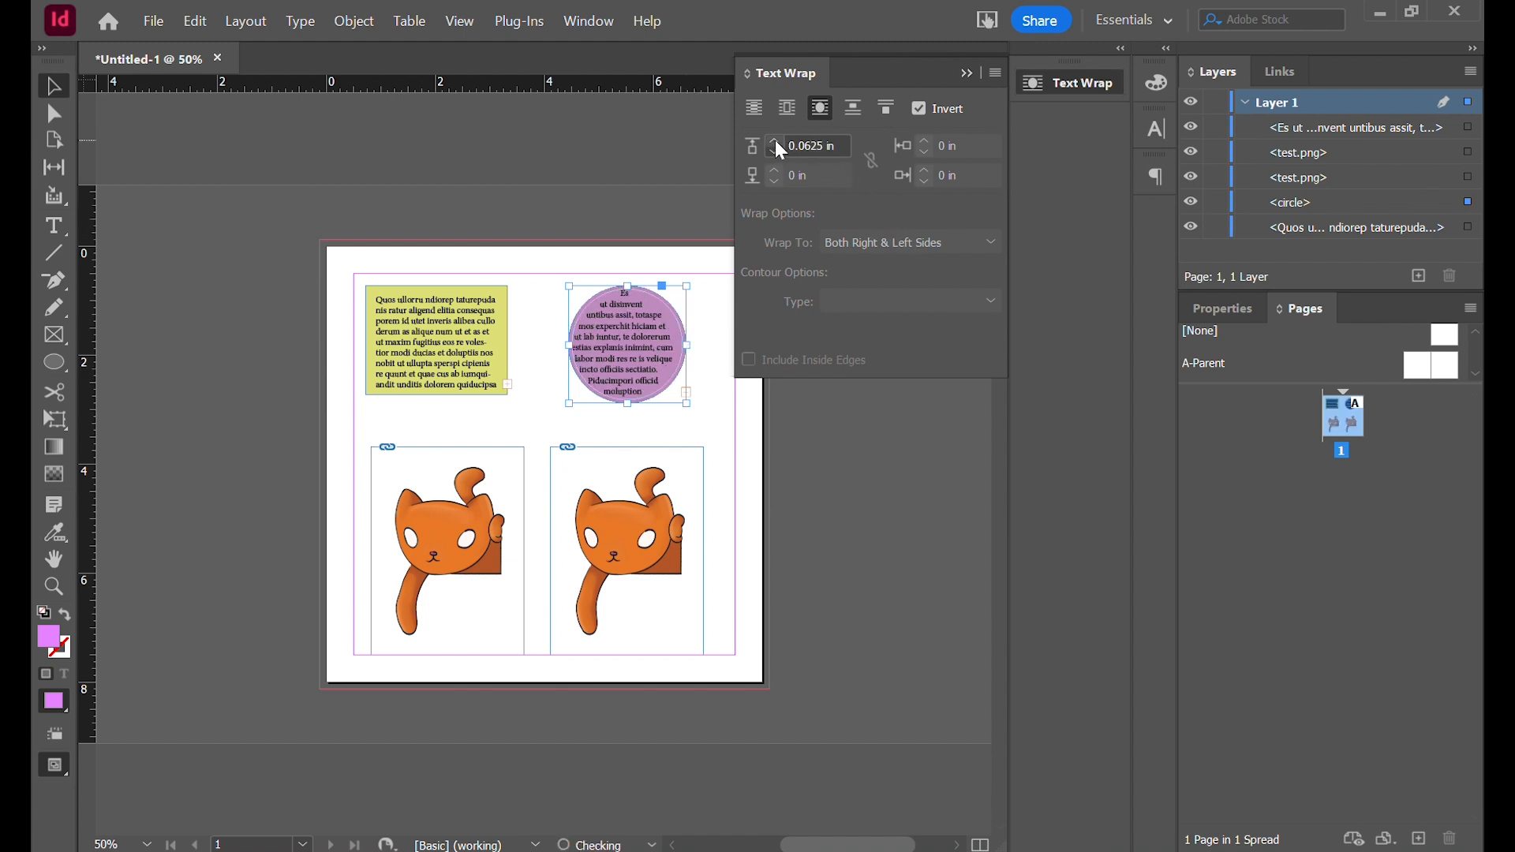
Set the purple circle's text wrap offset to 0.125 in, then try lowering the circle's upper edge and undo that resize
click(776, 142)
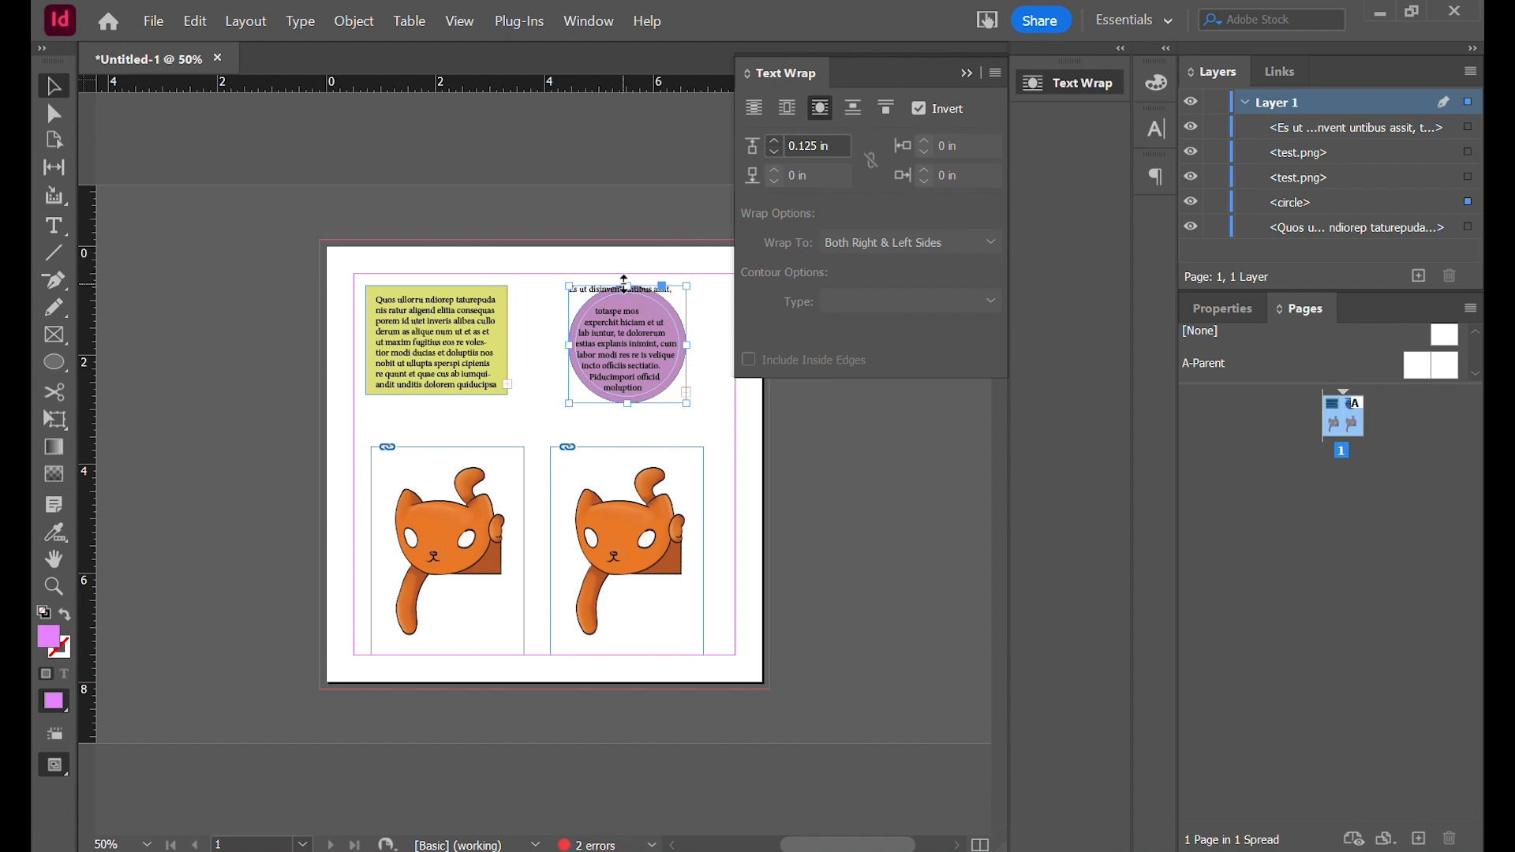
drag(625, 285, 626, 293)
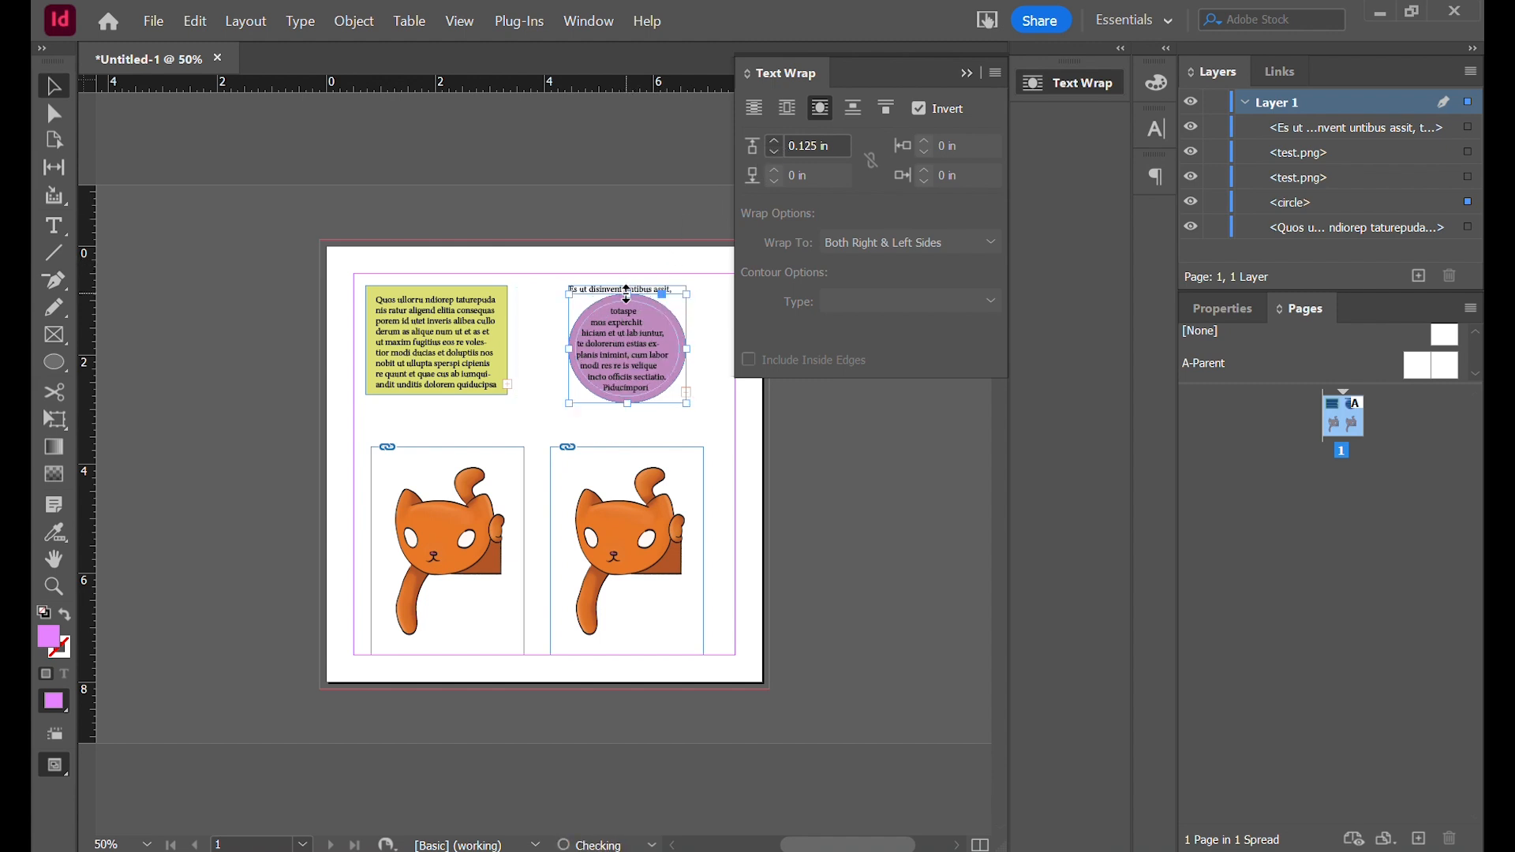
key(ctrl+z)
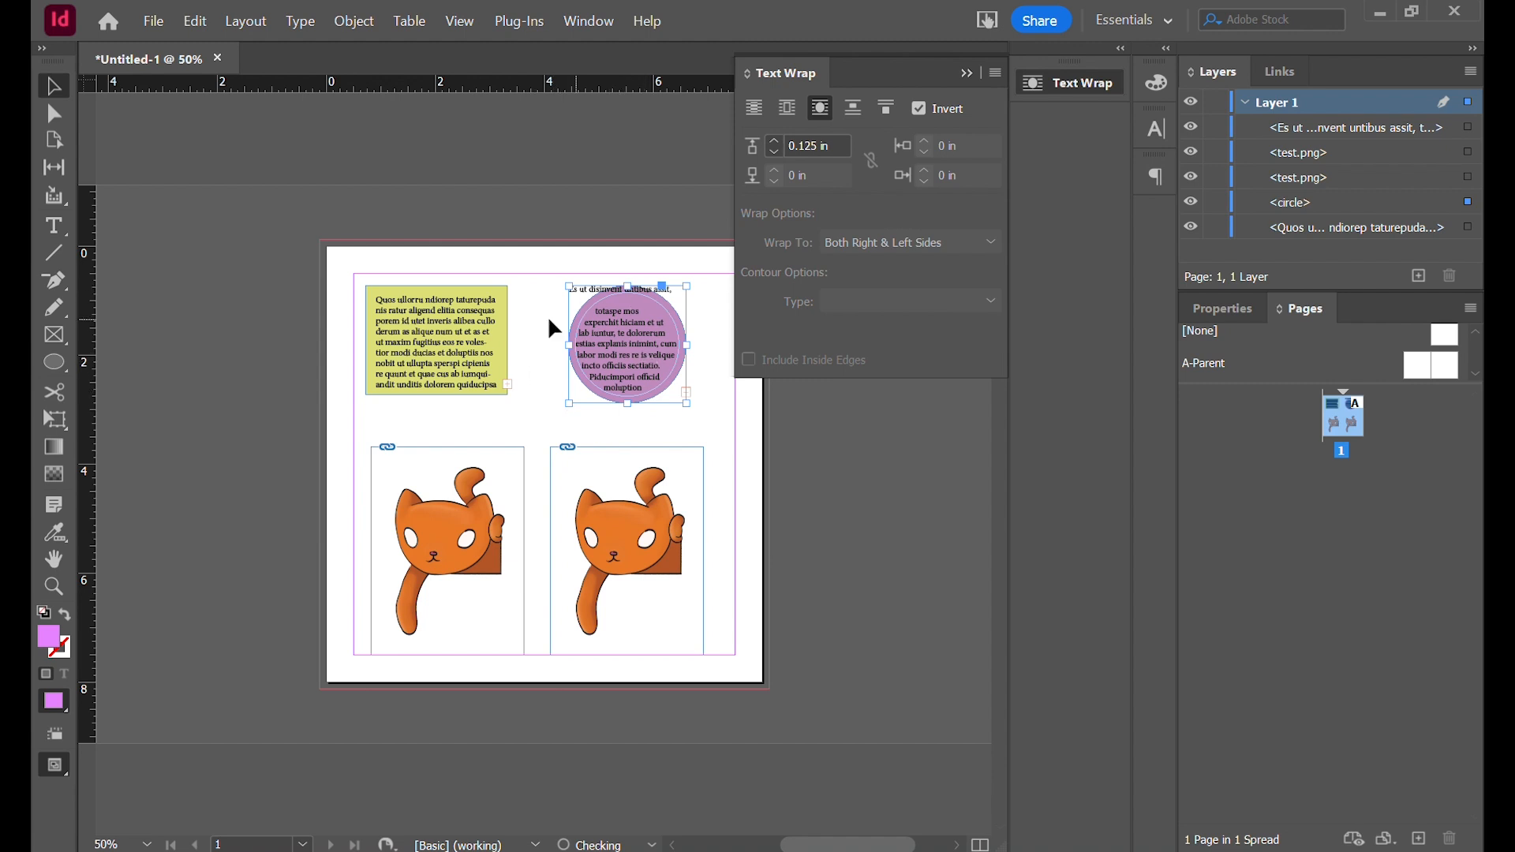
Lower the upper edge of the text frame over the purple circle slightly below the circle's top, and deselect it
click(1468, 128)
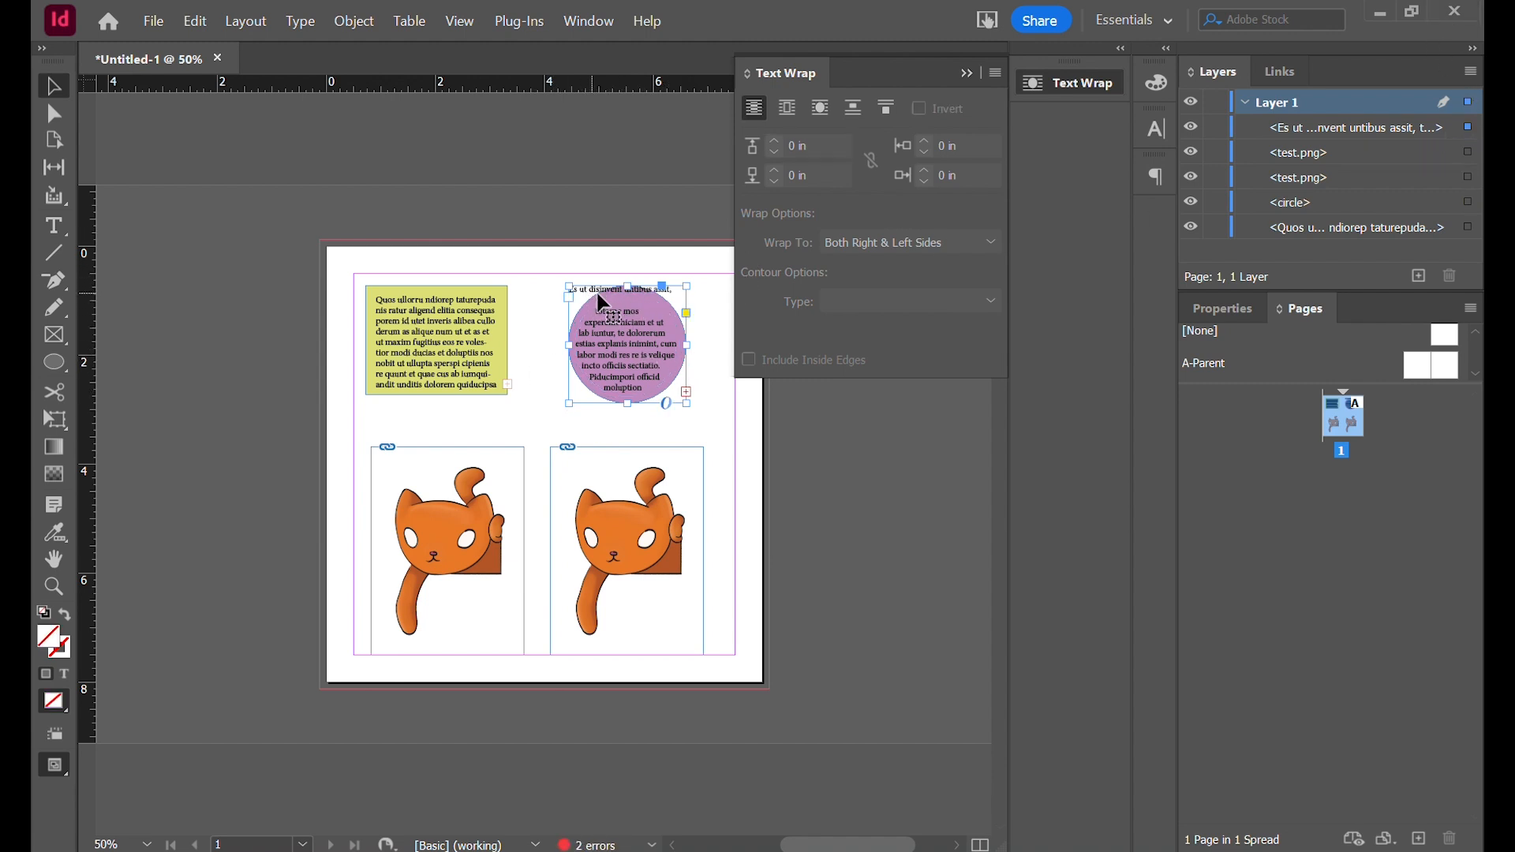
drag(629, 283, 628, 294)
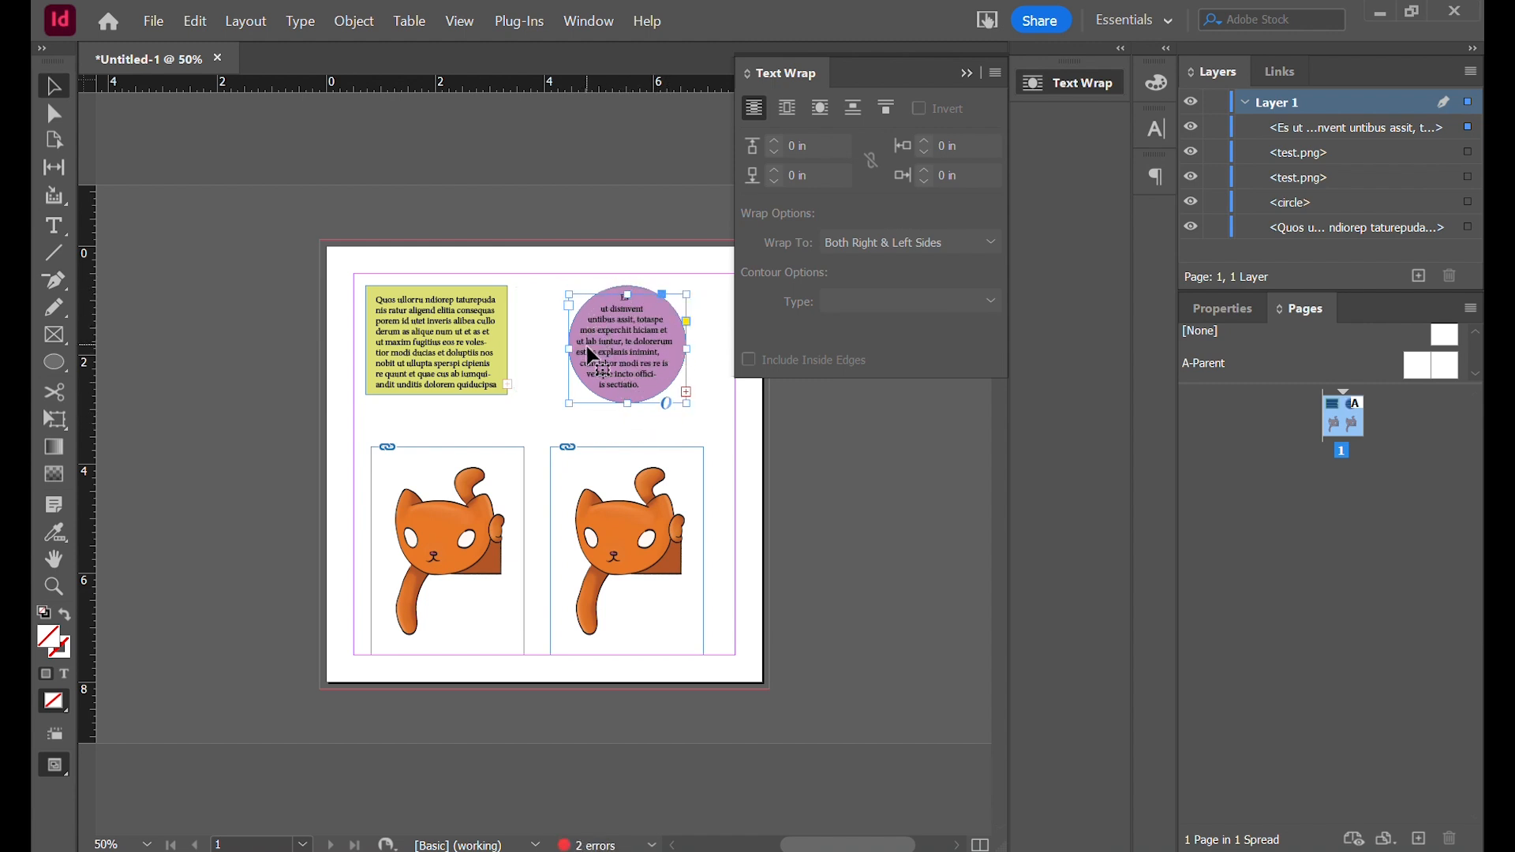
click(698, 415)
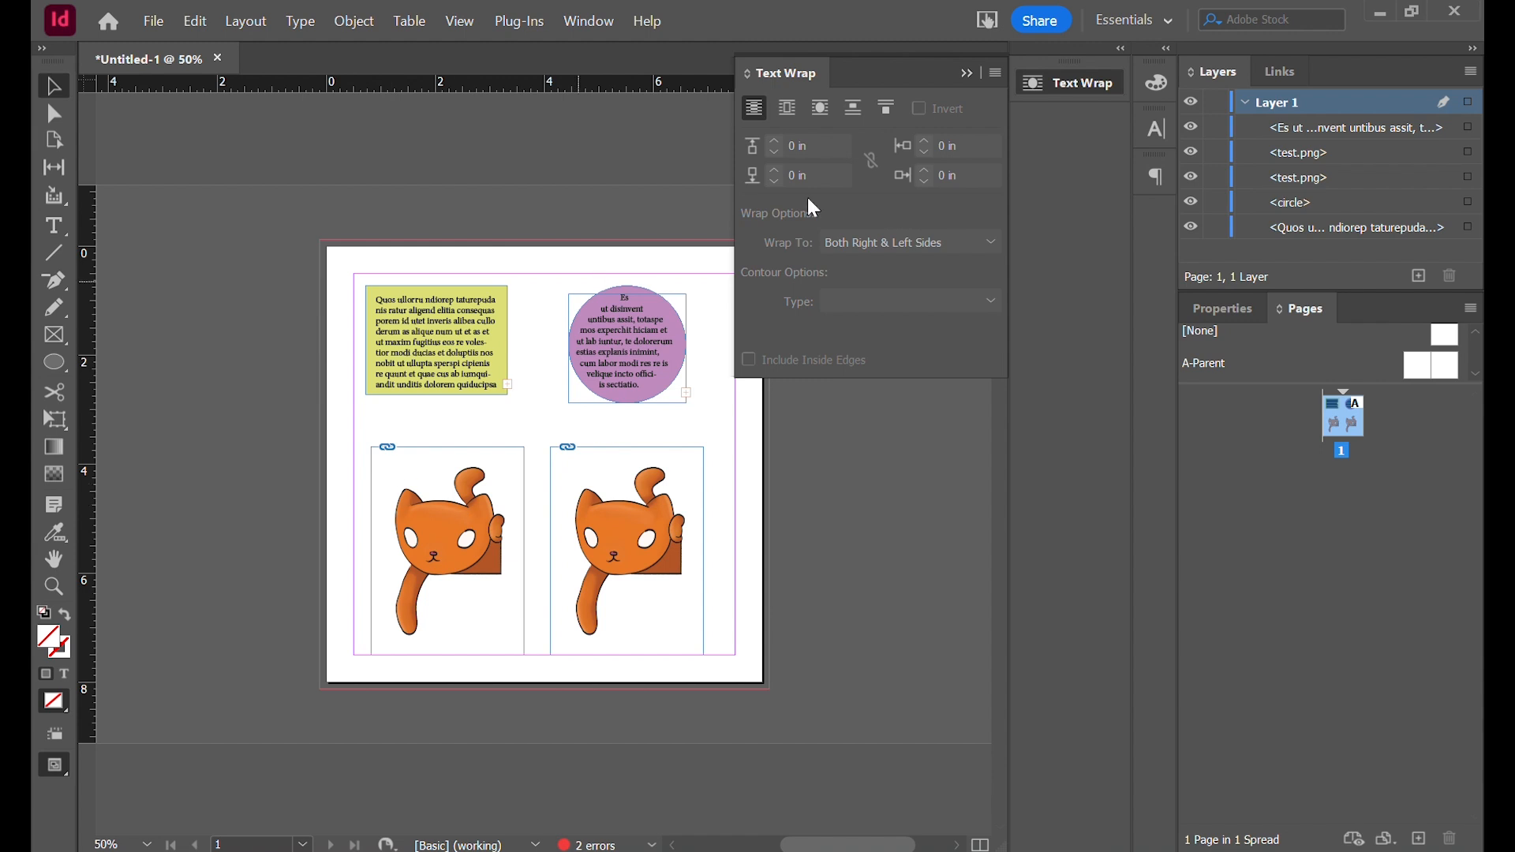
click(965, 73)
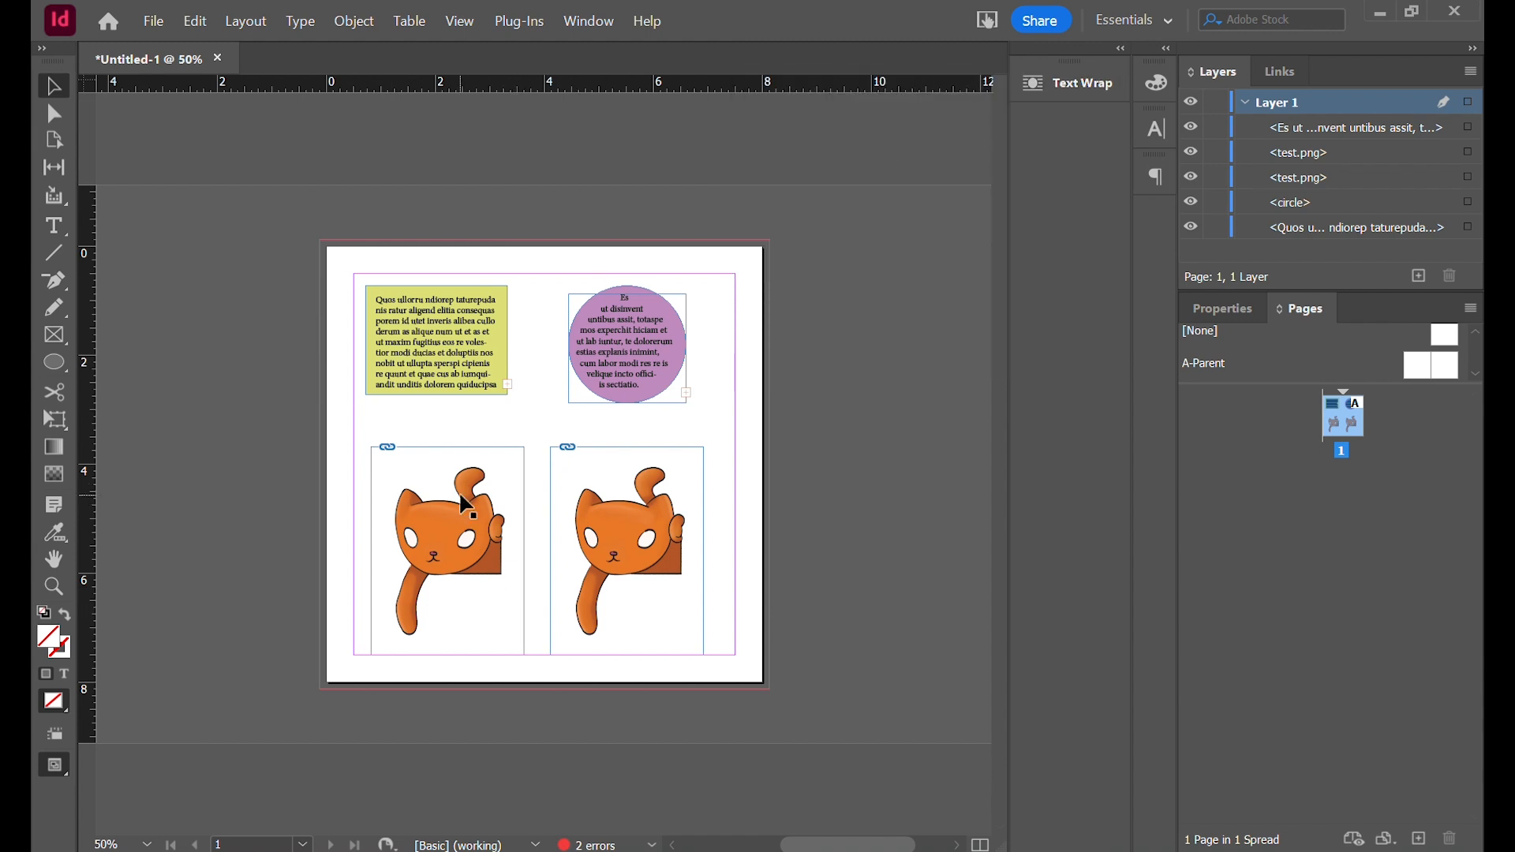
Try moving the left cat image up onto the yellow rectangle's text, and return it to its original position
click(467, 527)
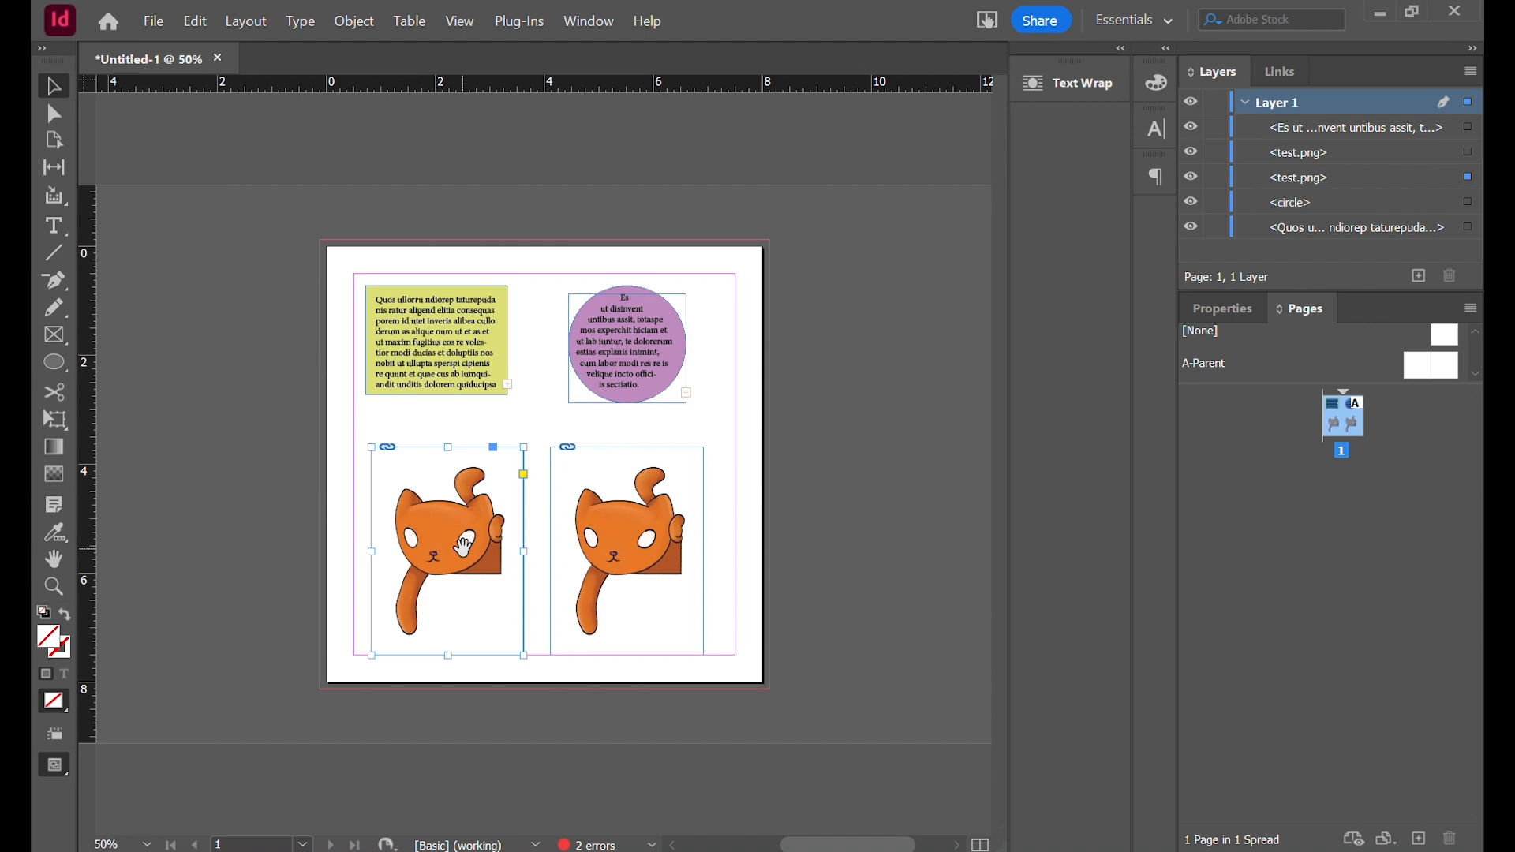
drag(464, 545, 472, 428)
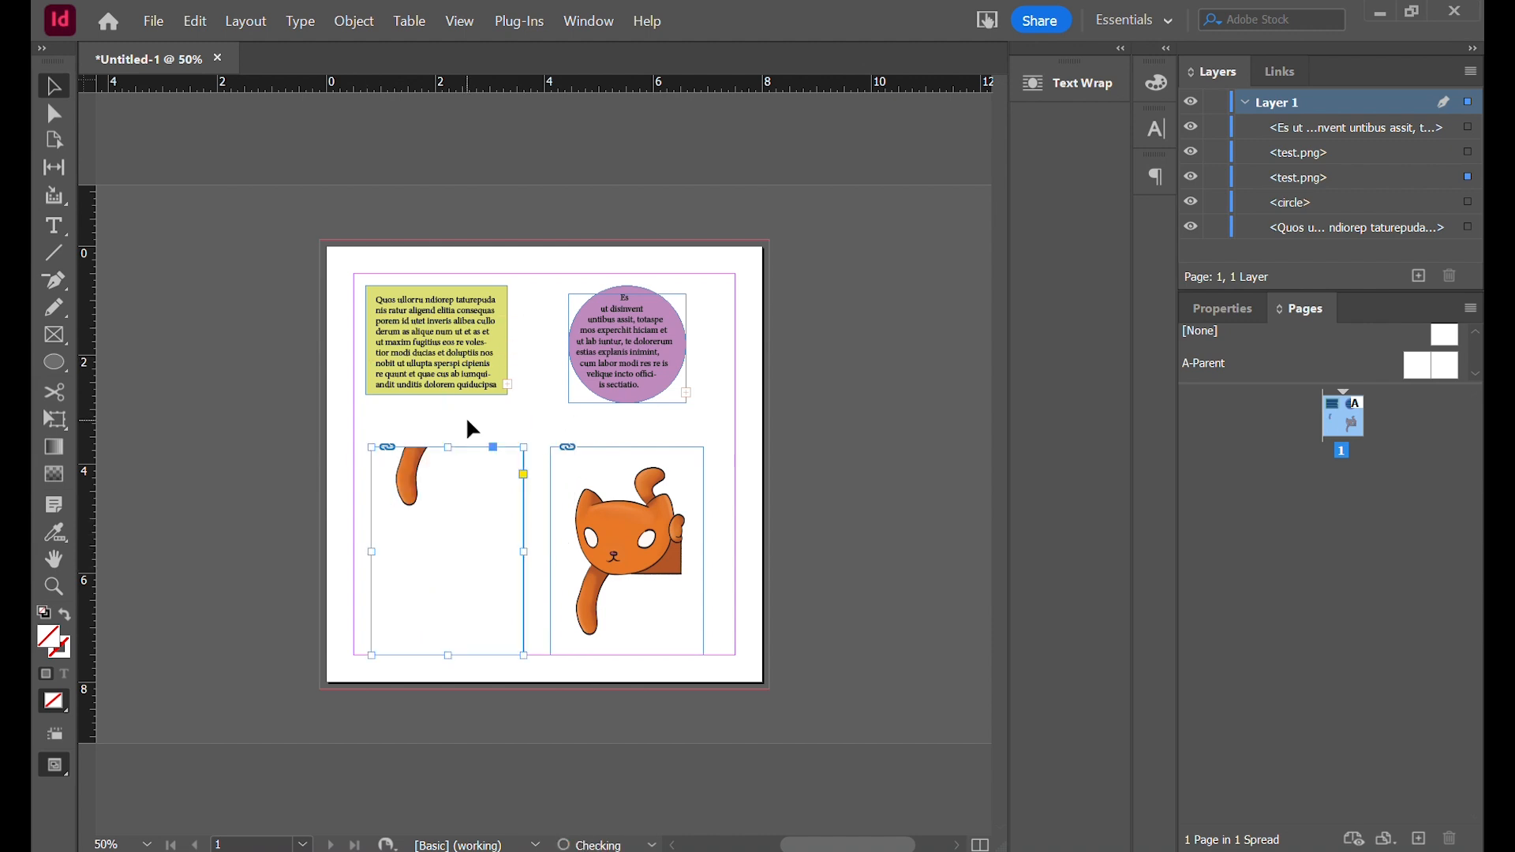
key(ctrl+z)
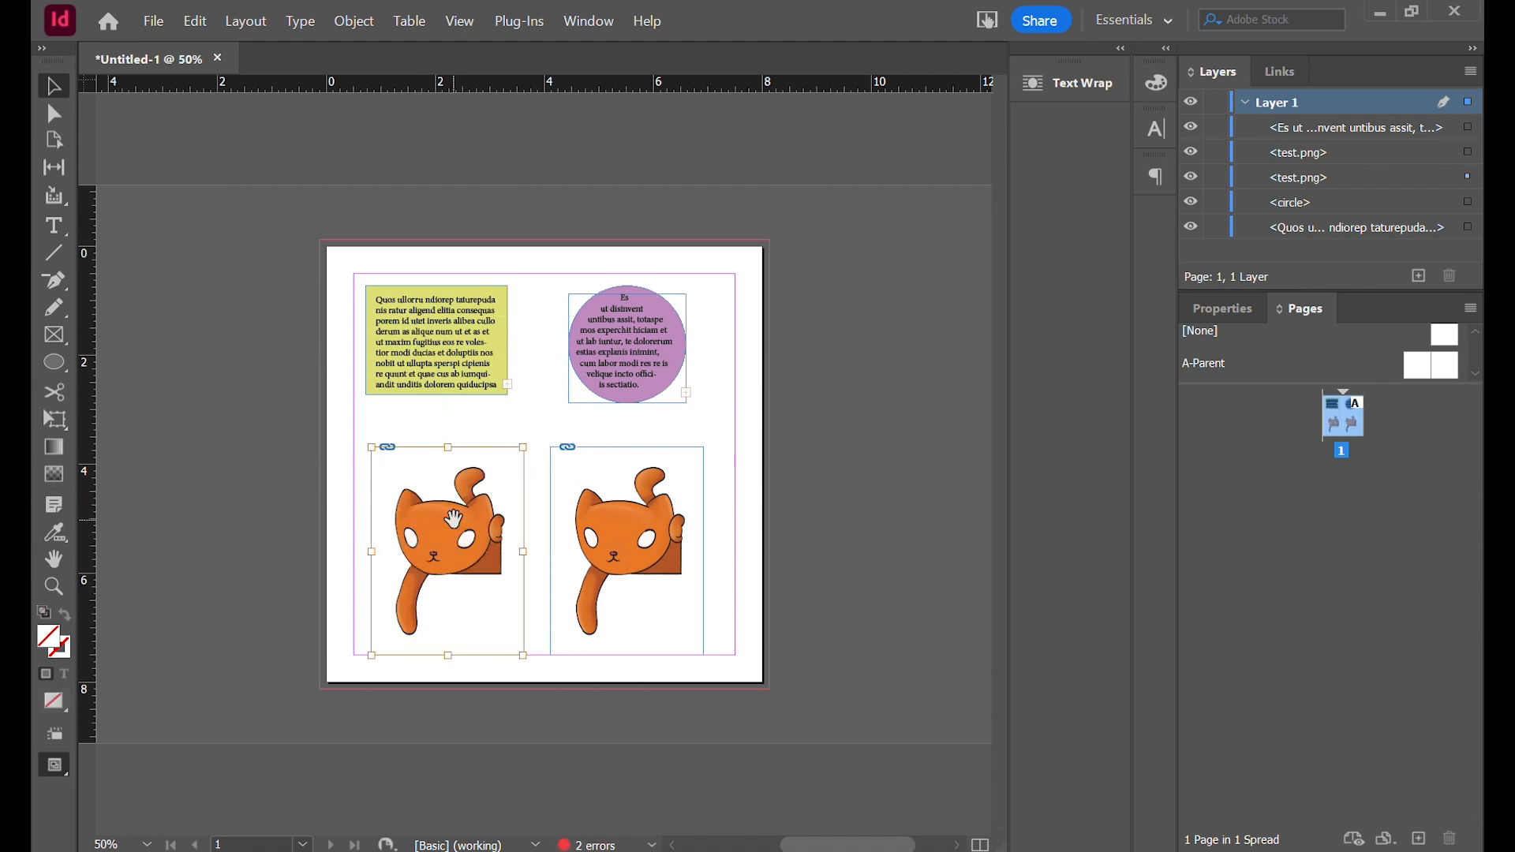
drag(454, 518, 466, 390)
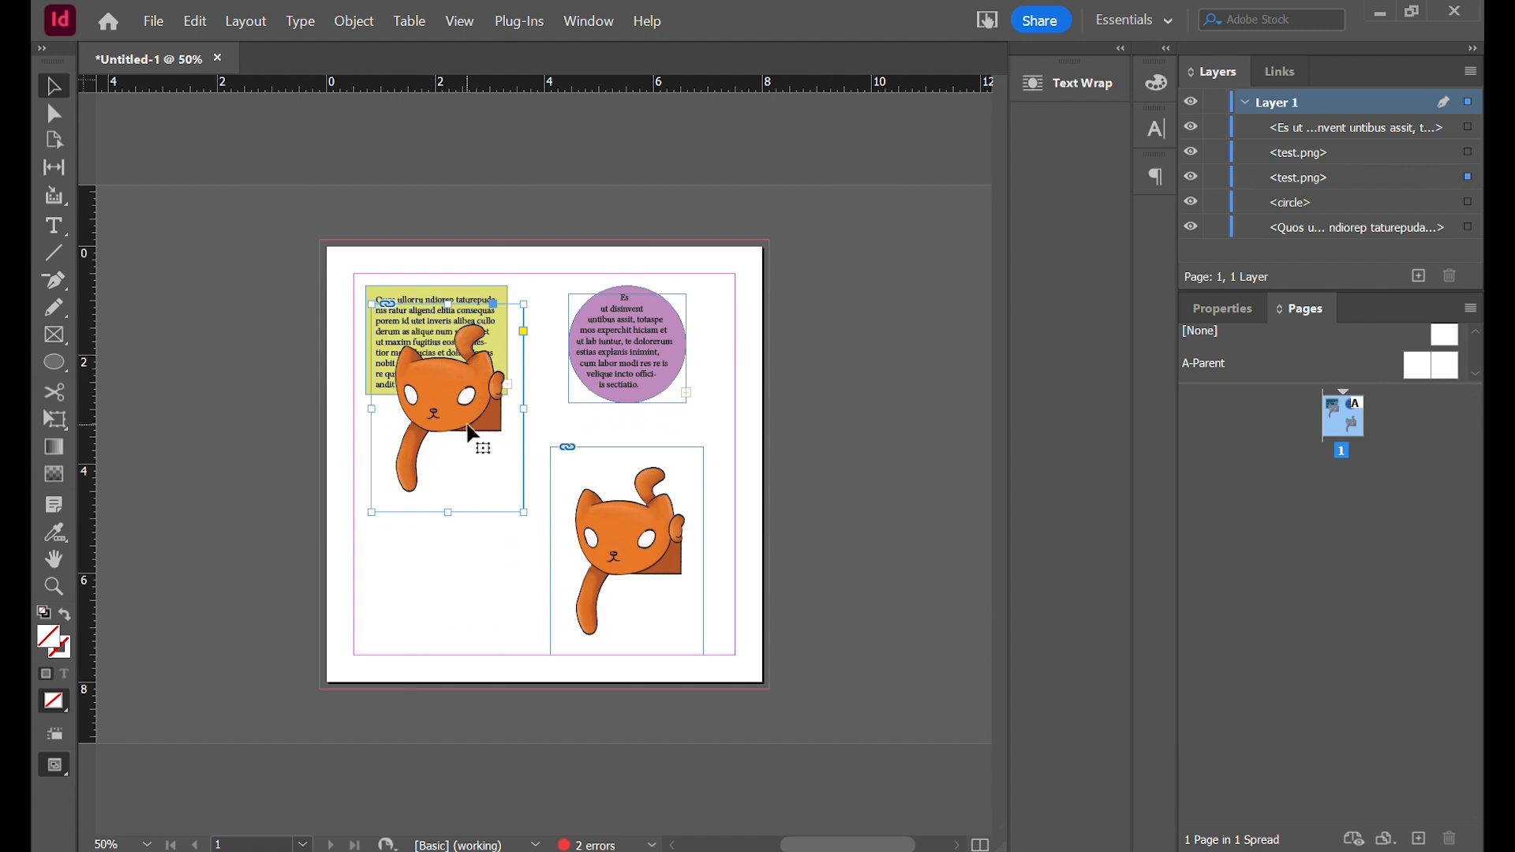
drag(469, 430, 463, 557)
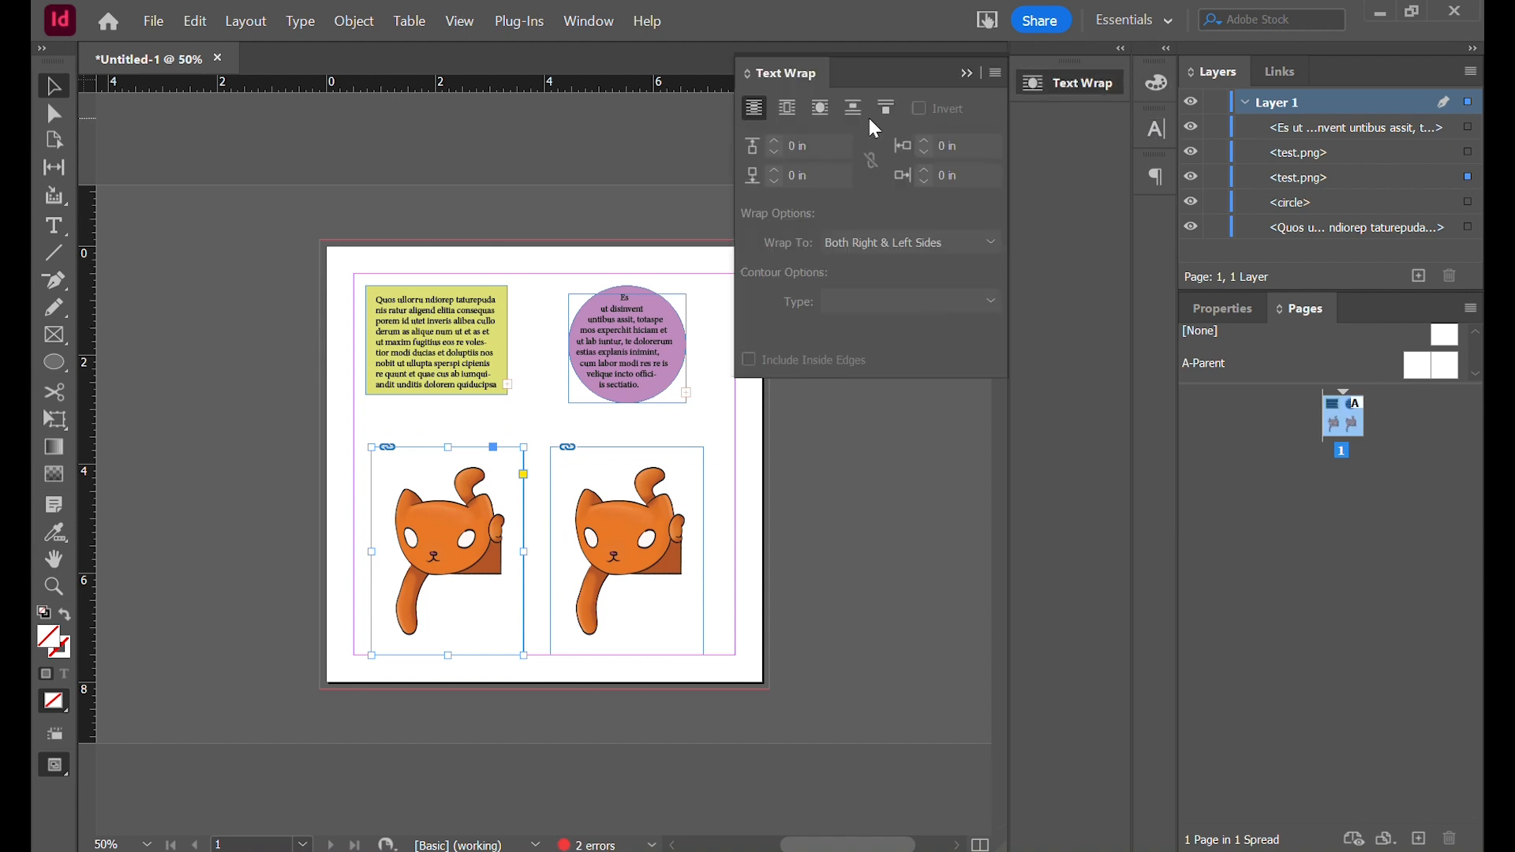
Make text wrap around the left cat's object shape, and cover both cats with a new text frame filled with placeholder text
click(822, 114)
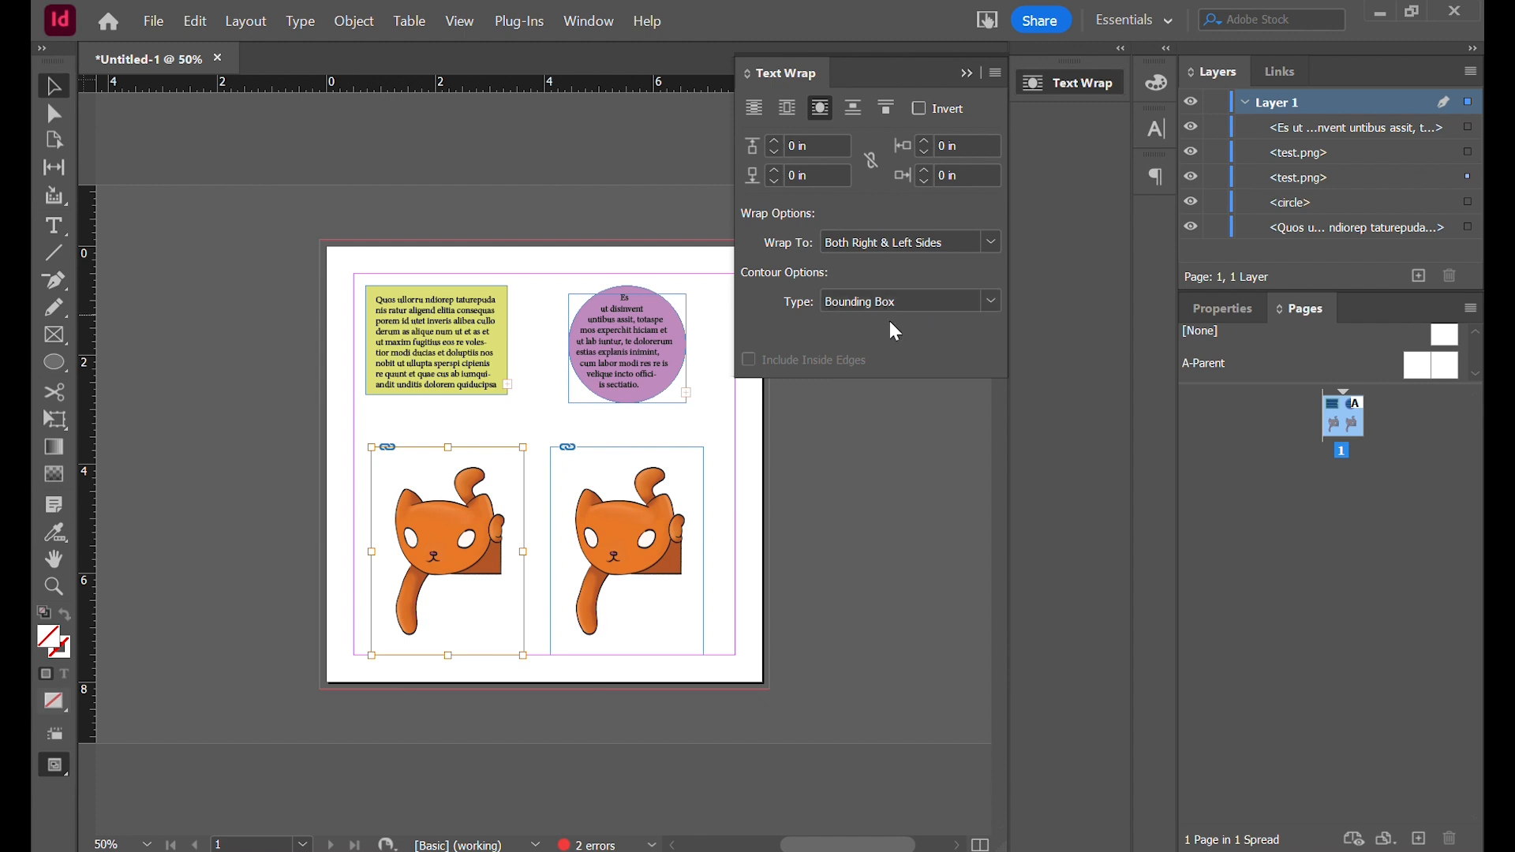
click(50, 220)
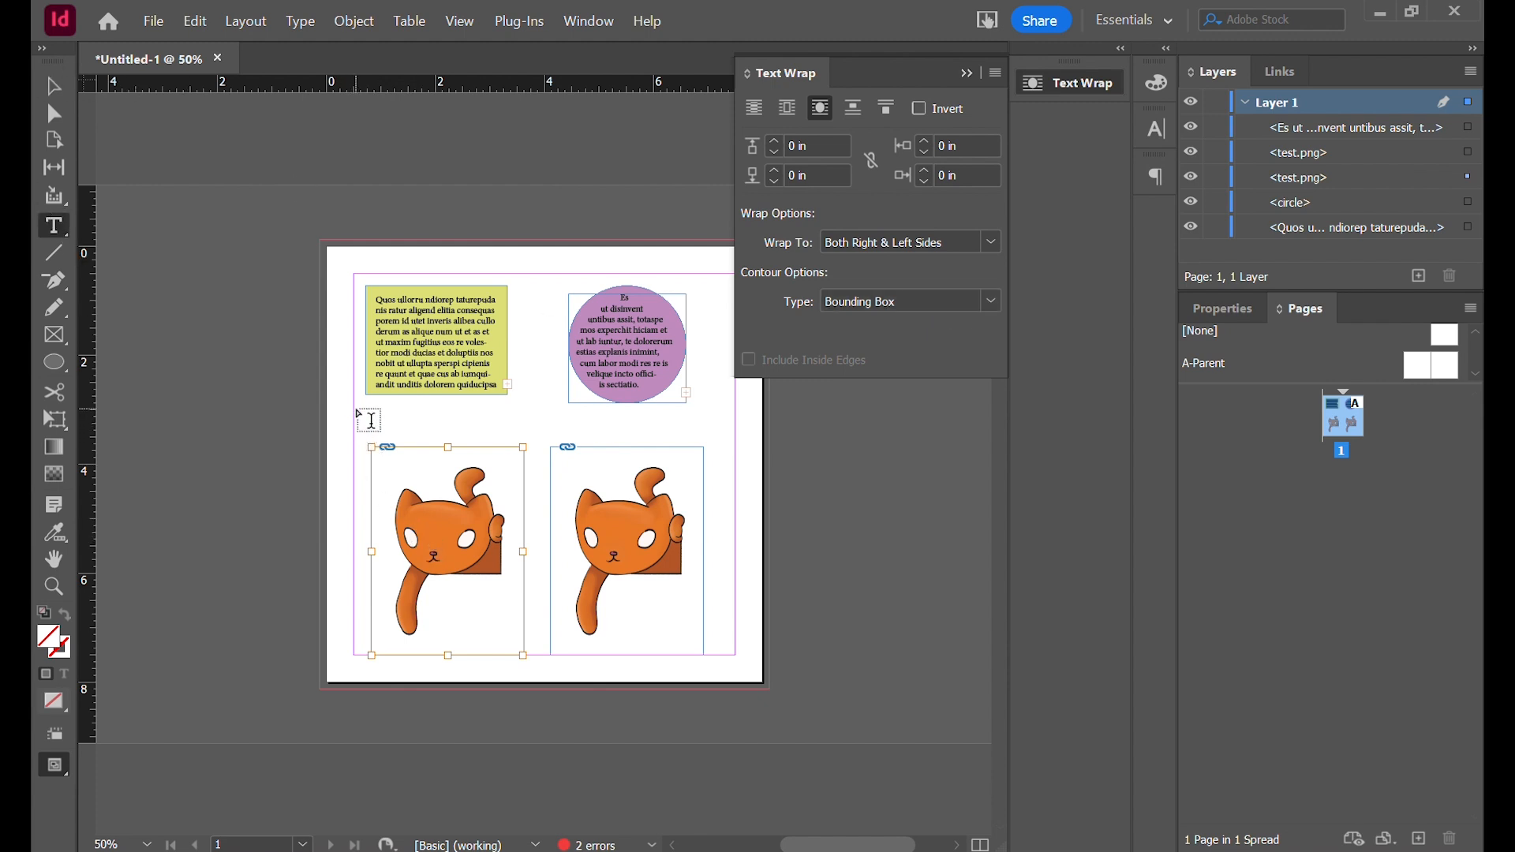
drag(355, 413, 739, 655)
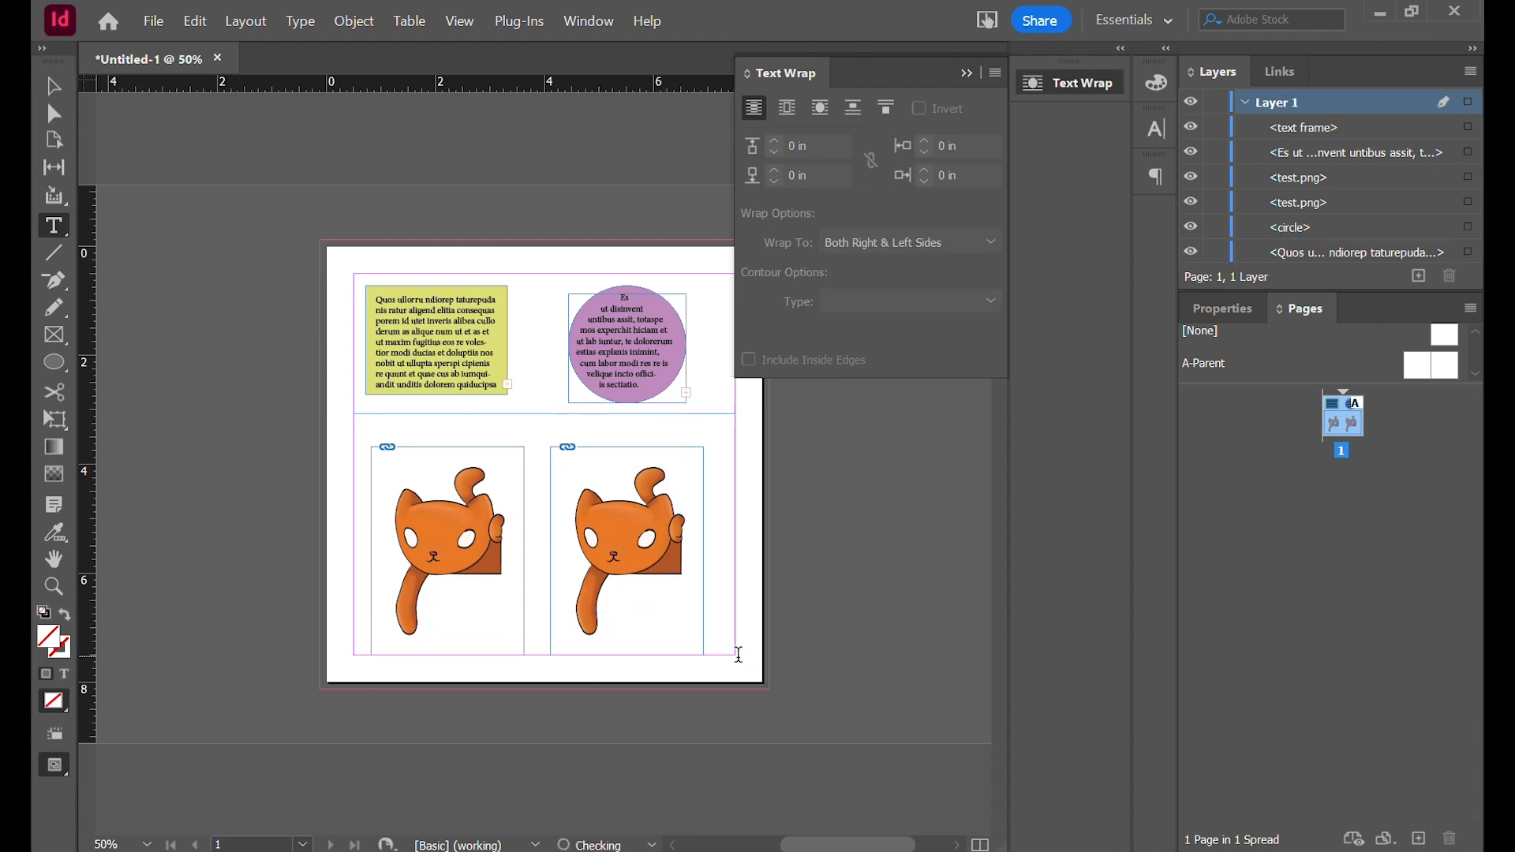
right_click(726, 443)
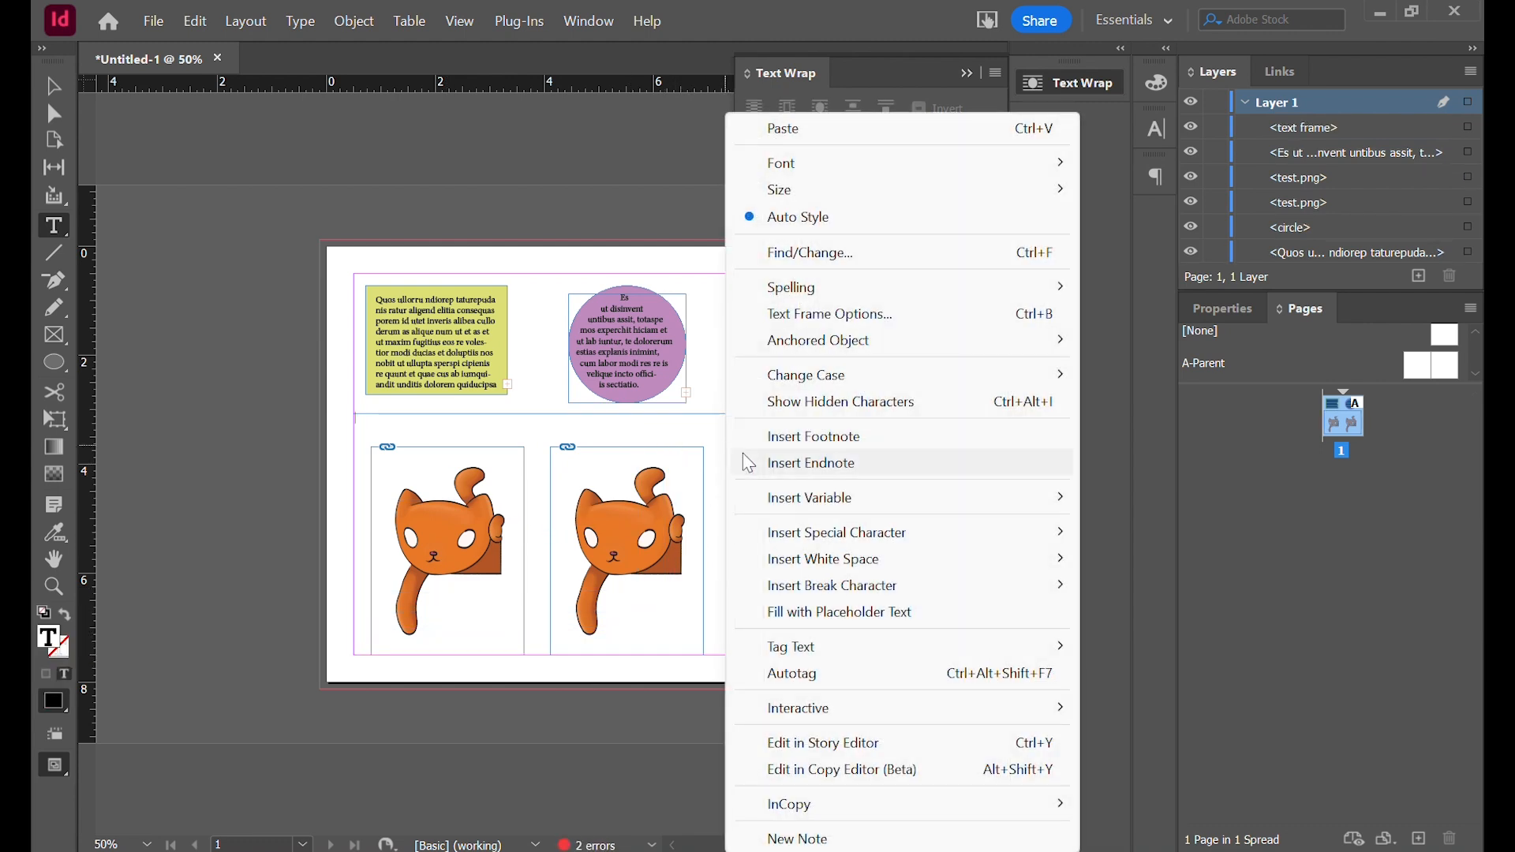
click(905, 614)
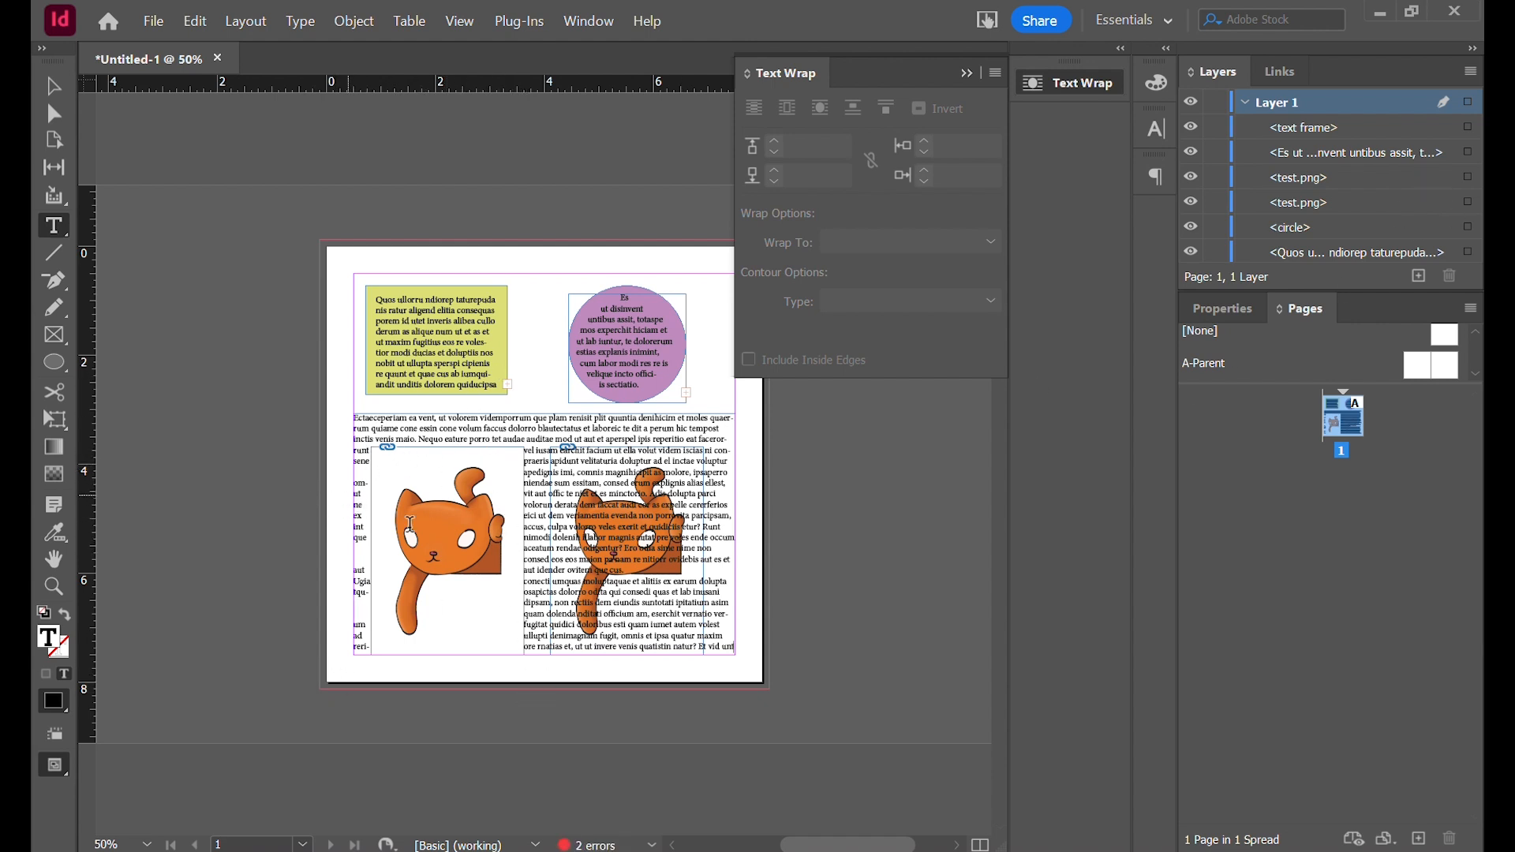
Set the contour type of the left cat image's text wrap to Detect Edges
click(1468, 177)
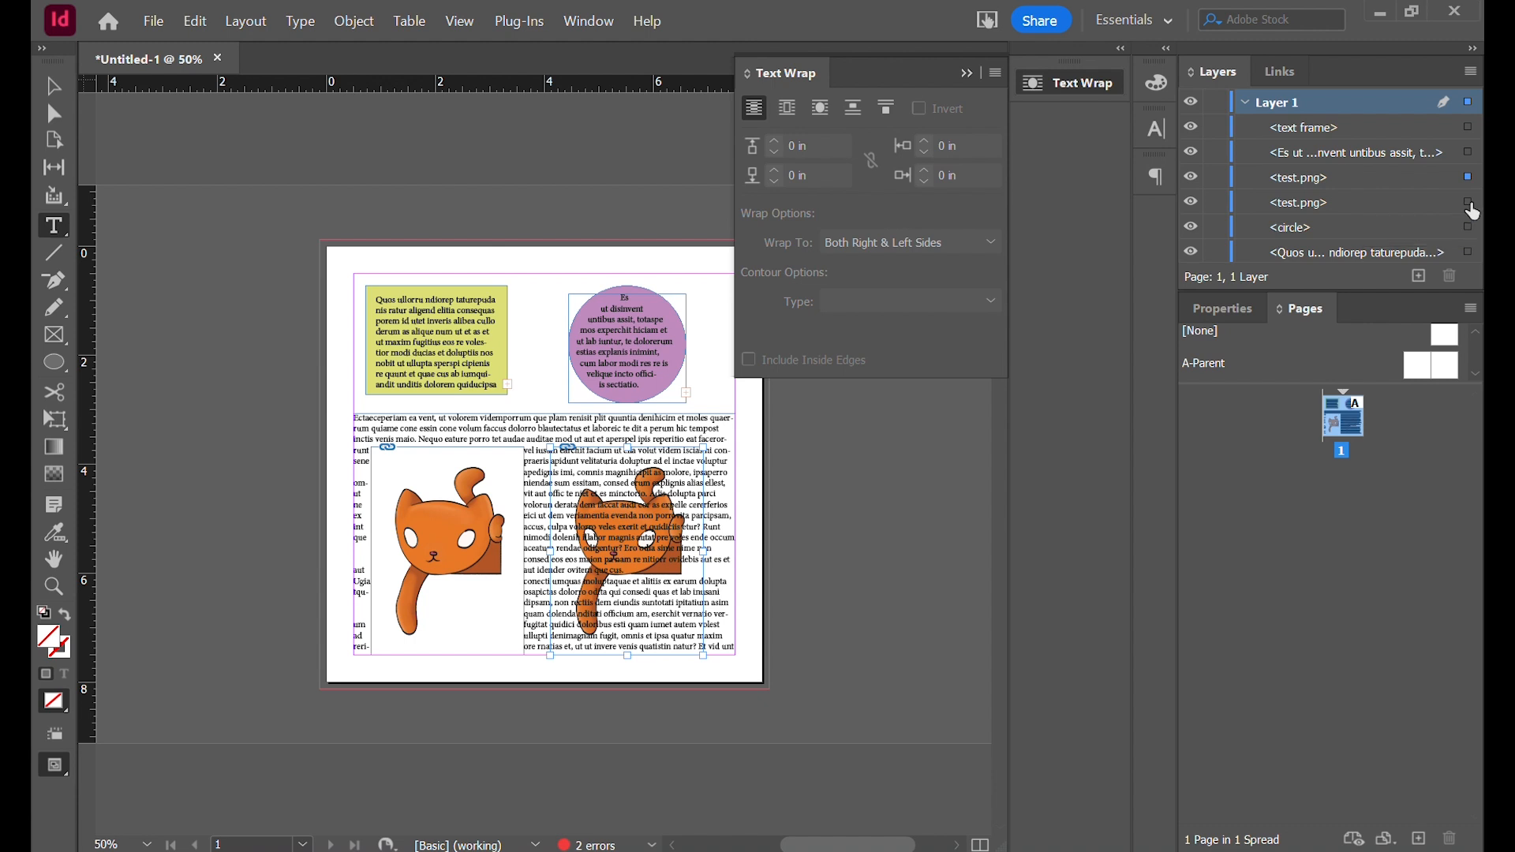
click(1469, 203)
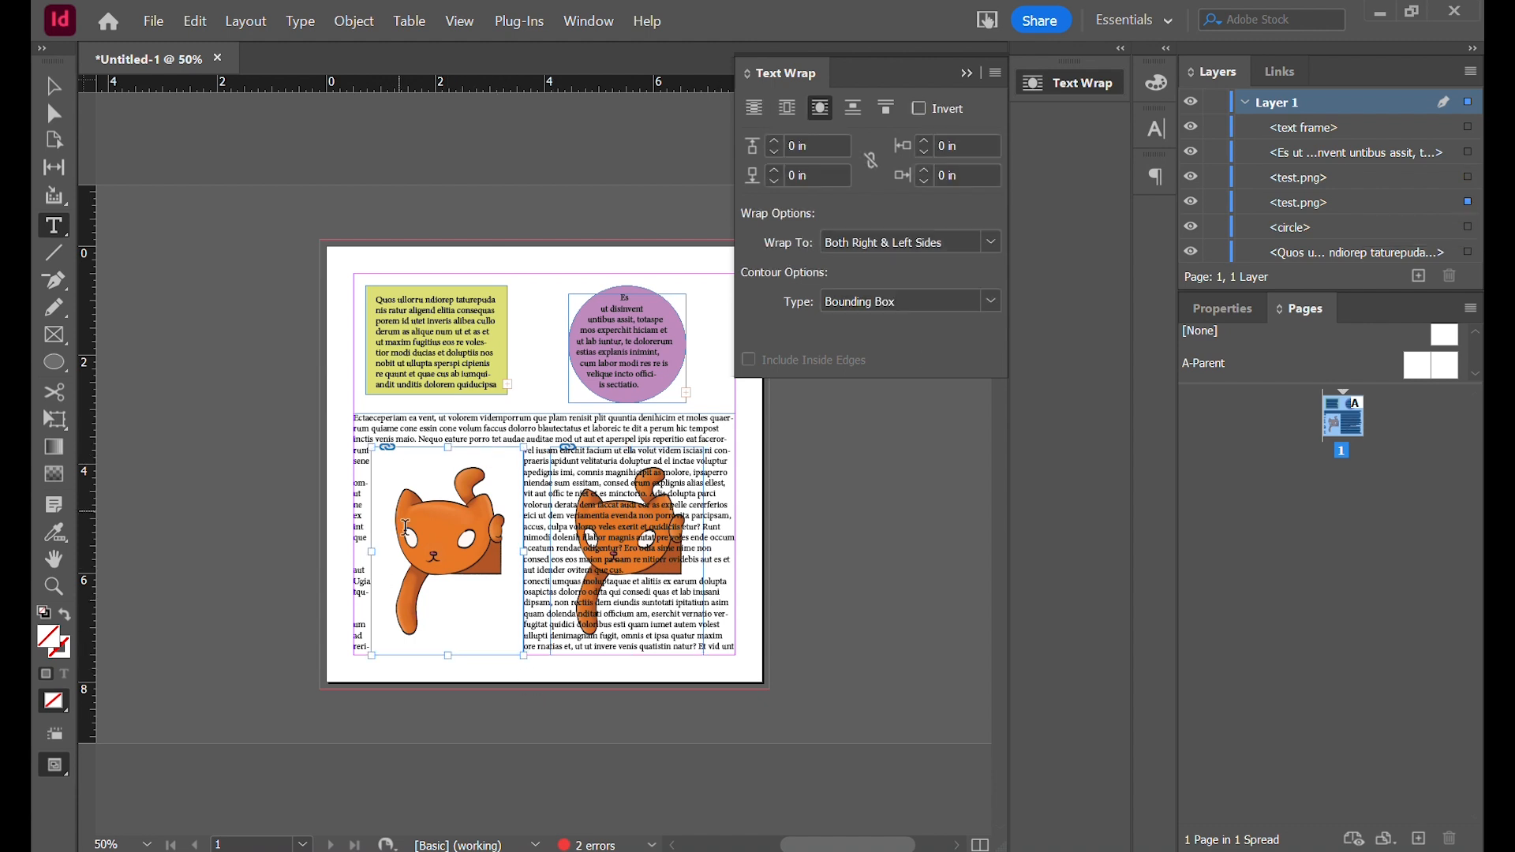
click(991, 303)
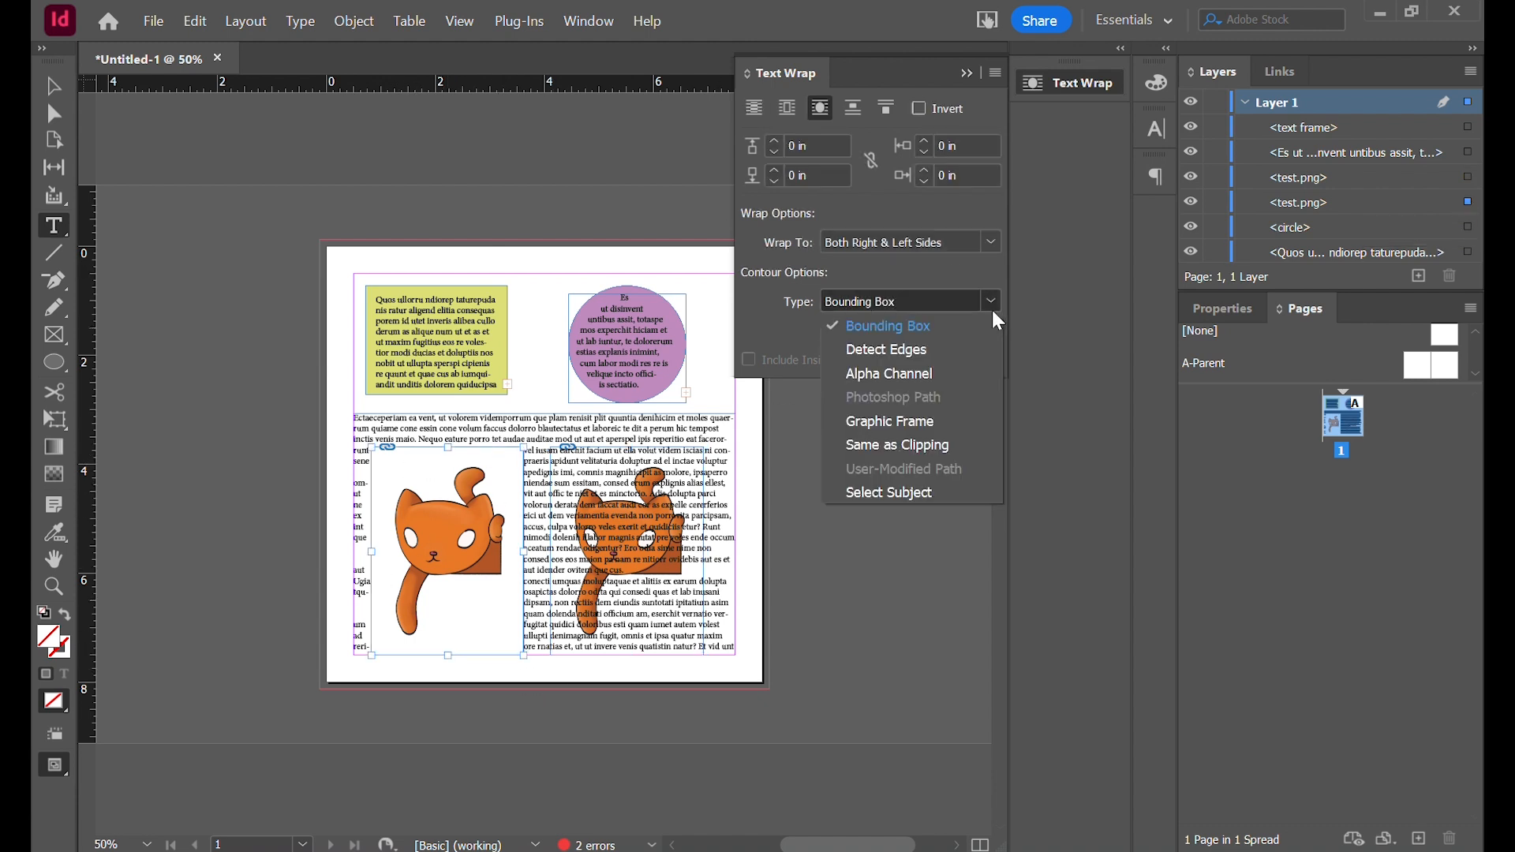
click(965, 349)
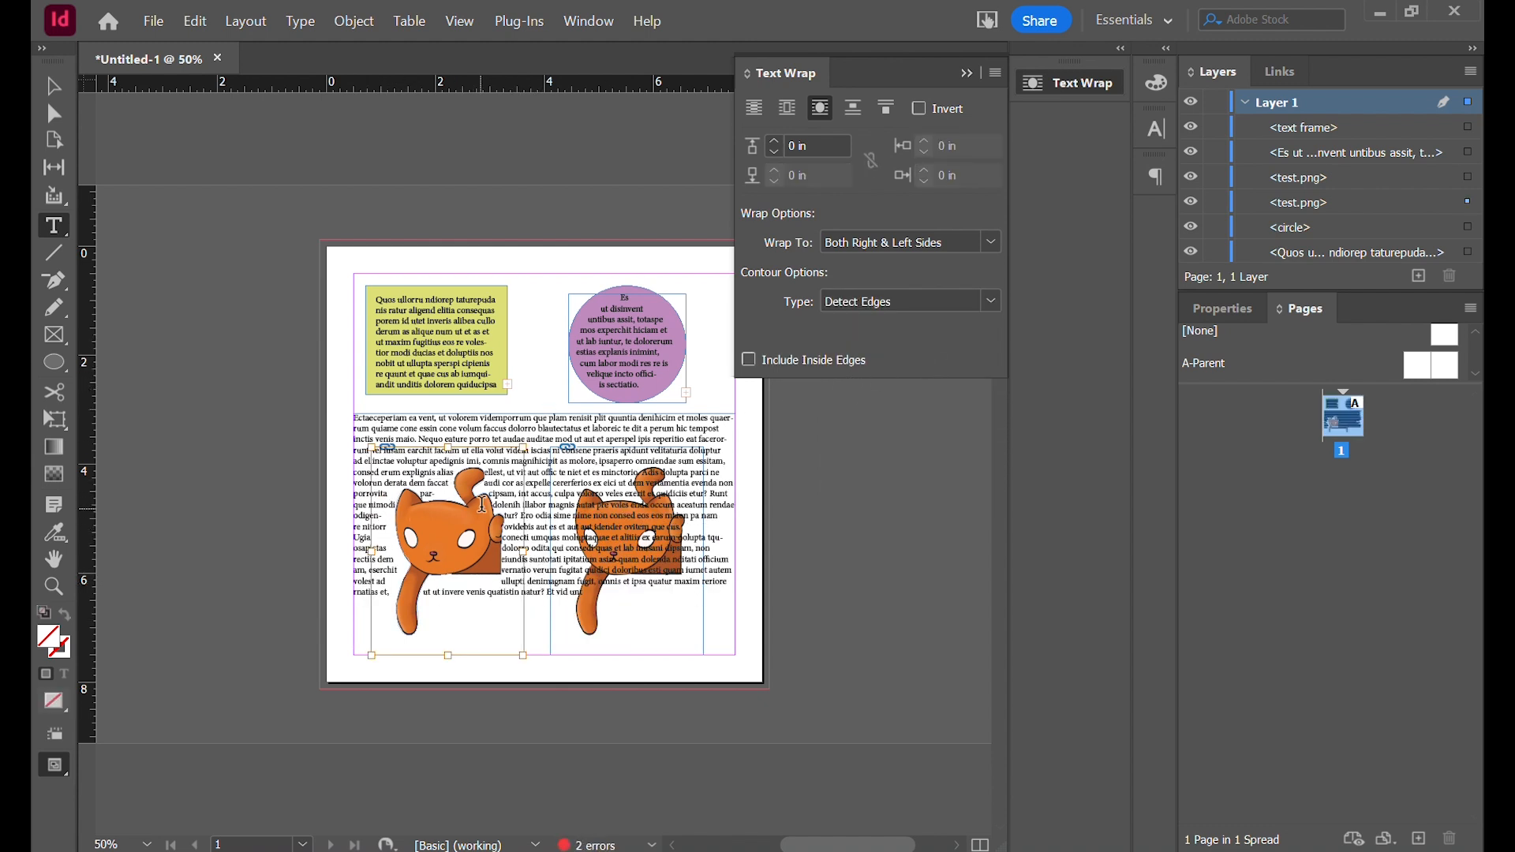
Try larger text wrap offsets around the left cat image, up to 0.3125 in, and settle on 0.125 in
click(770, 141)
click(770, 141)
click(771, 141)
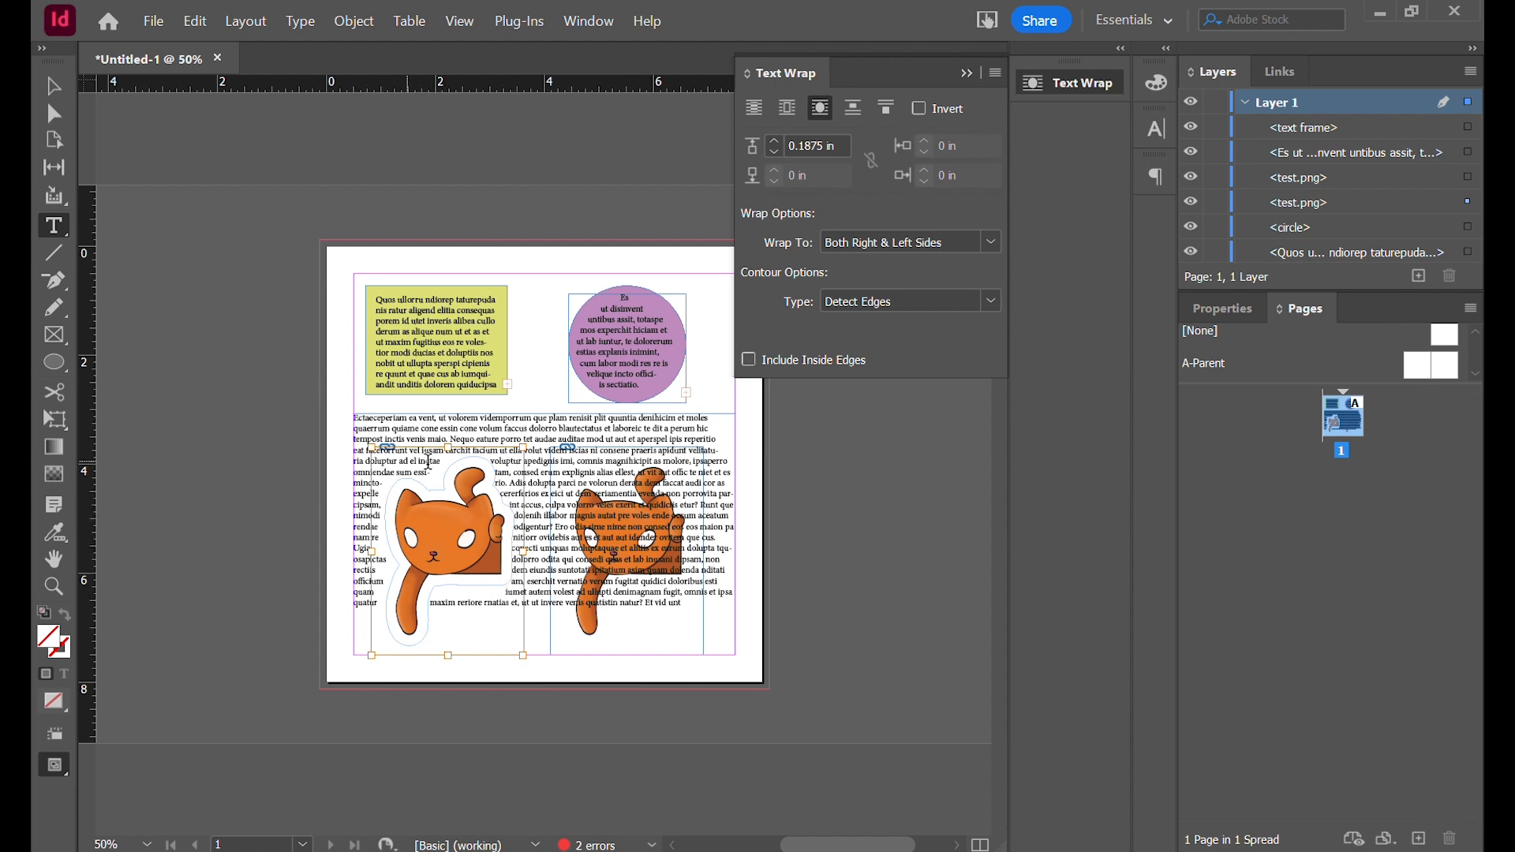
click(774, 143)
click(774, 143)
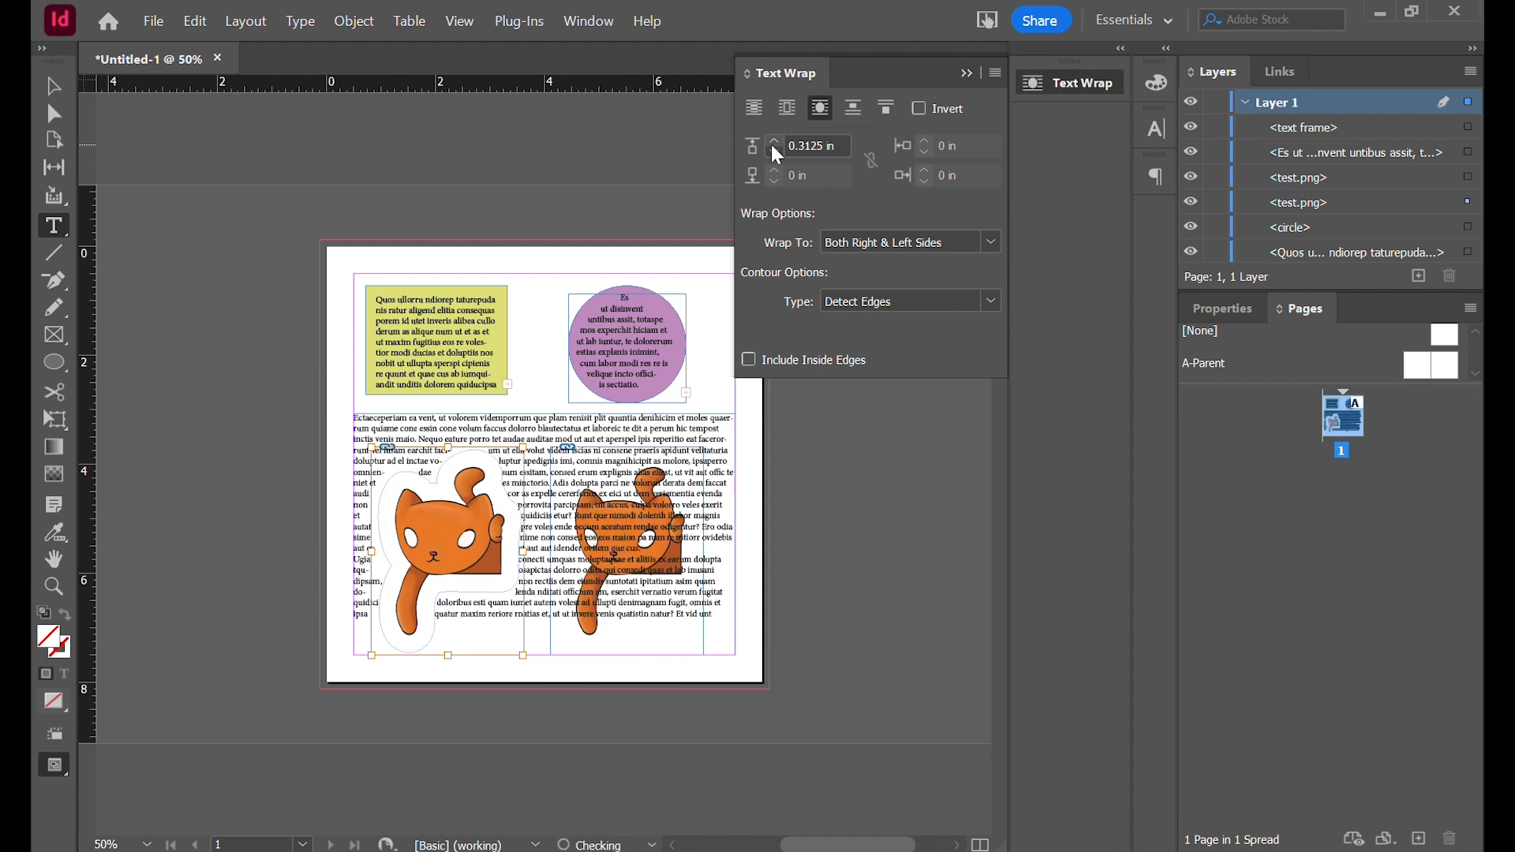
click(776, 154)
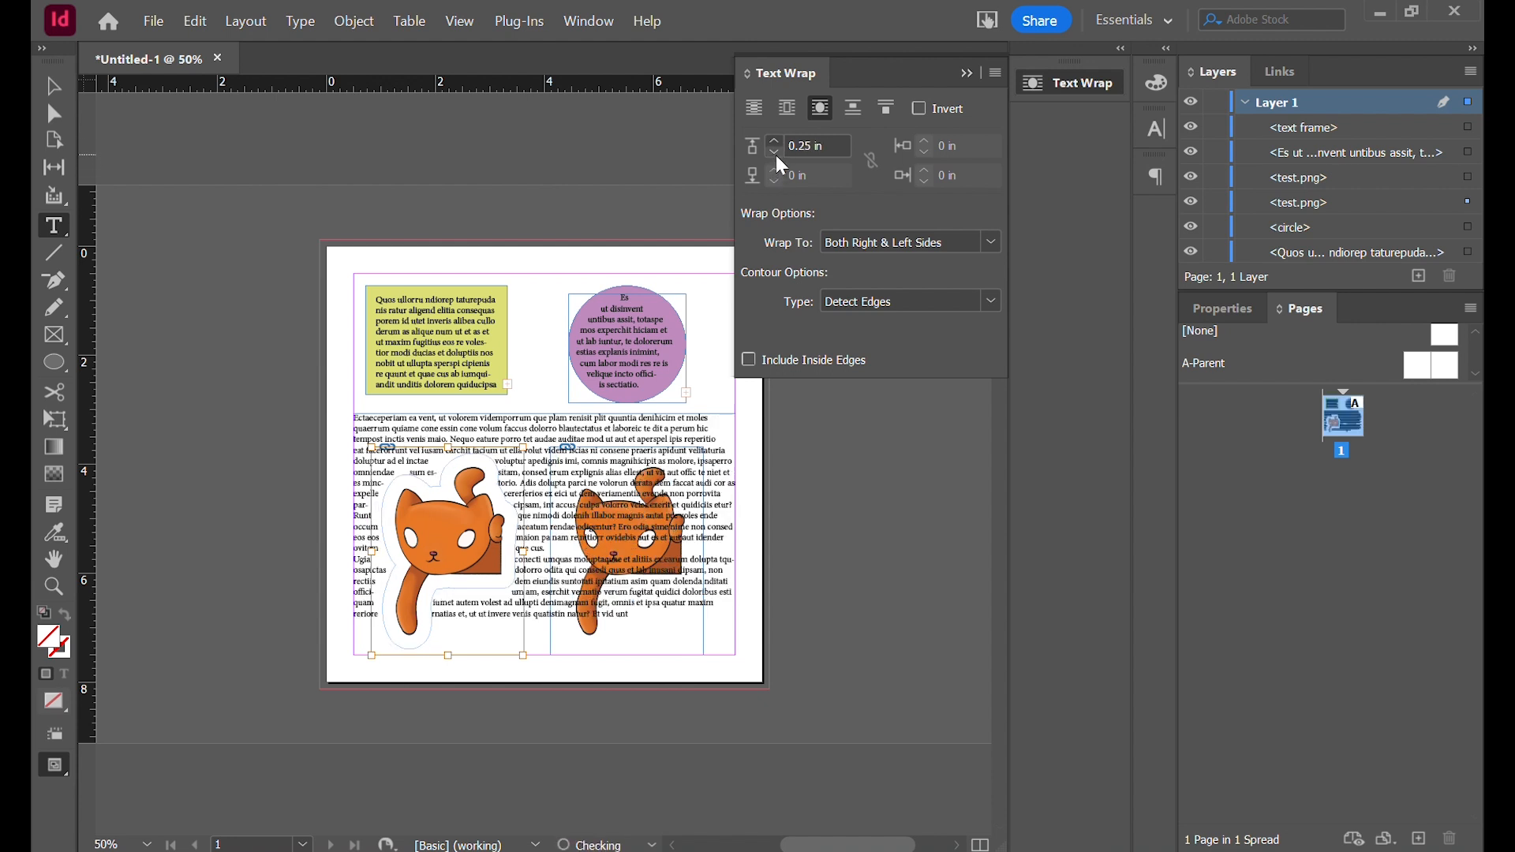
click(775, 154)
click(776, 154)
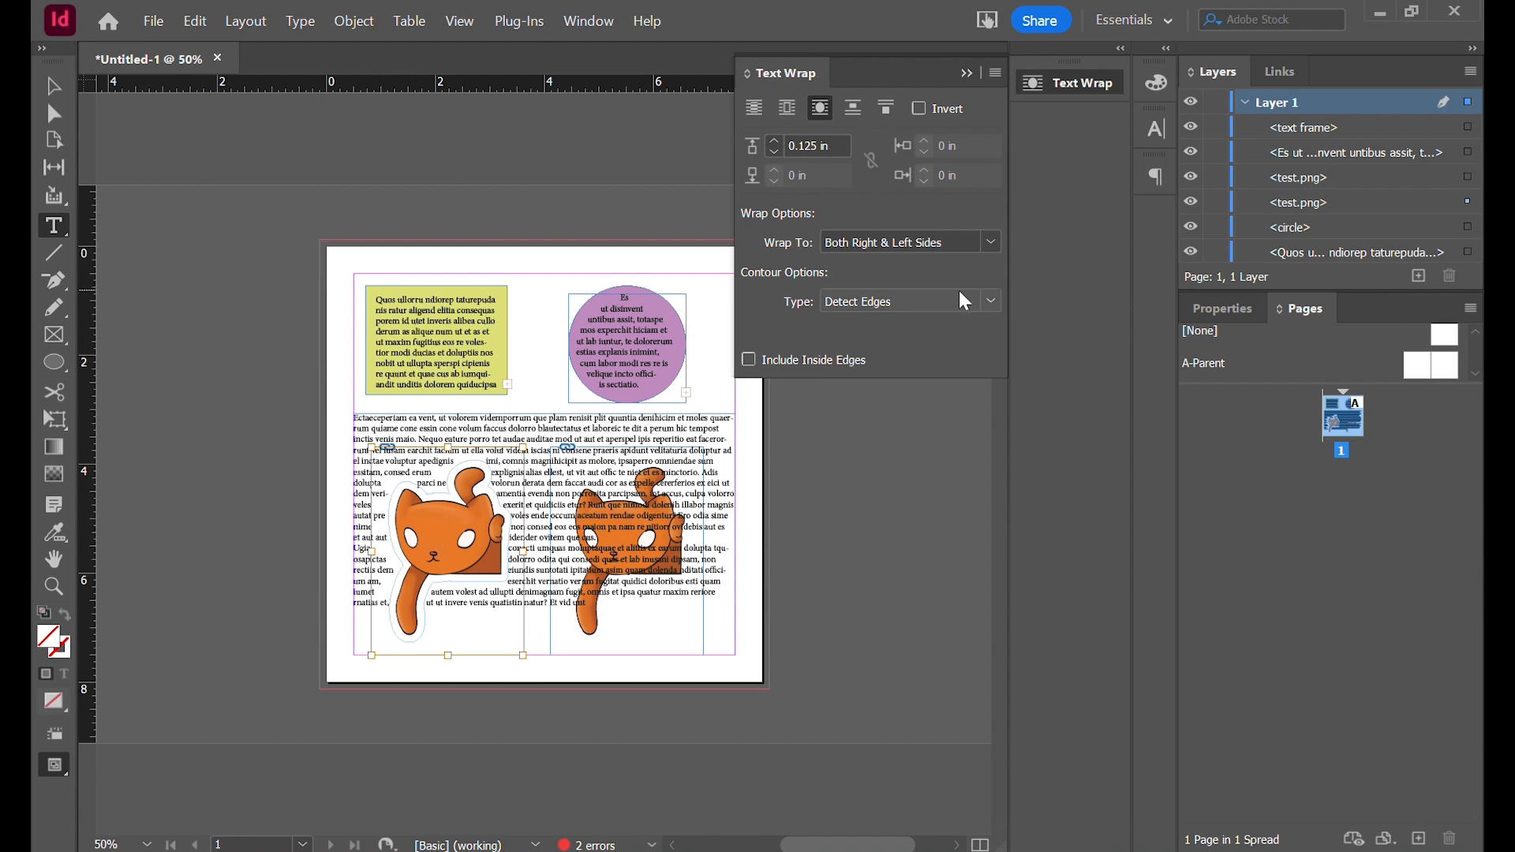
Change the left cat image's wrap contour type to Alpha Channel and set its text wrap offset to 0.1875 in
click(984, 302)
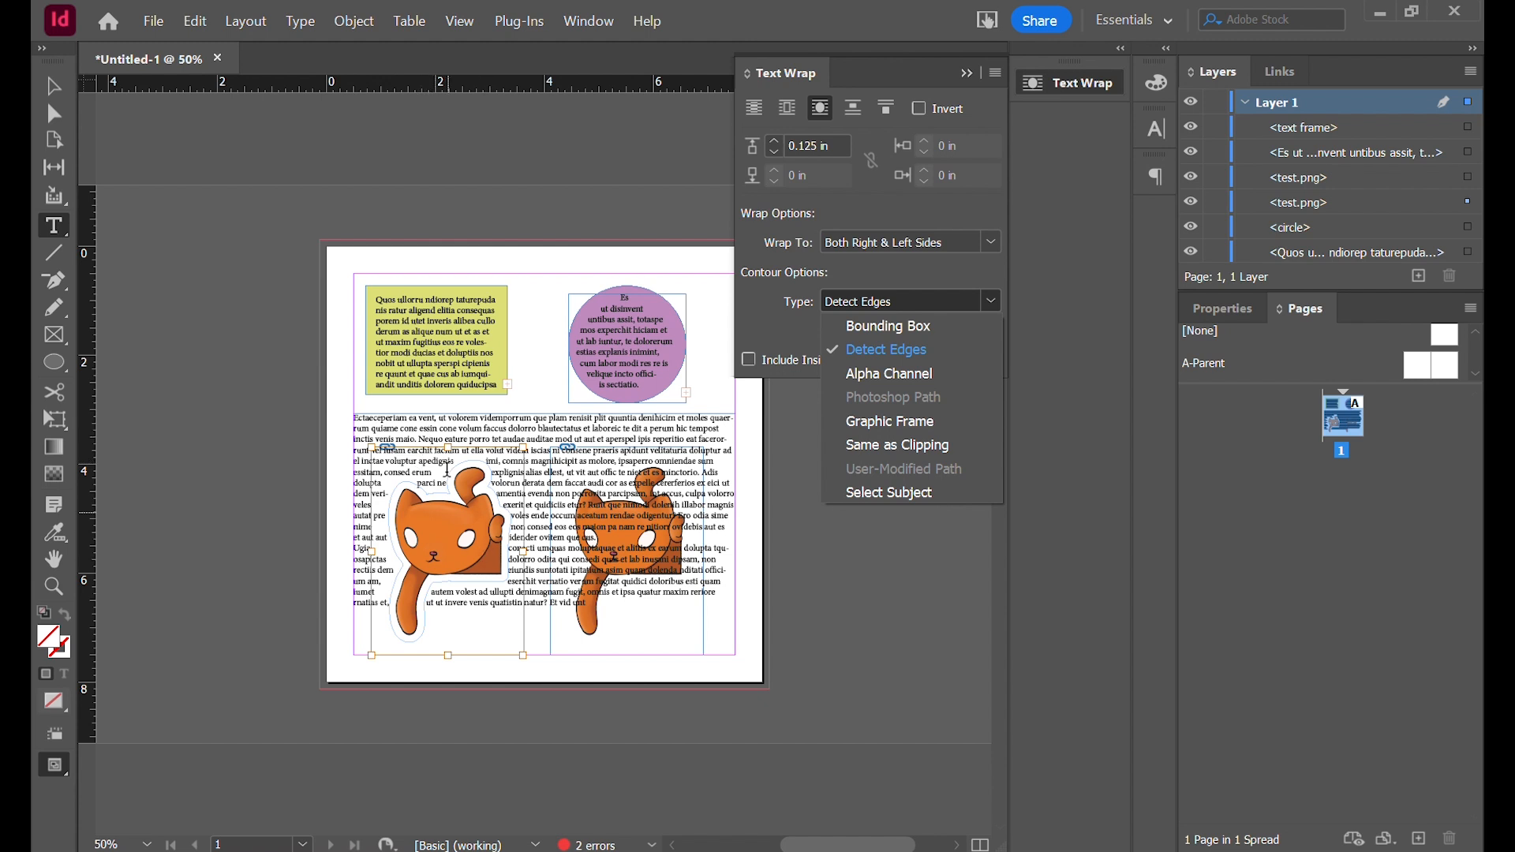
click(923, 387)
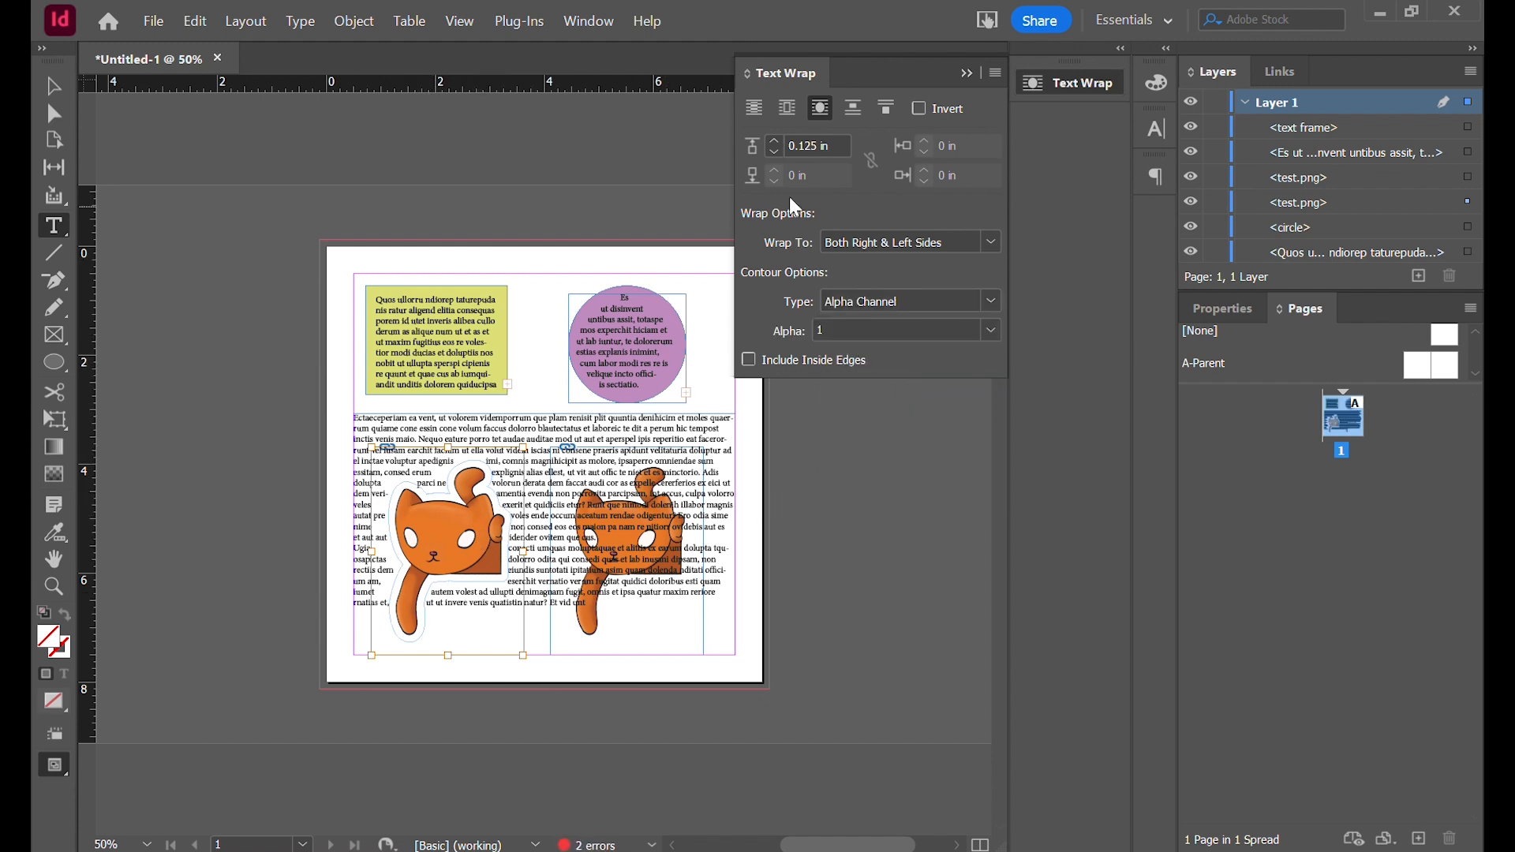
click(774, 153)
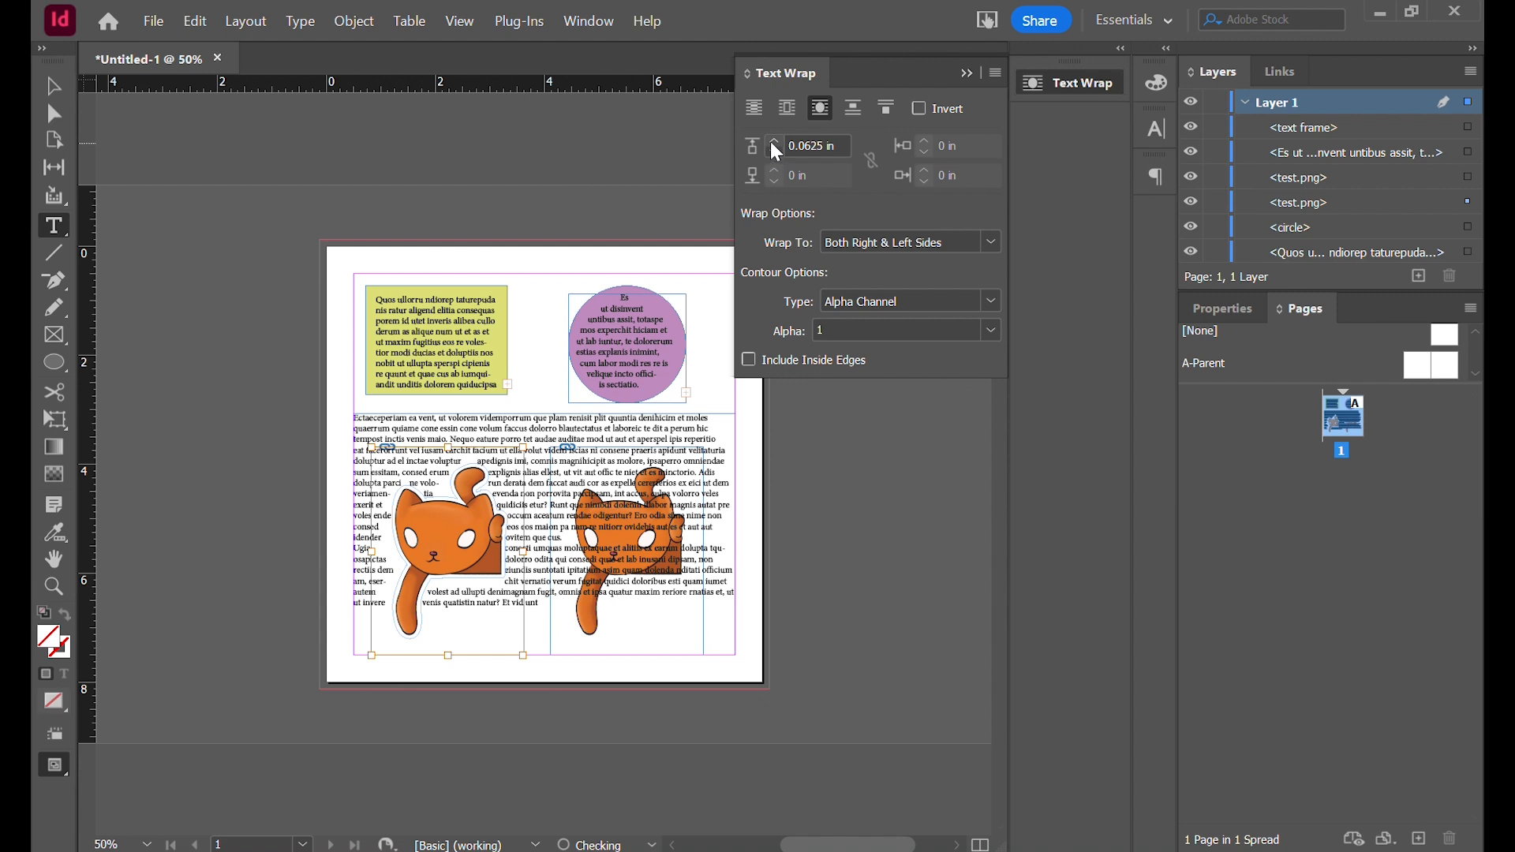
click(773, 143)
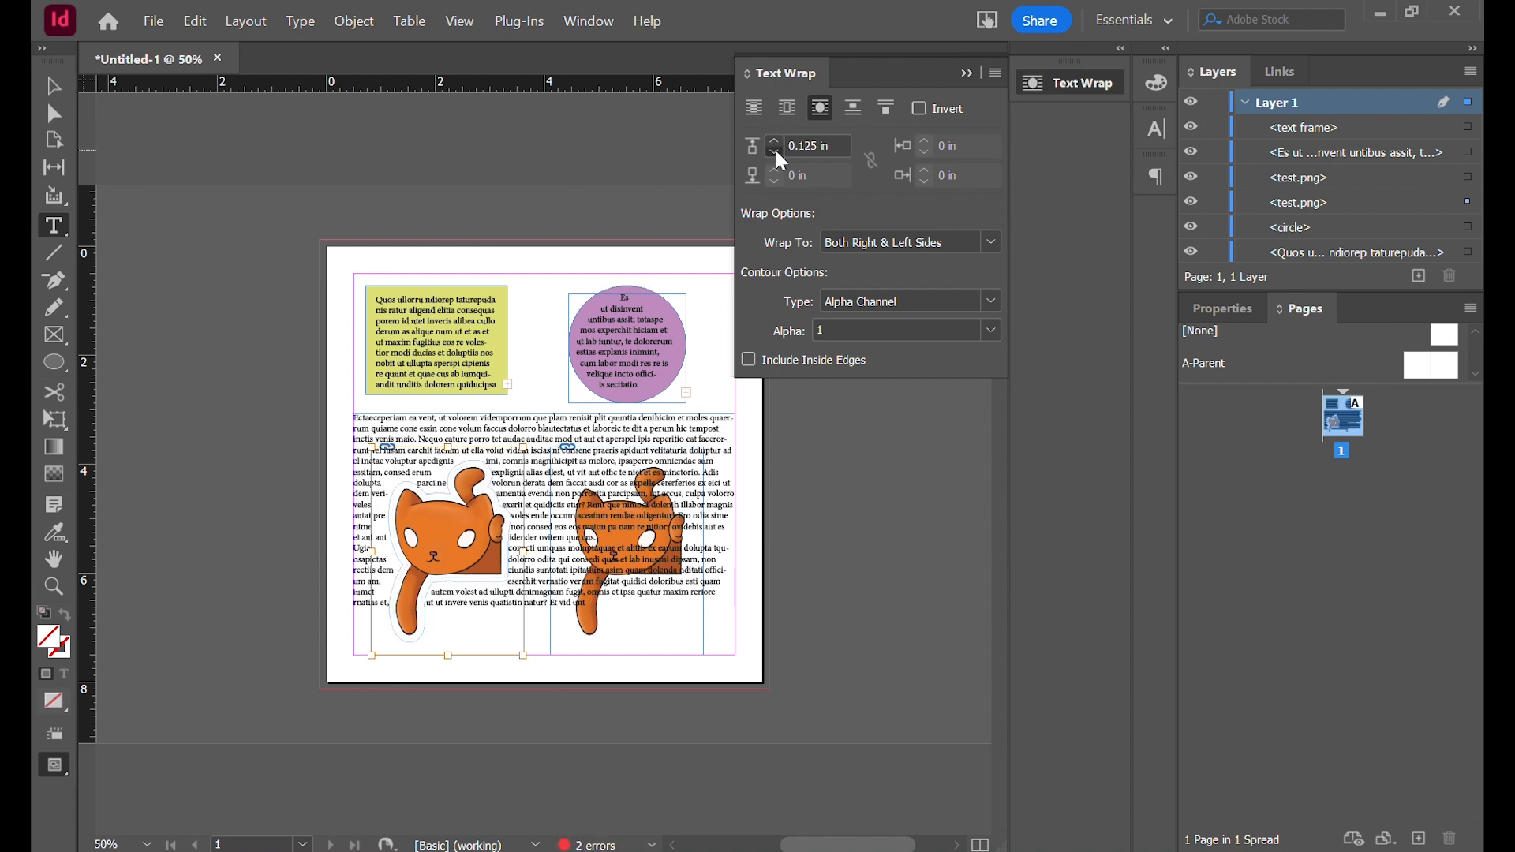
click(775, 152)
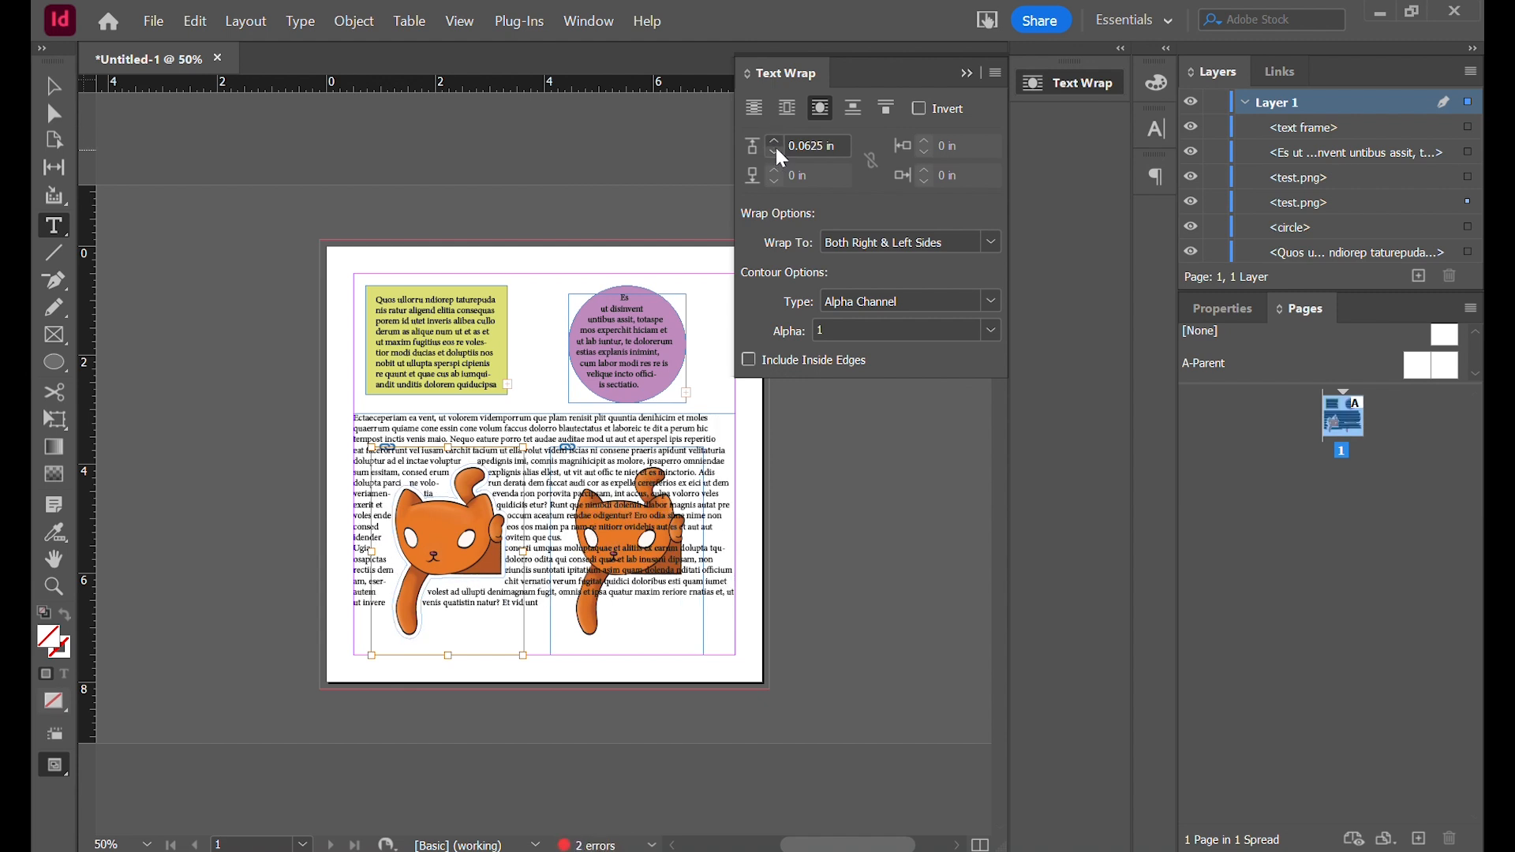
click(774, 144)
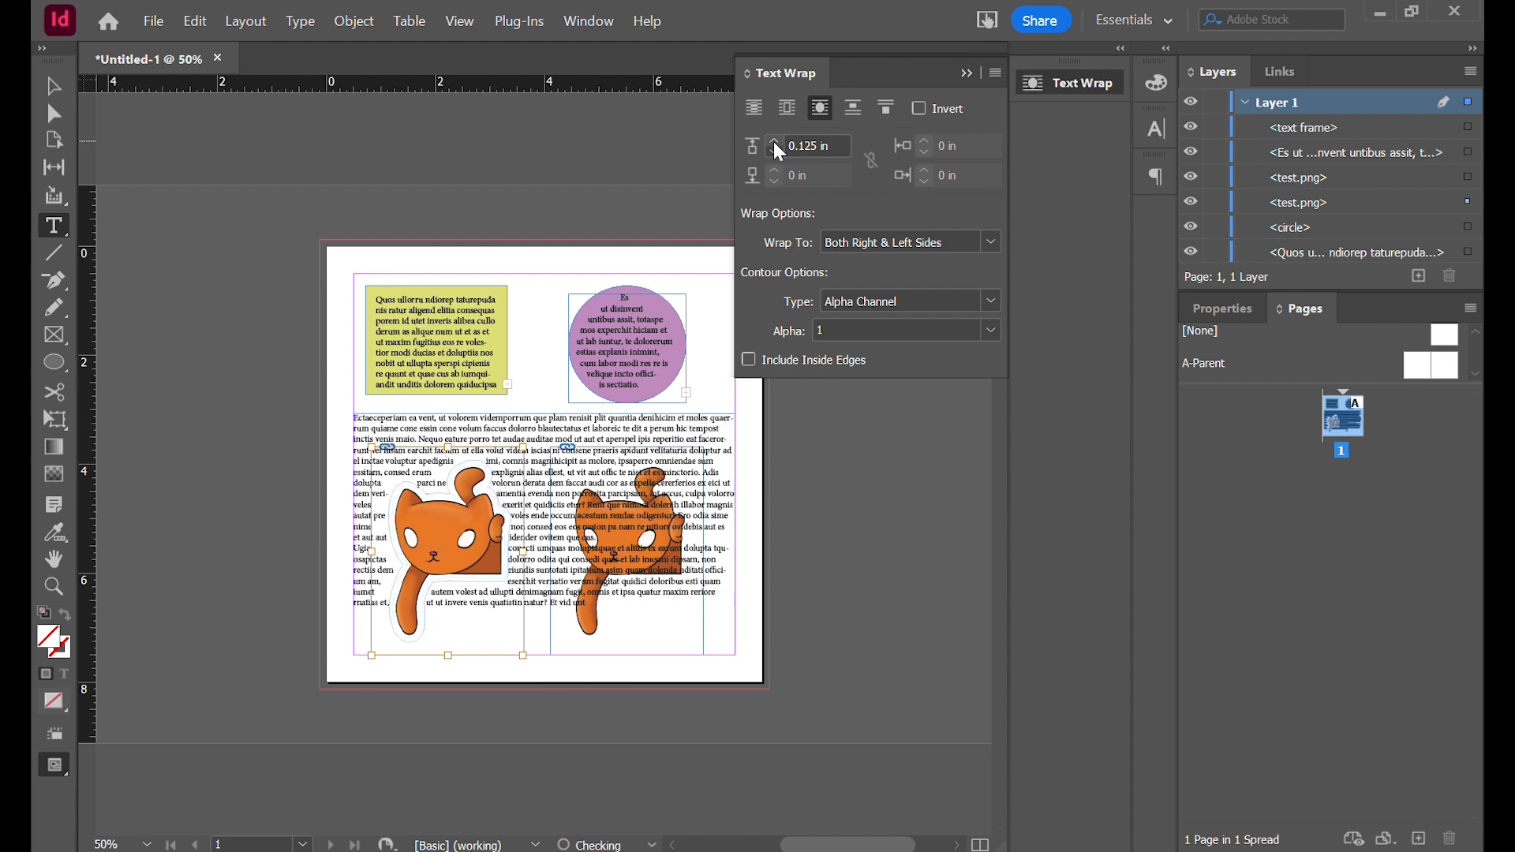
click(775, 154)
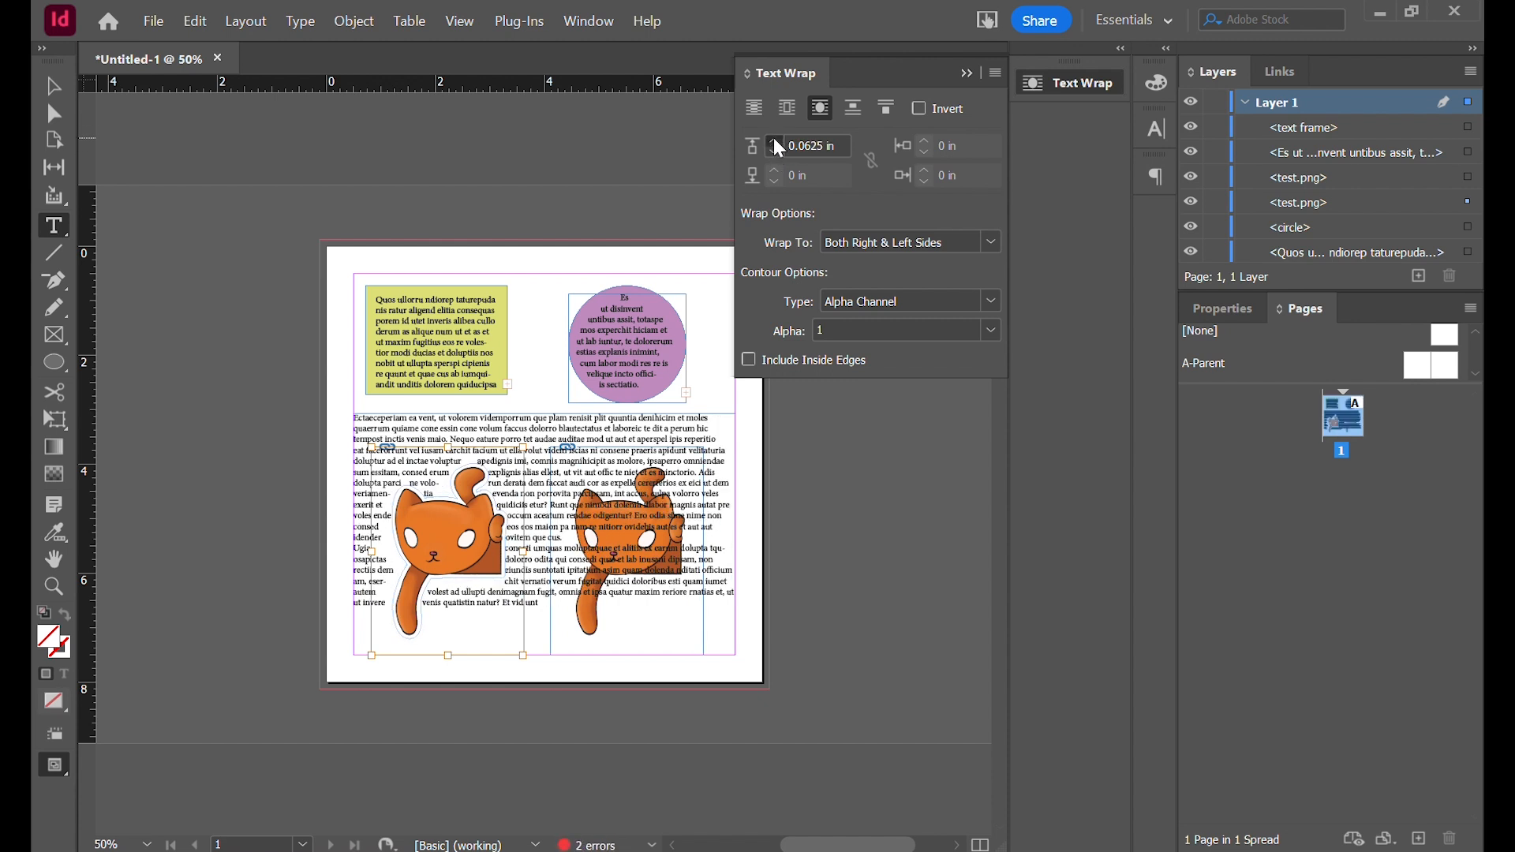
click(774, 139)
click(774, 150)
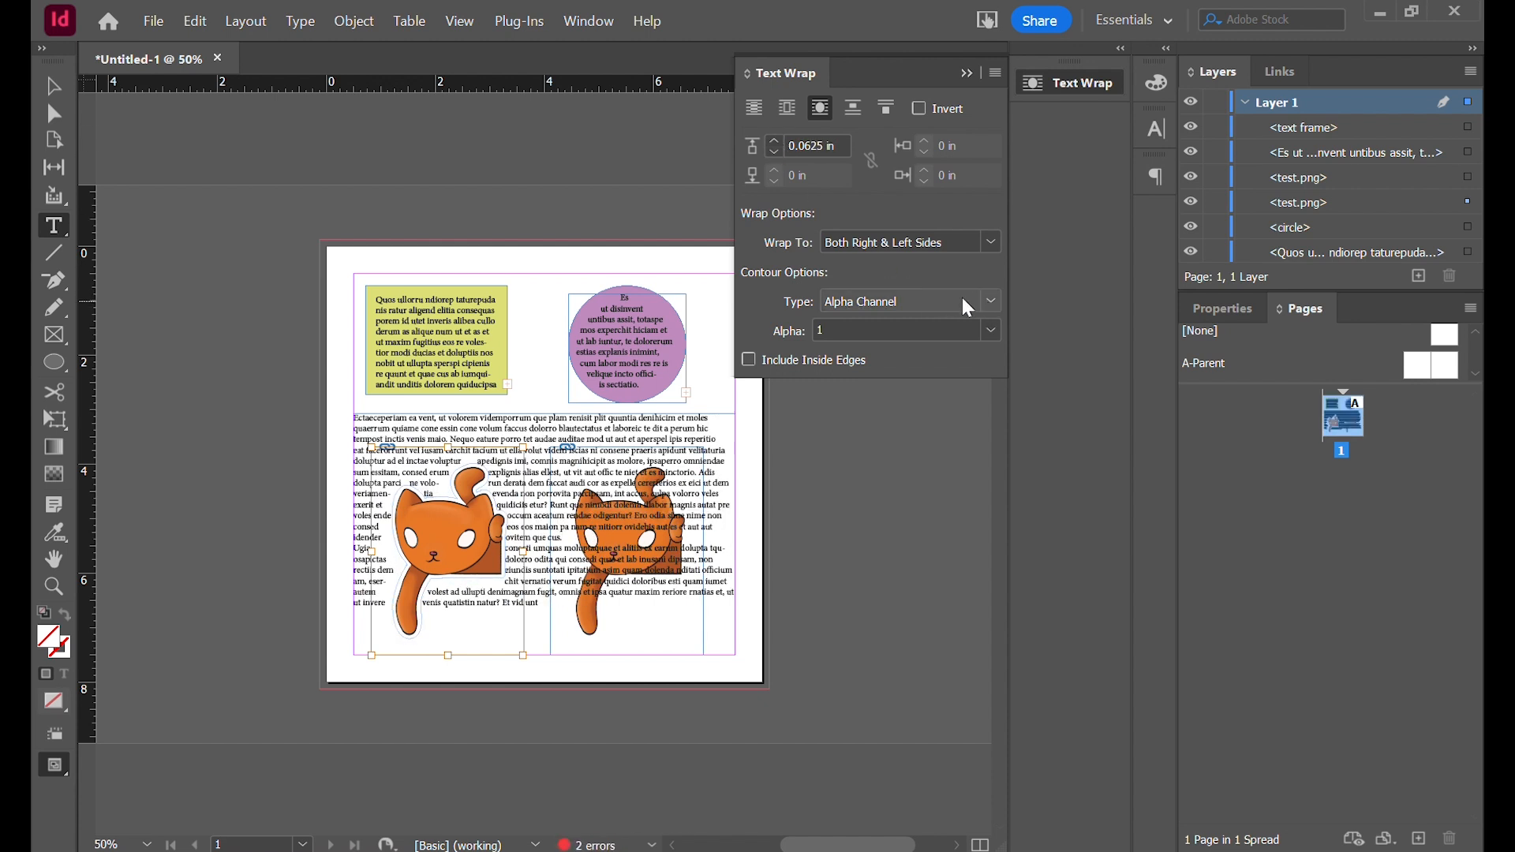
click(774, 138)
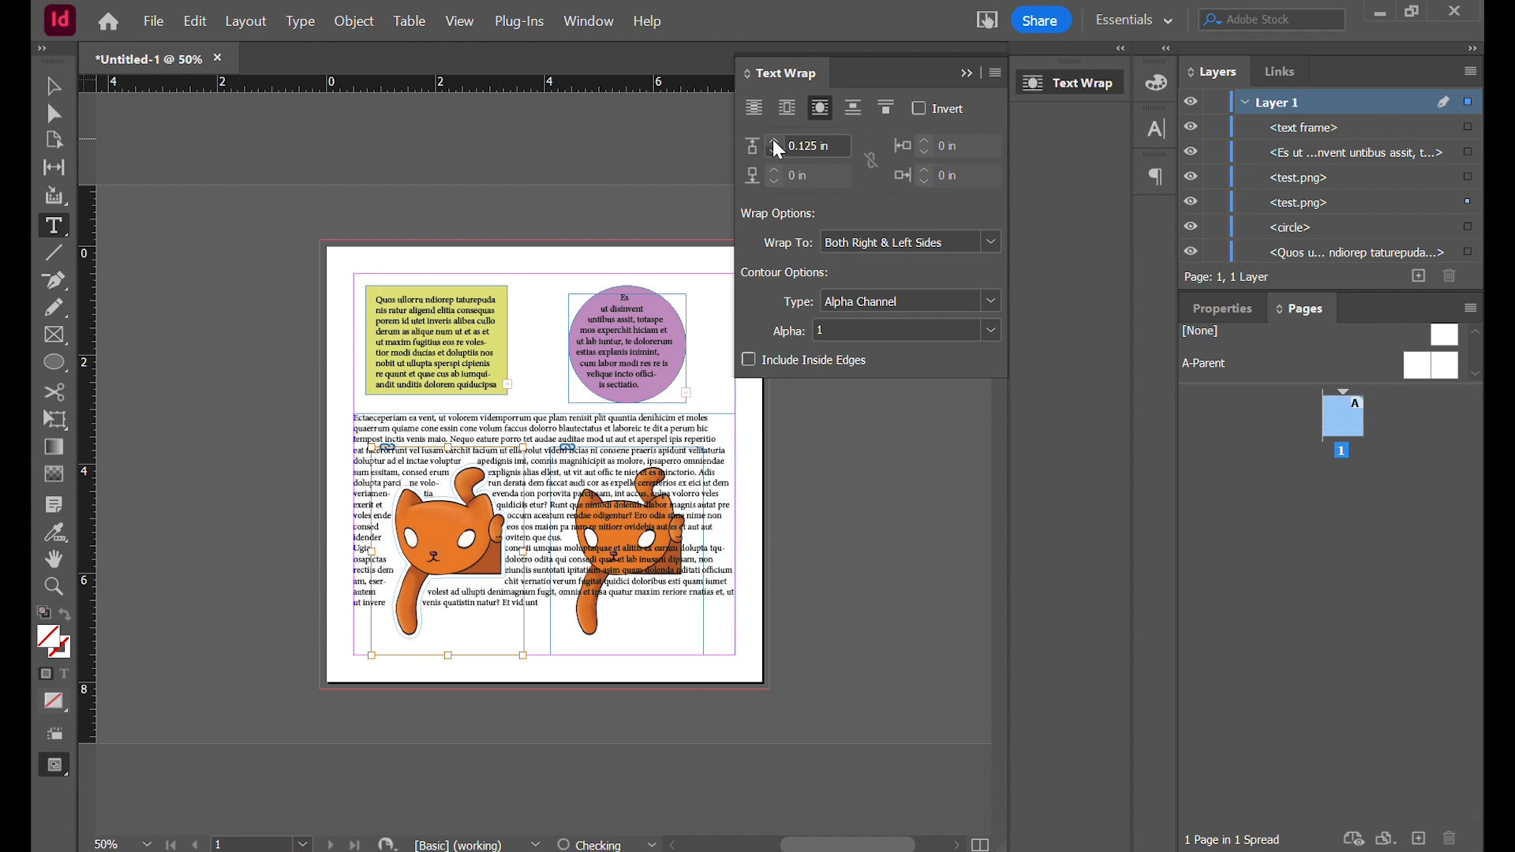
click(773, 139)
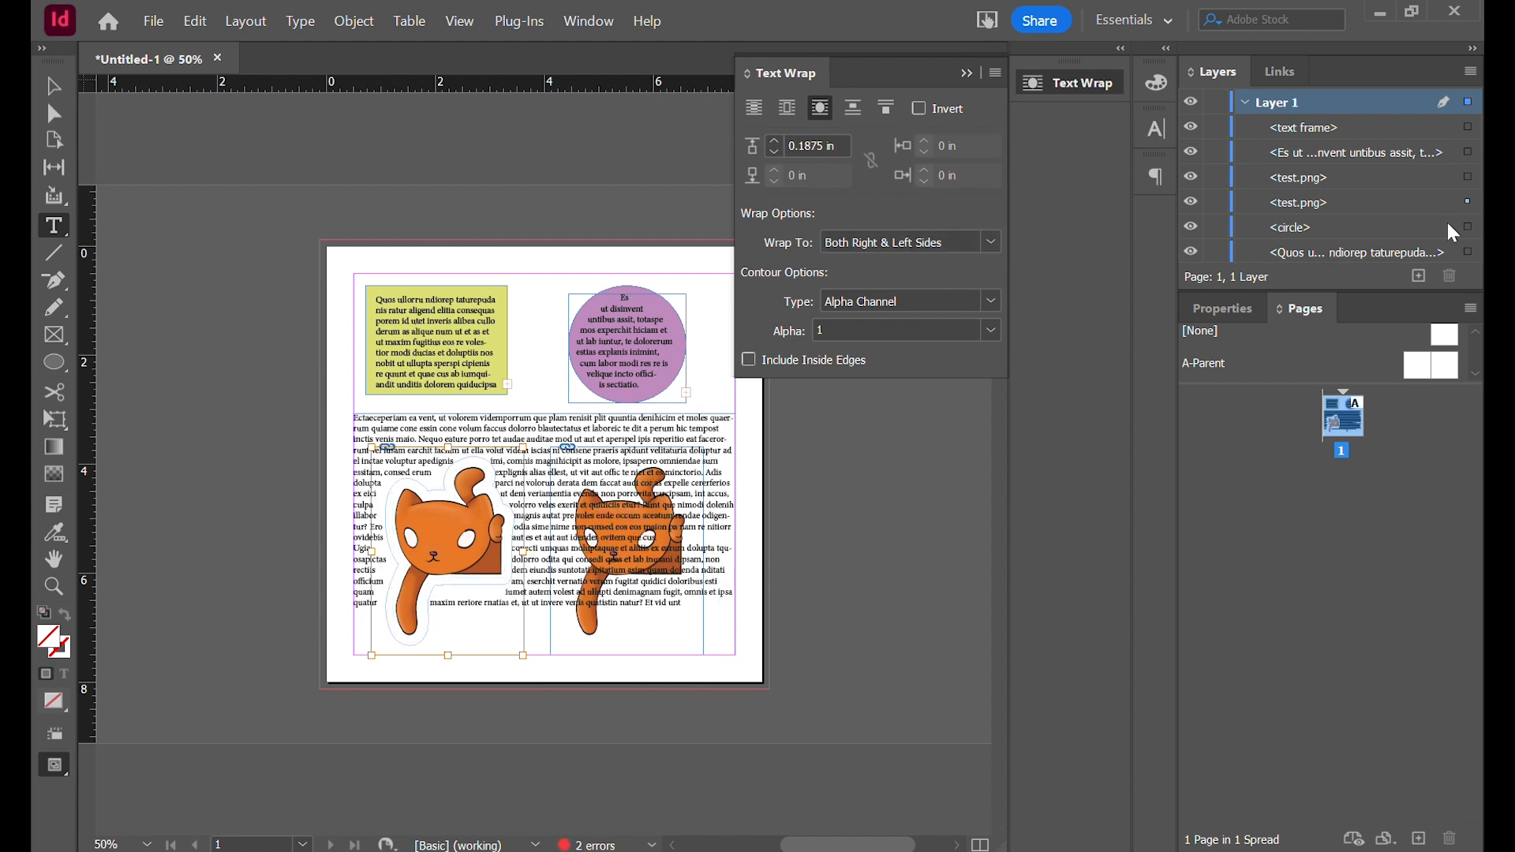
Wrap text around the right cat image's object shape using the Select Subject contour type
click(1468, 178)
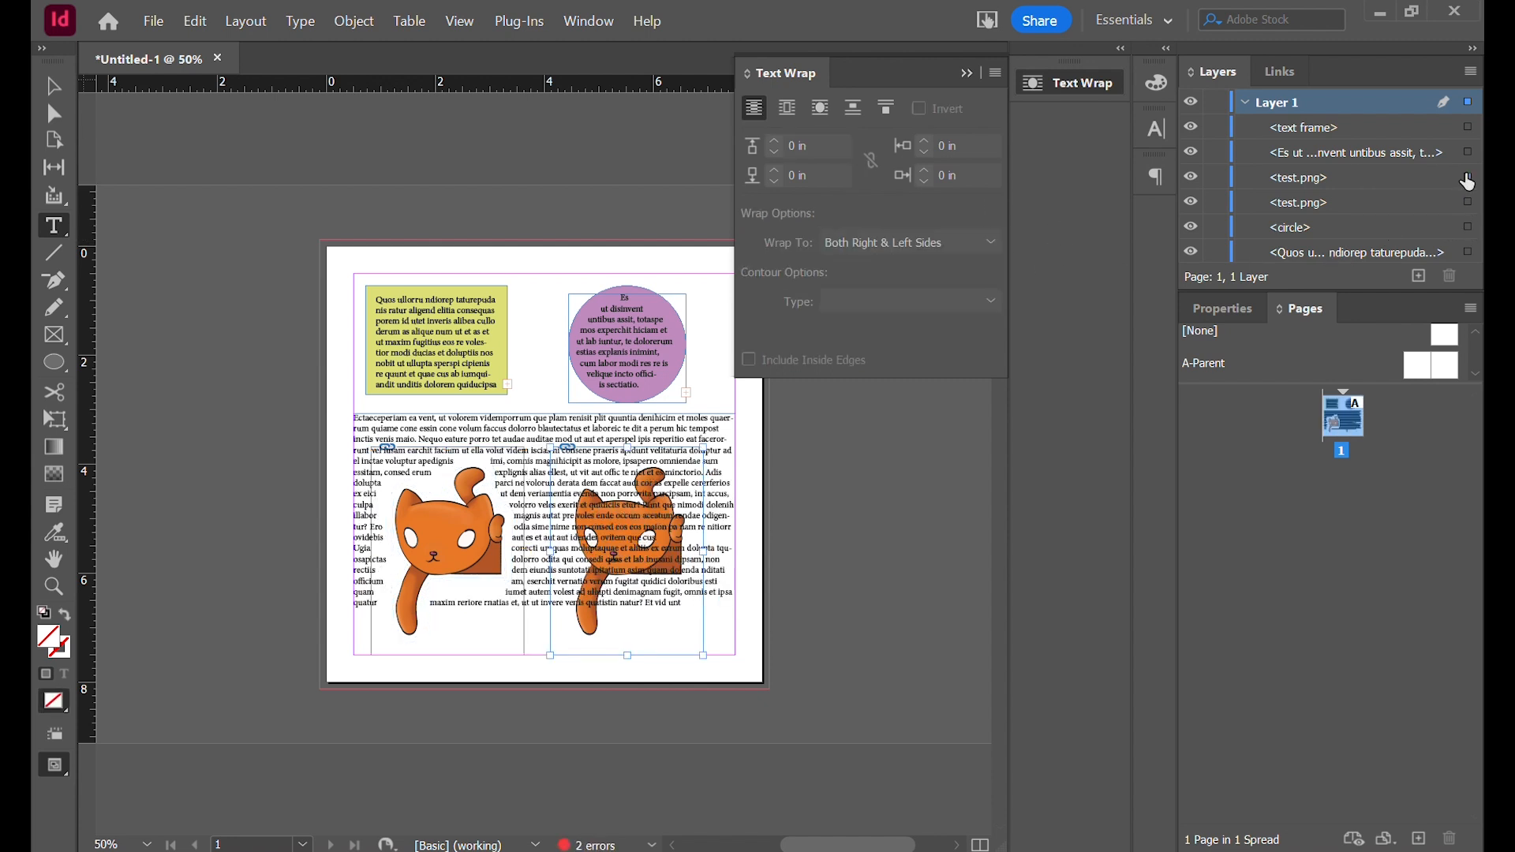
click(821, 107)
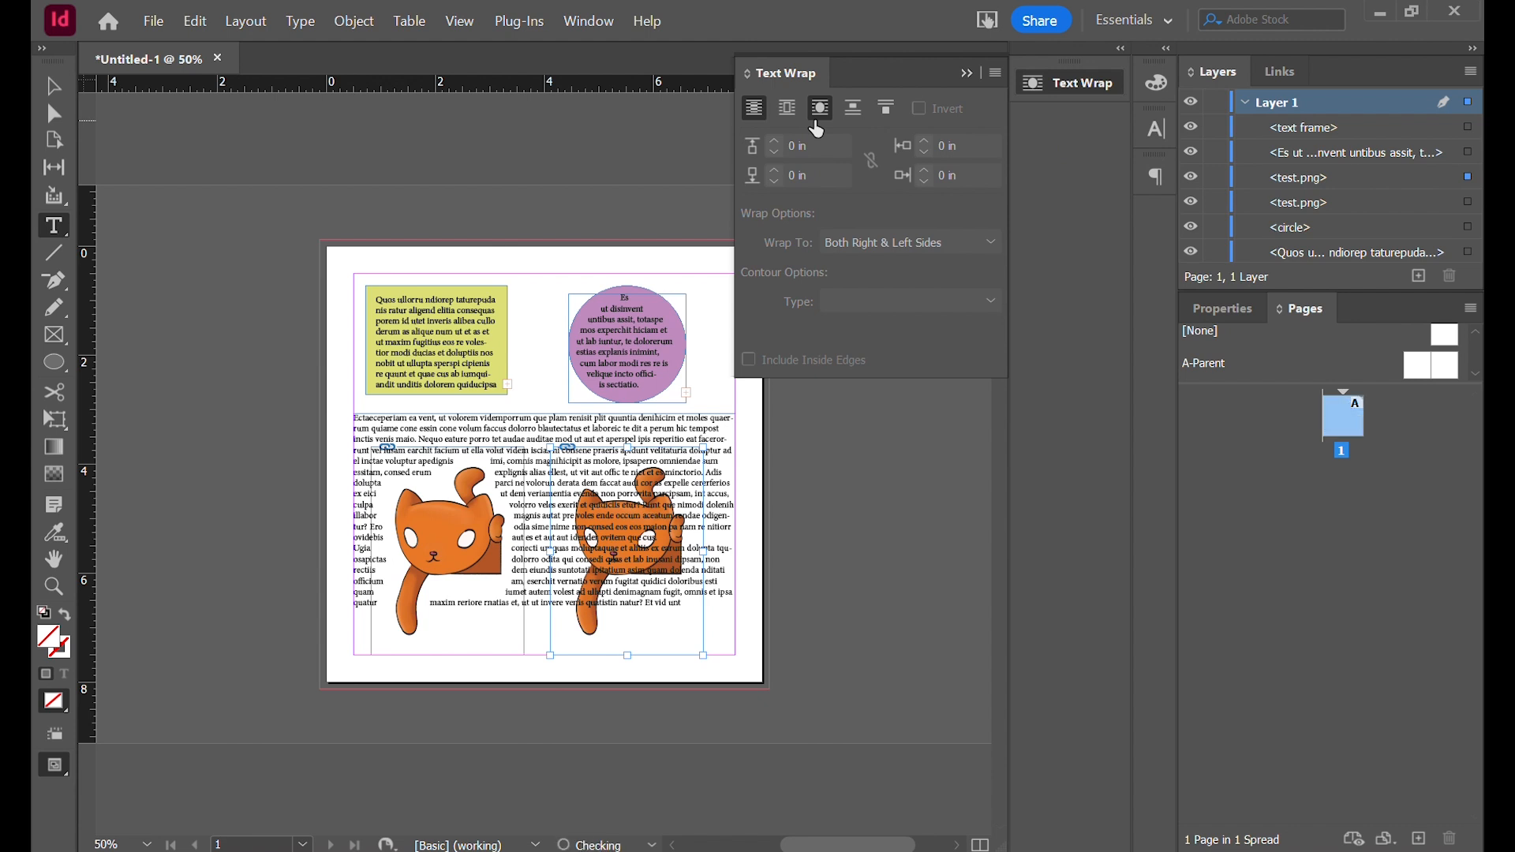
click(989, 302)
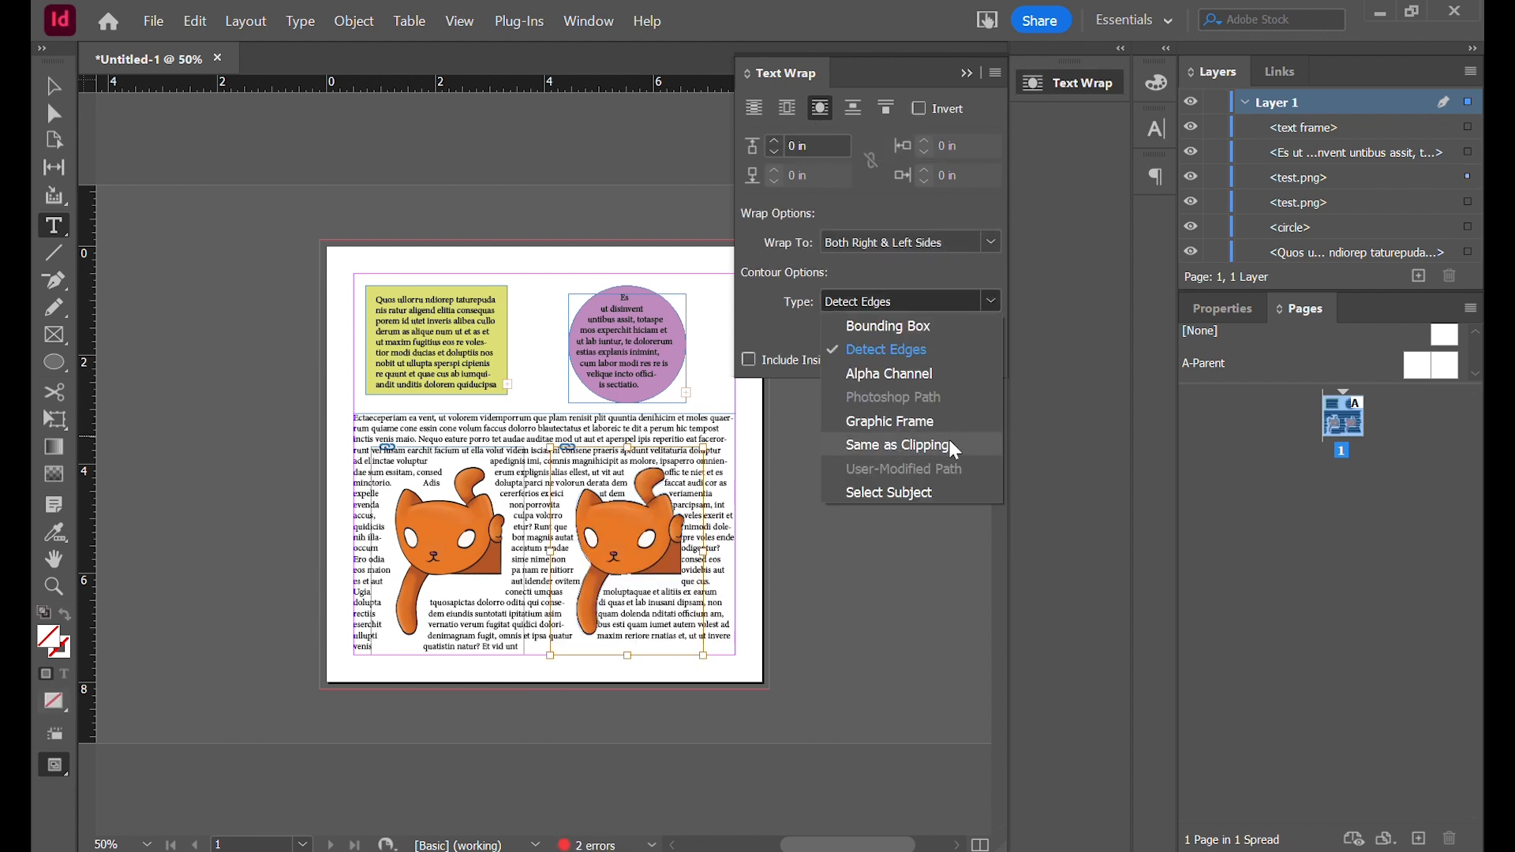
click(938, 489)
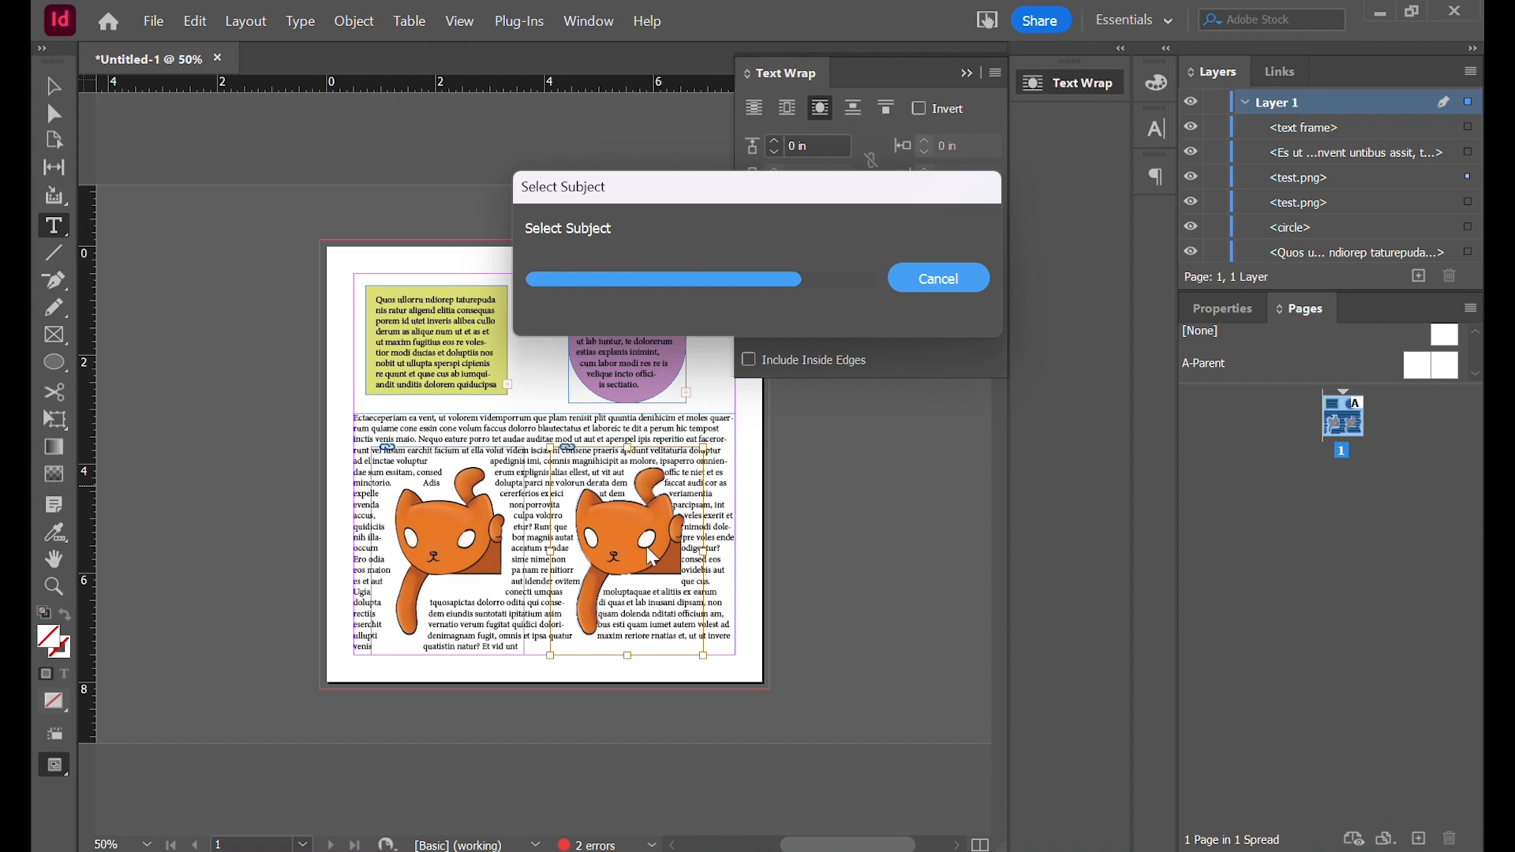
Reshape the right cat image's text wrap path by pulling its lower-right anchor points and curves outward from the cat
key(ctrl+equal)
key(ctrl+equal)
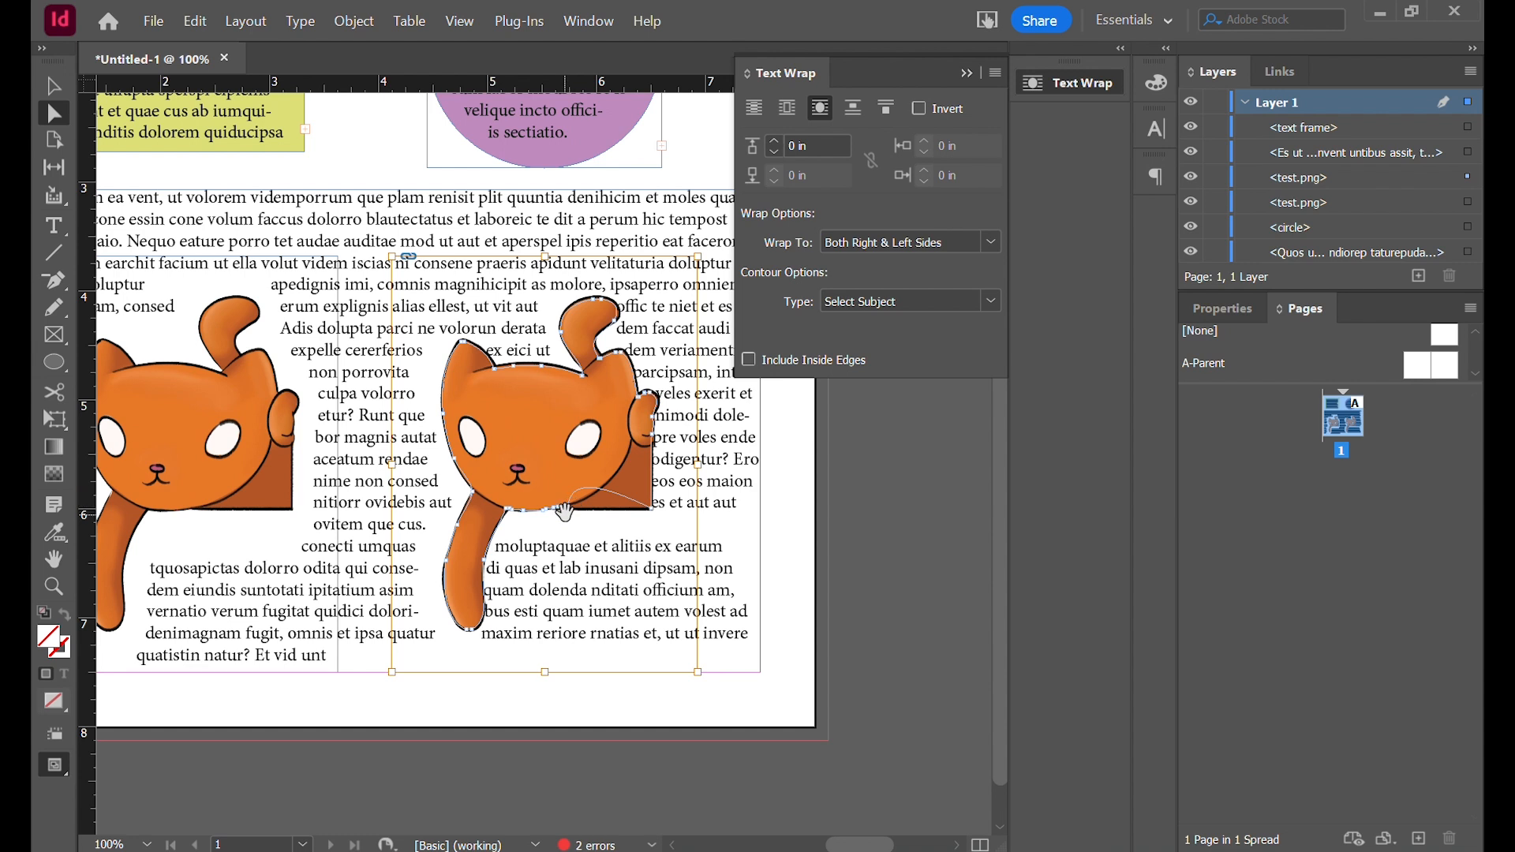
drag(583, 499, 679, 521)
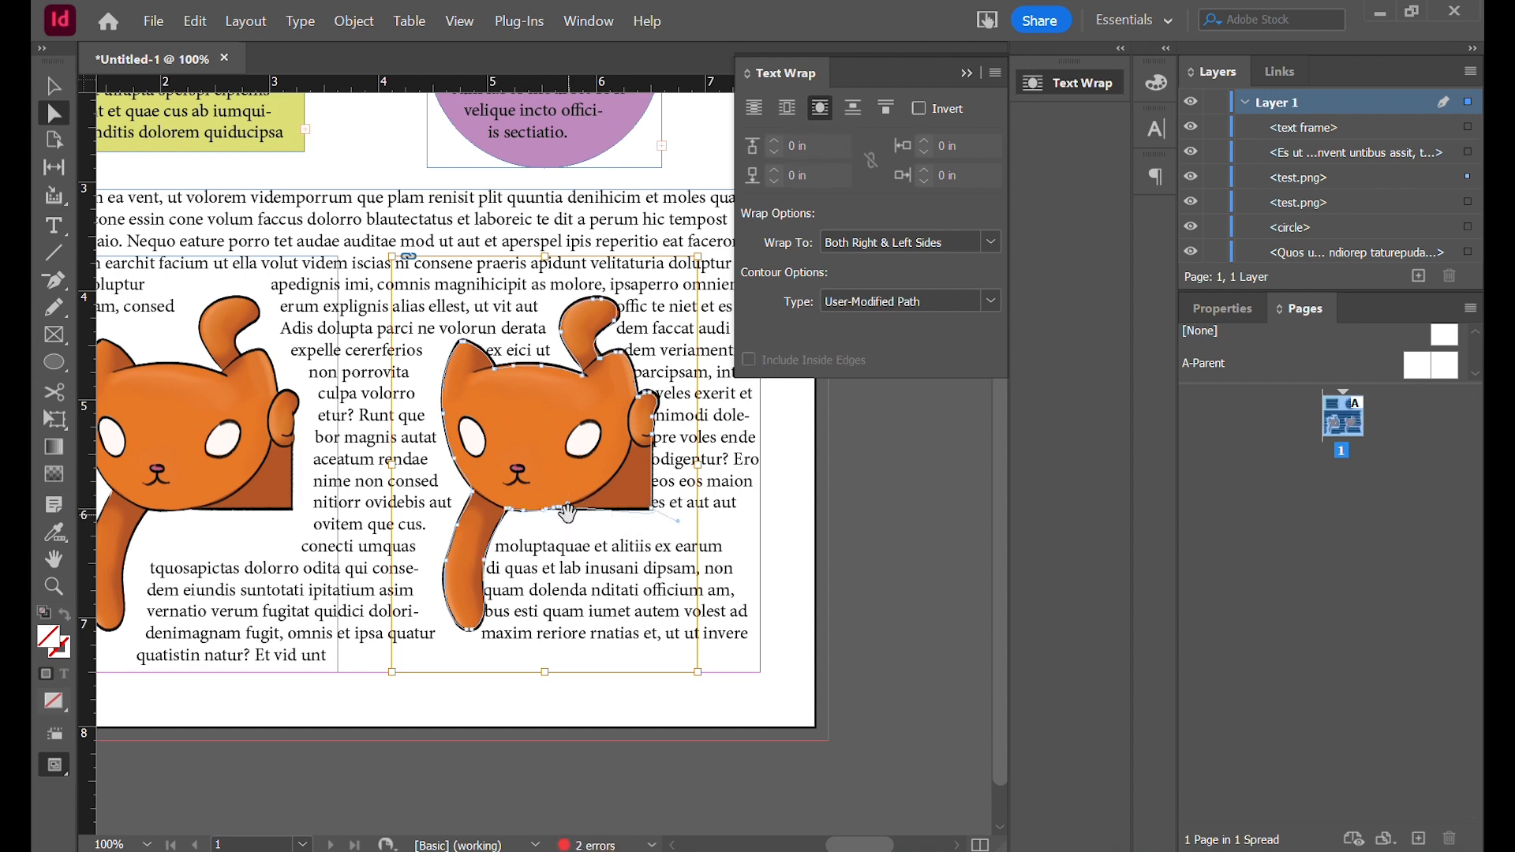
drag(566, 509, 648, 605)
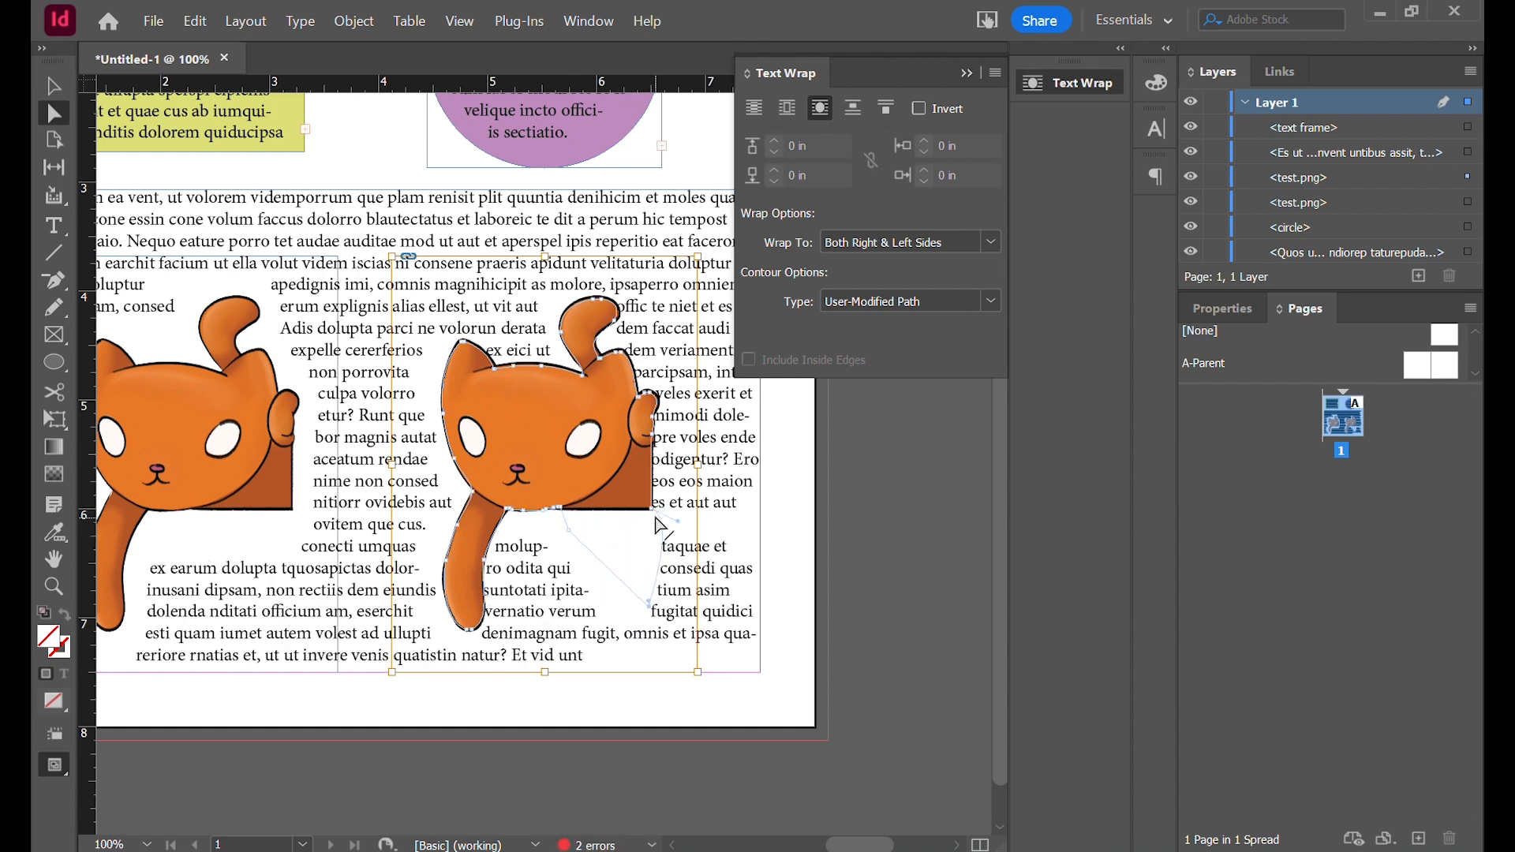
drag(657, 524, 712, 512)
drag(653, 438, 703, 368)
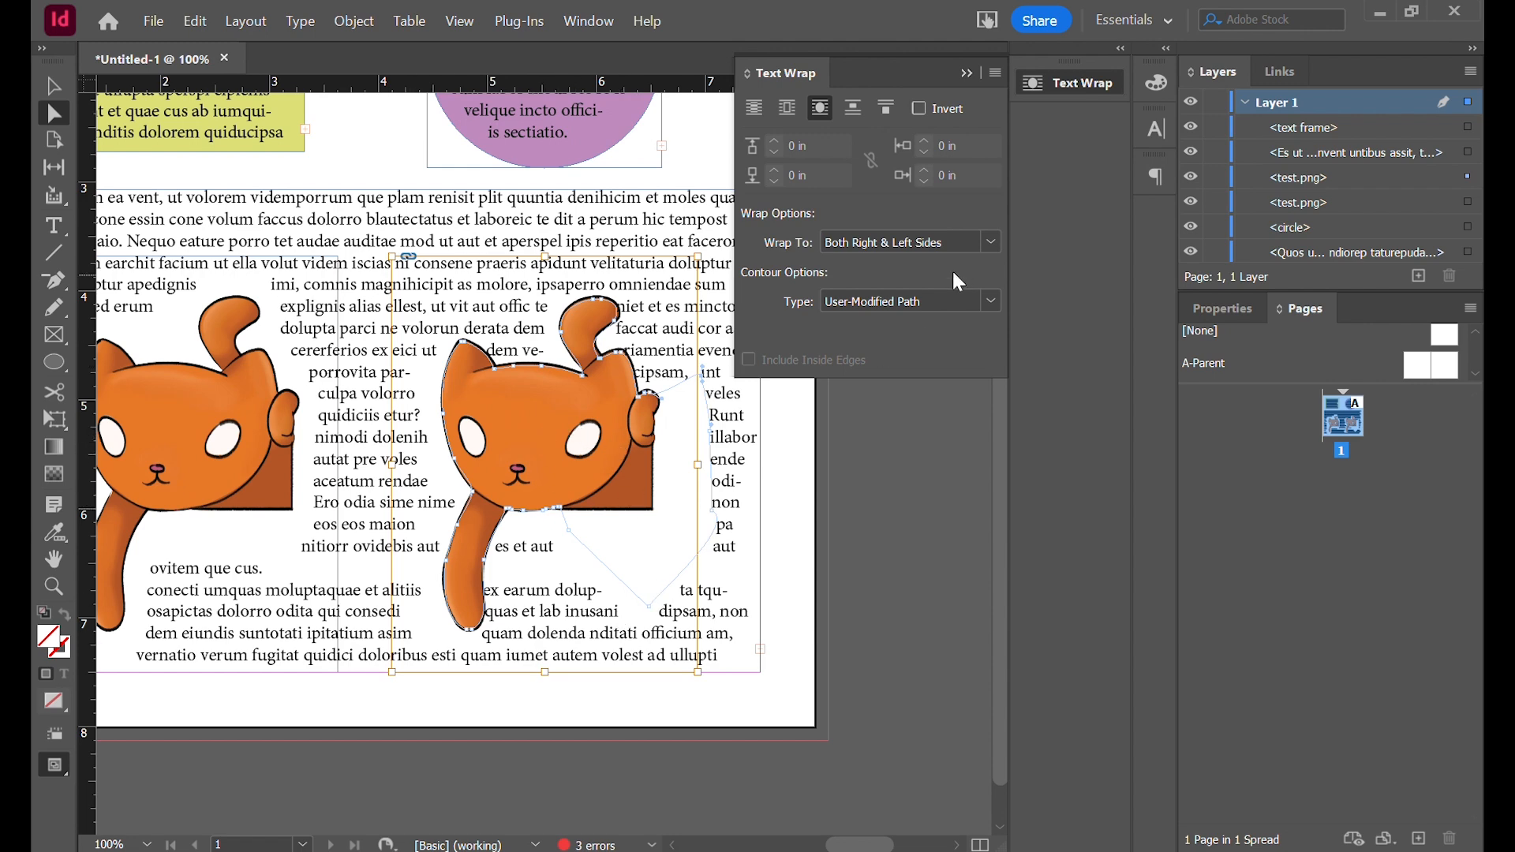
Try inverting the right cat's text wrap, then switch it to wrap around the bounding box without Invert
key(ctrl+minus)
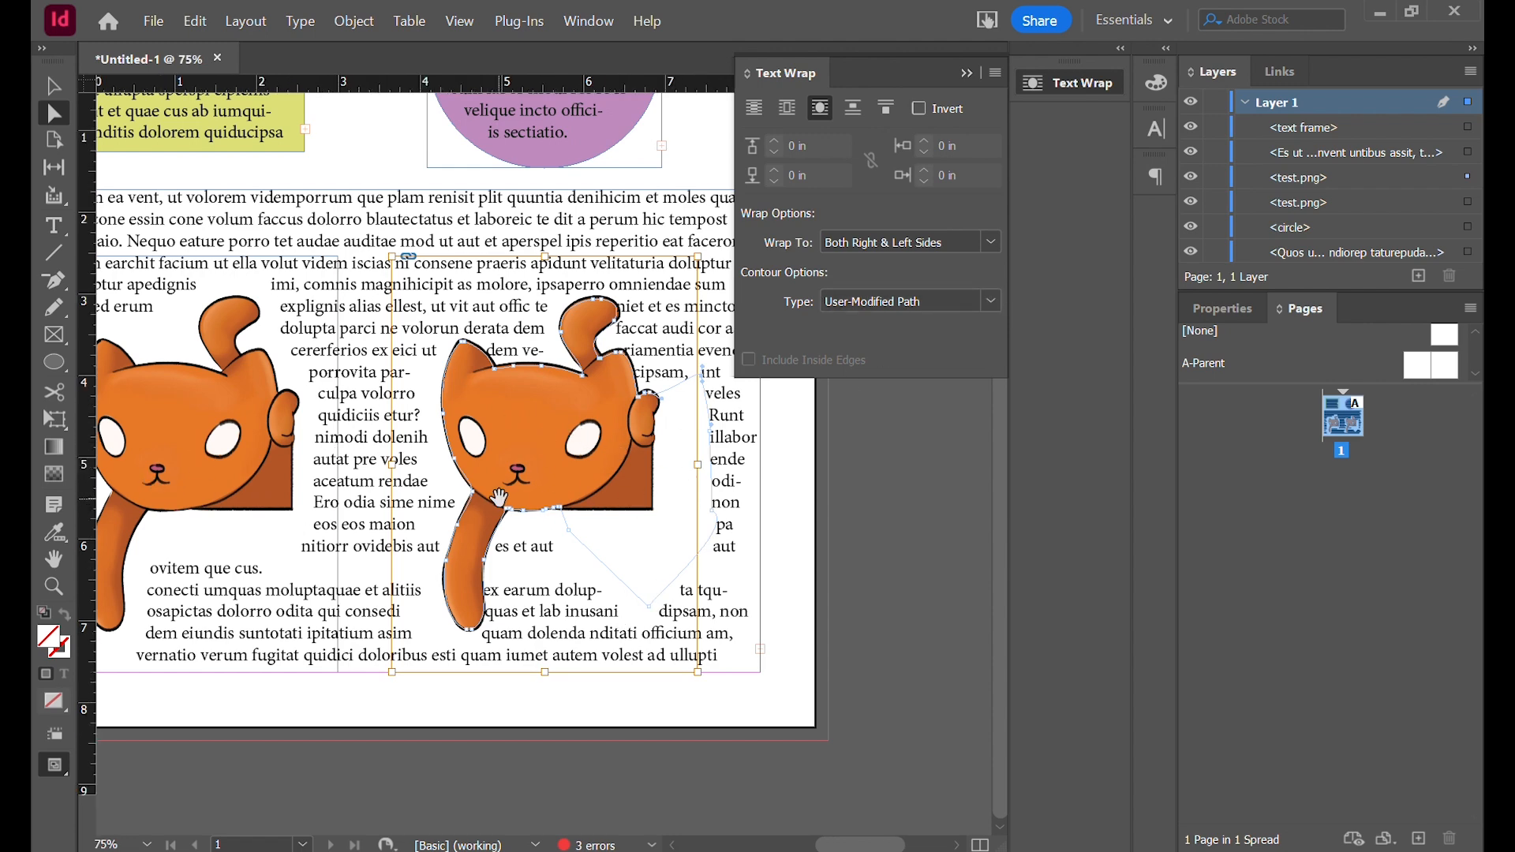
key(ctrl+minus)
key(ctrl+minus)
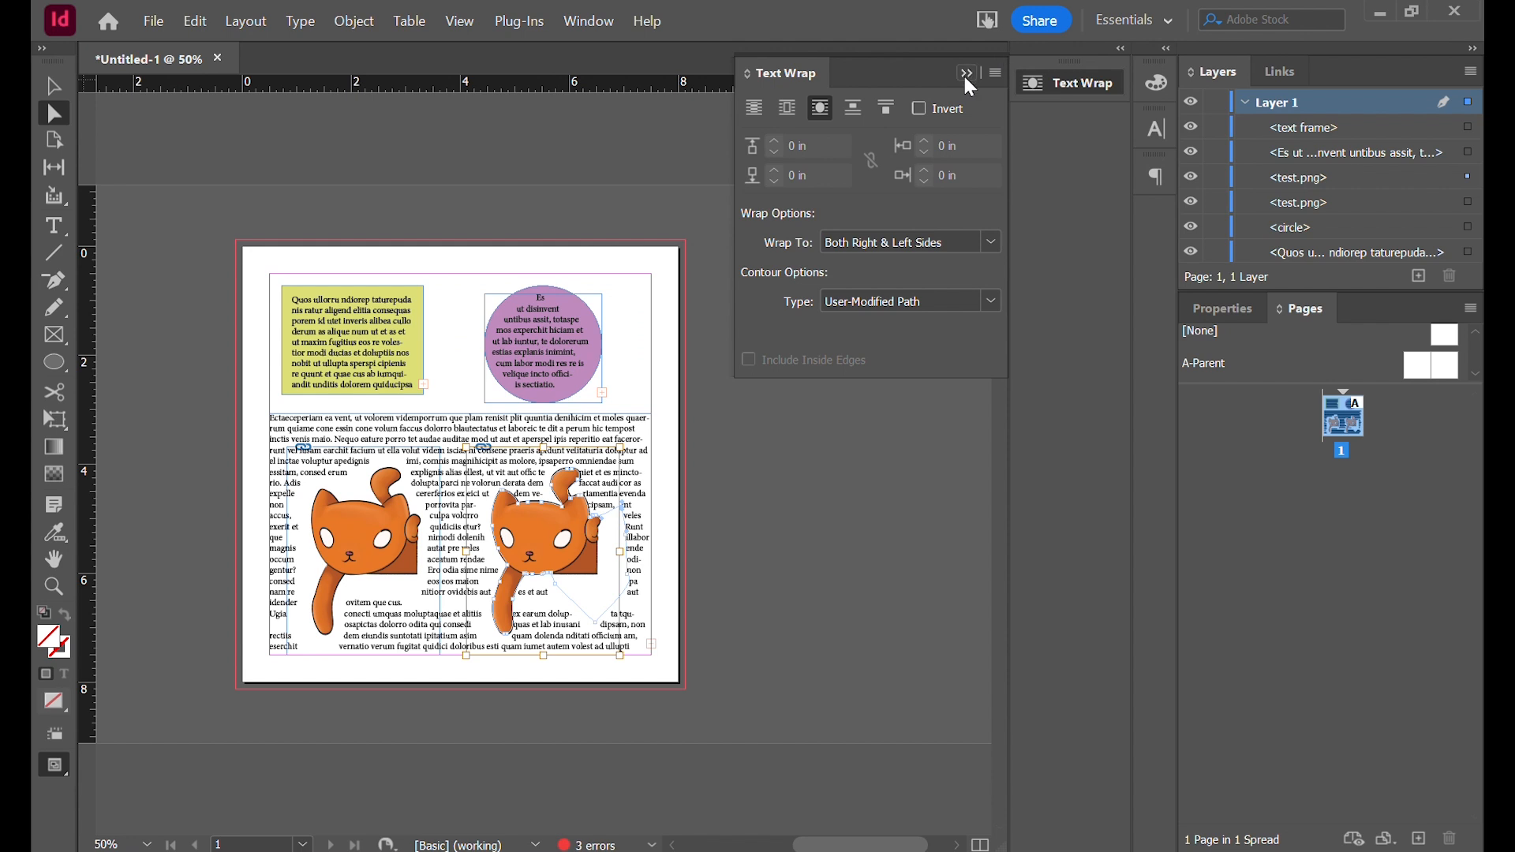
click(920, 109)
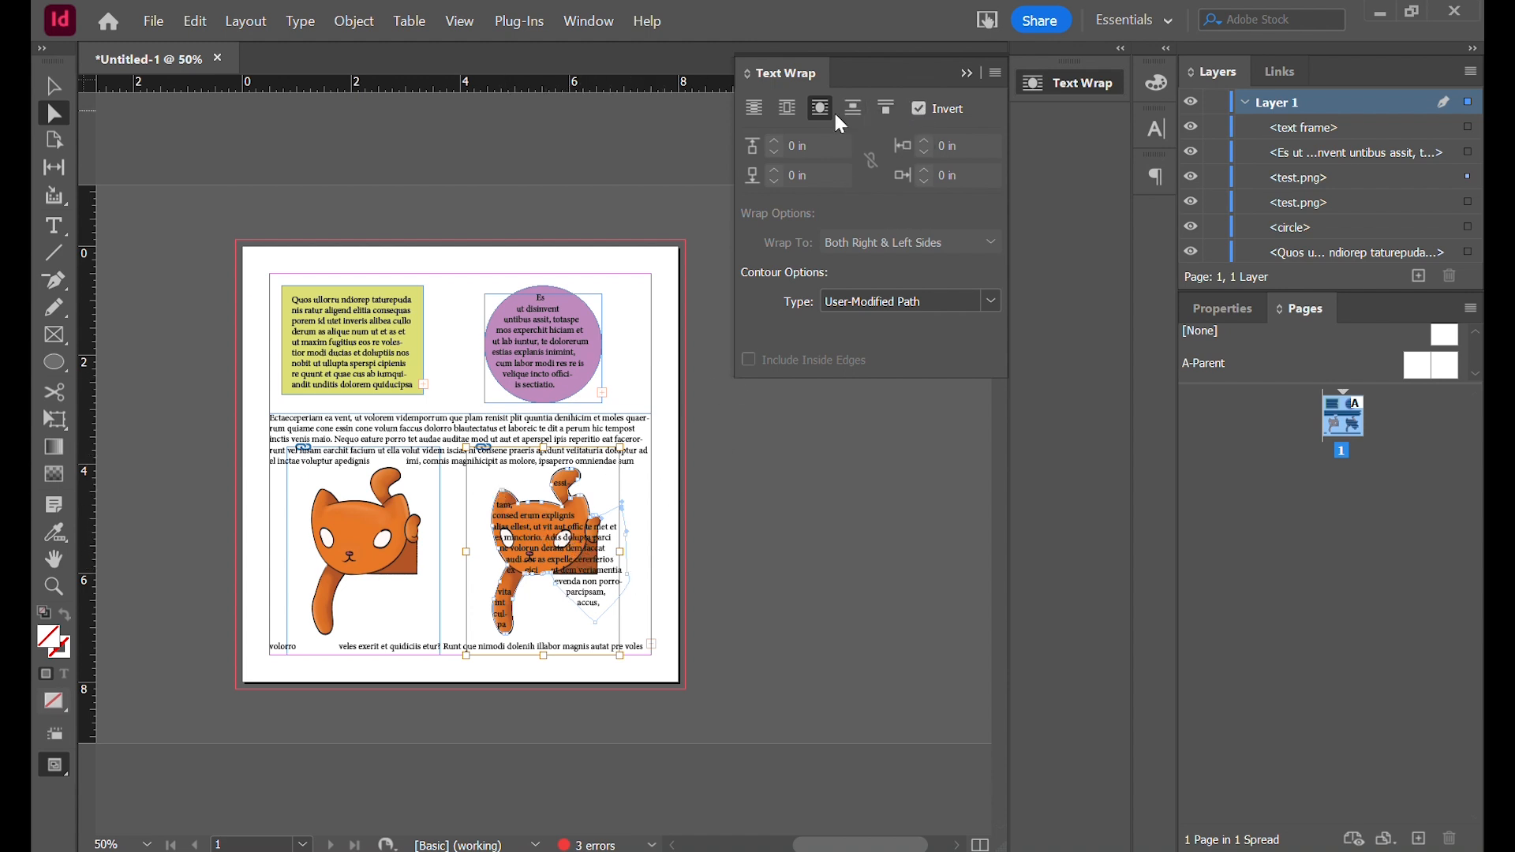
click(783, 111)
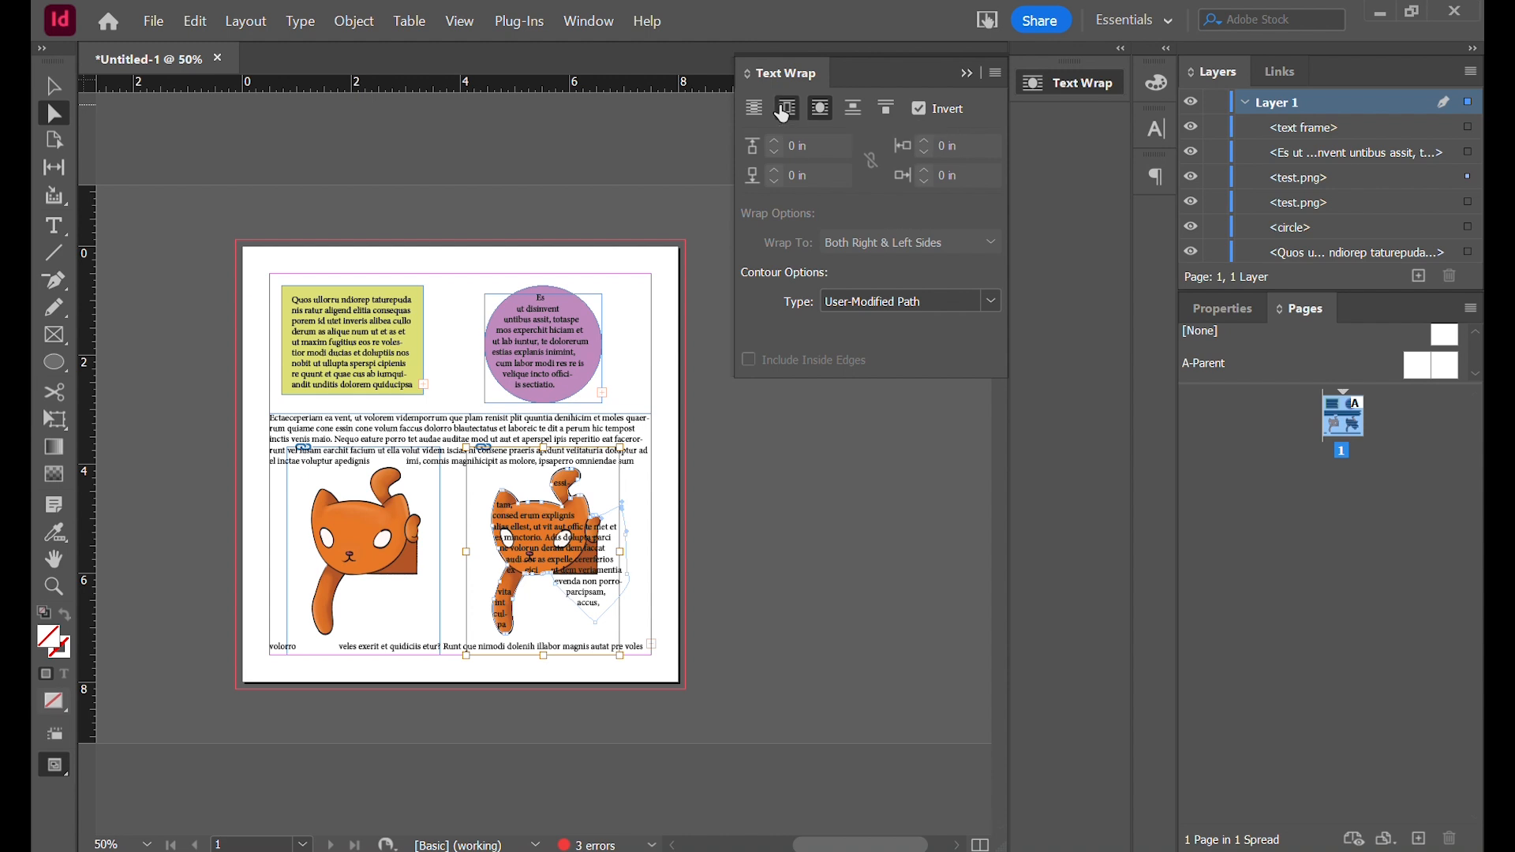
click(924, 107)
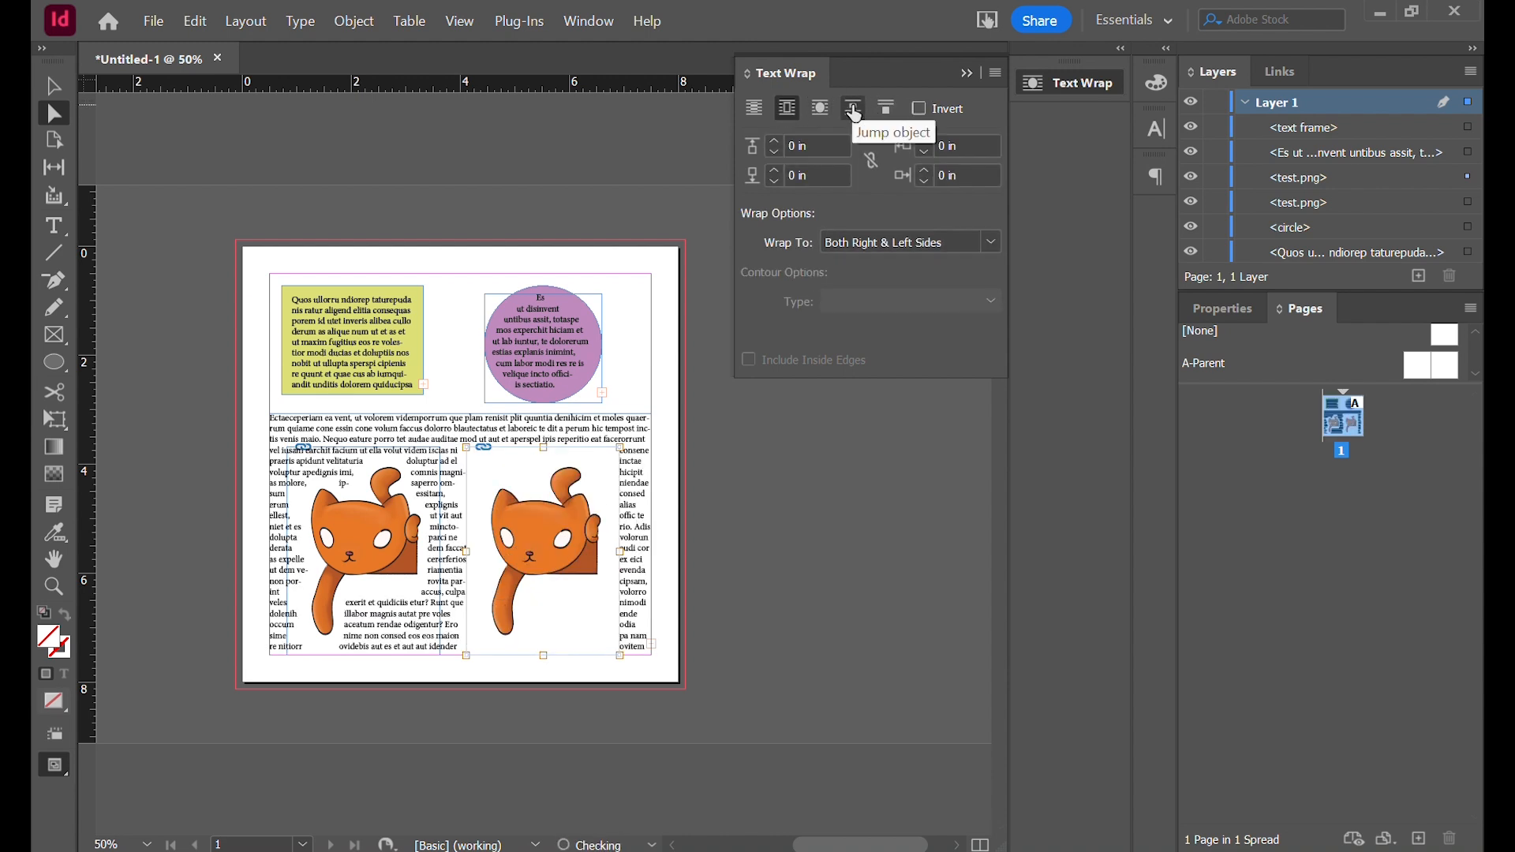
Set the right cat image's text wrap to Jump Object and scale the image down to about two-thirds around its center
click(854, 113)
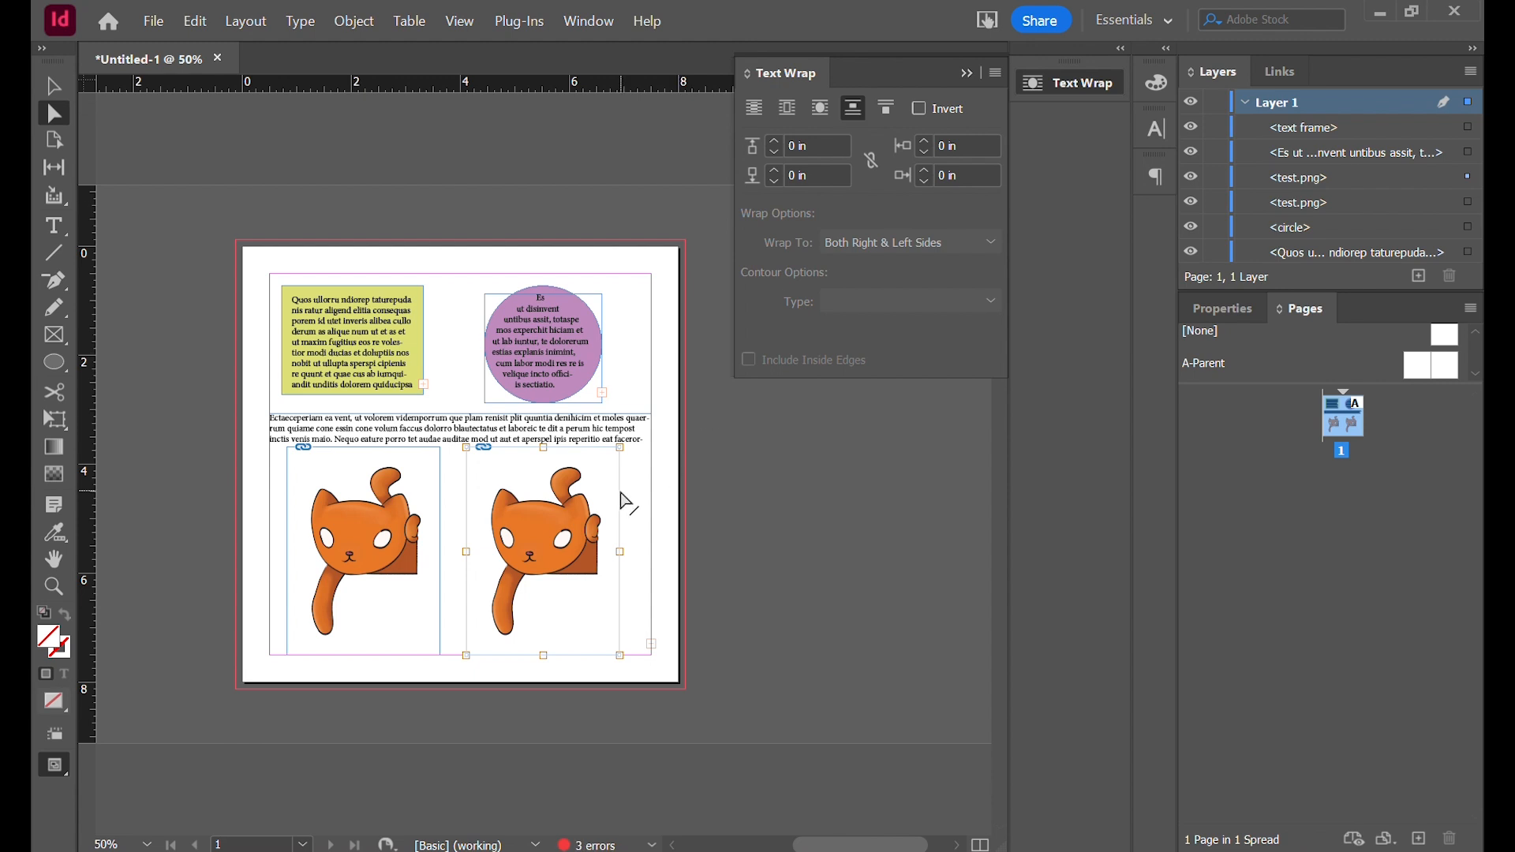
shift+click(553, 567)
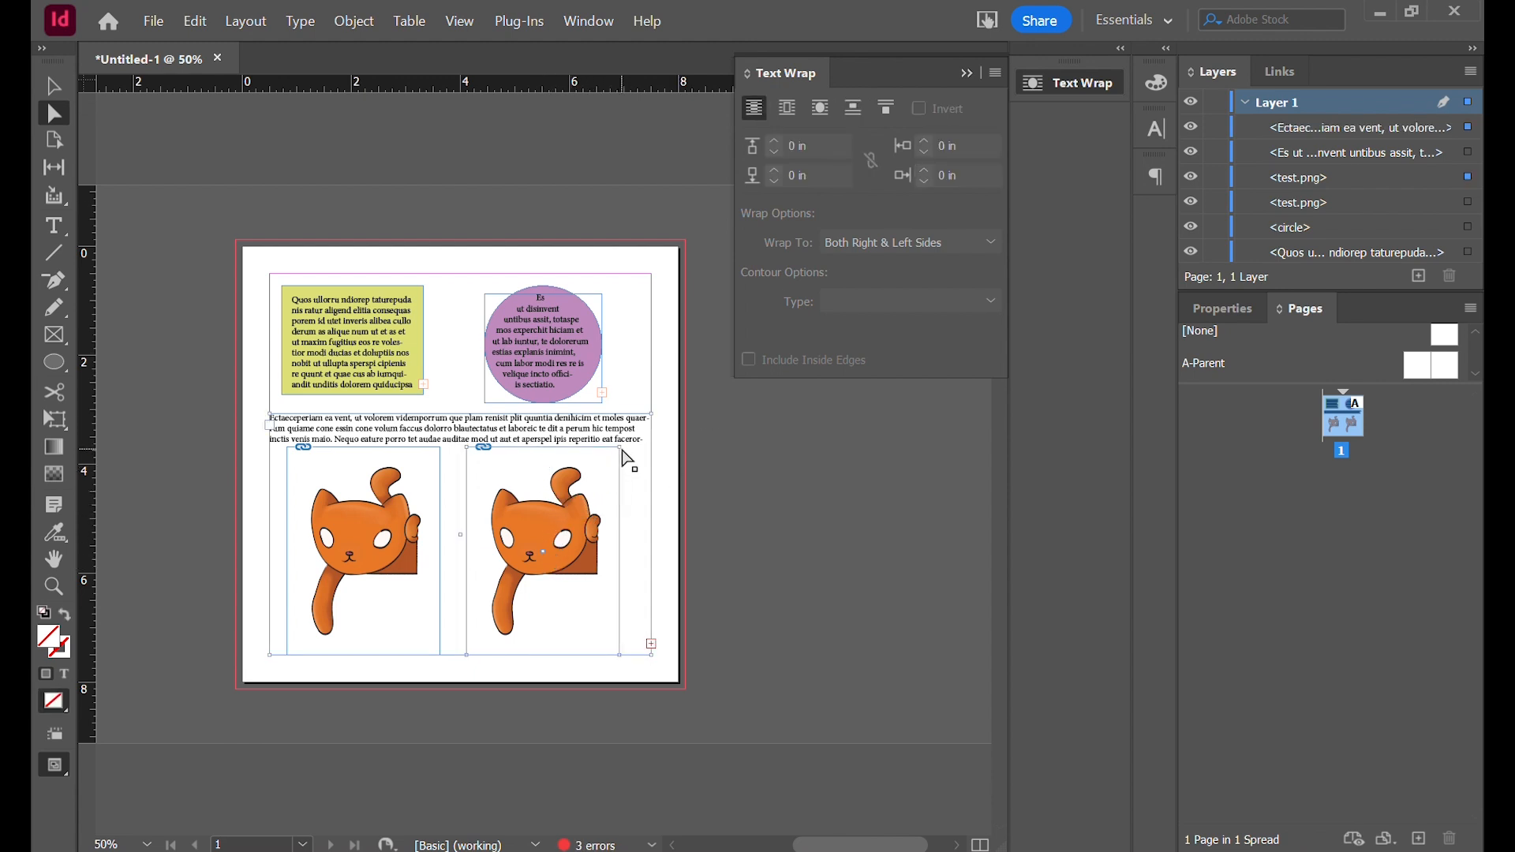
key(v)
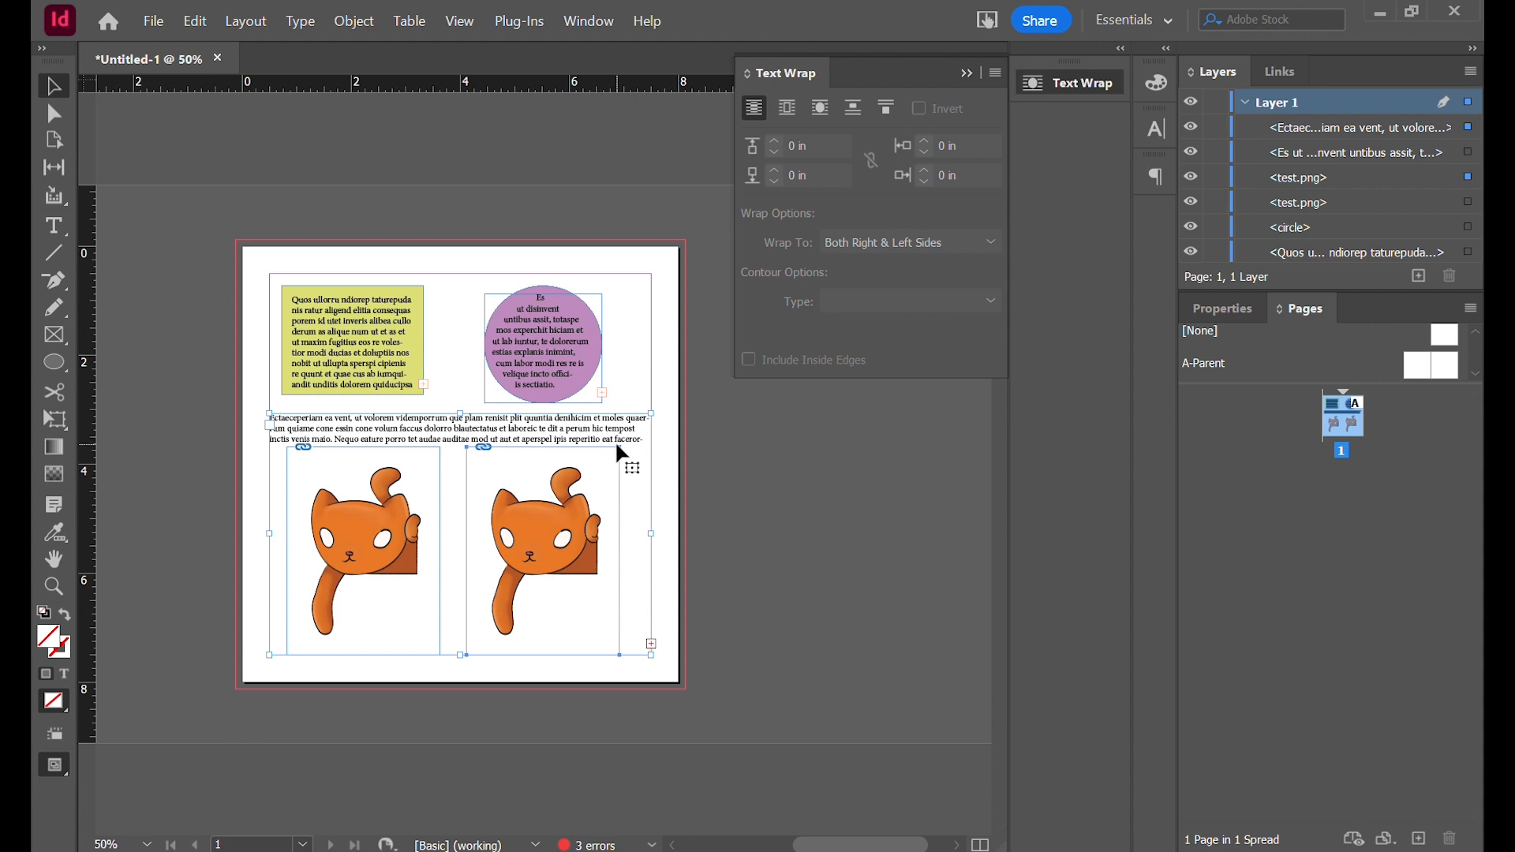
click(1469, 176)
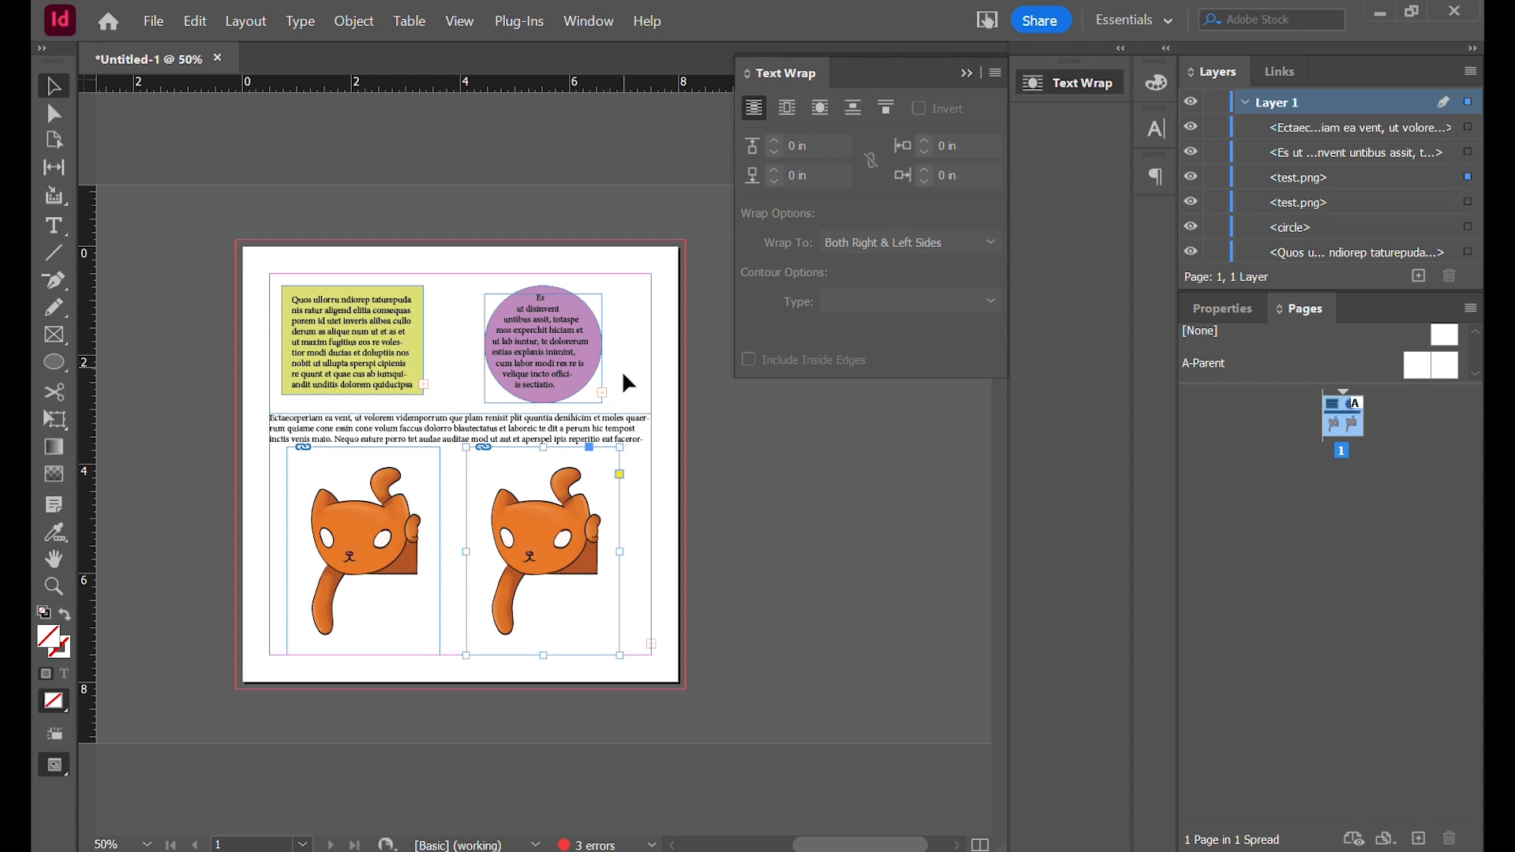
drag(619, 447, 575, 534)
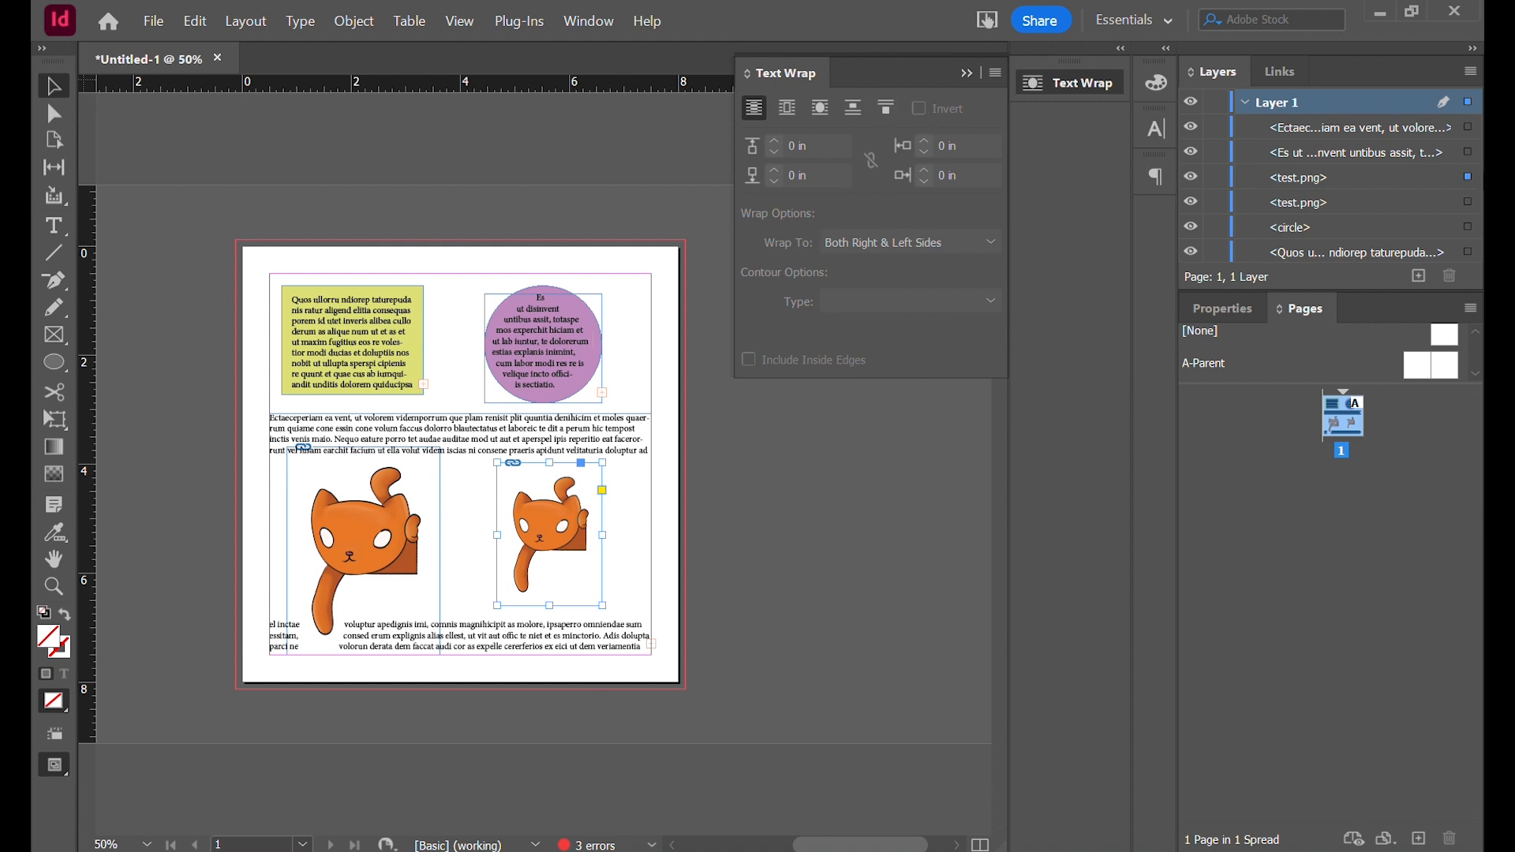
Set the smaller cat's text wrap to Jump to Next Column and move the image down to the page's bottom margin
click(886, 108)
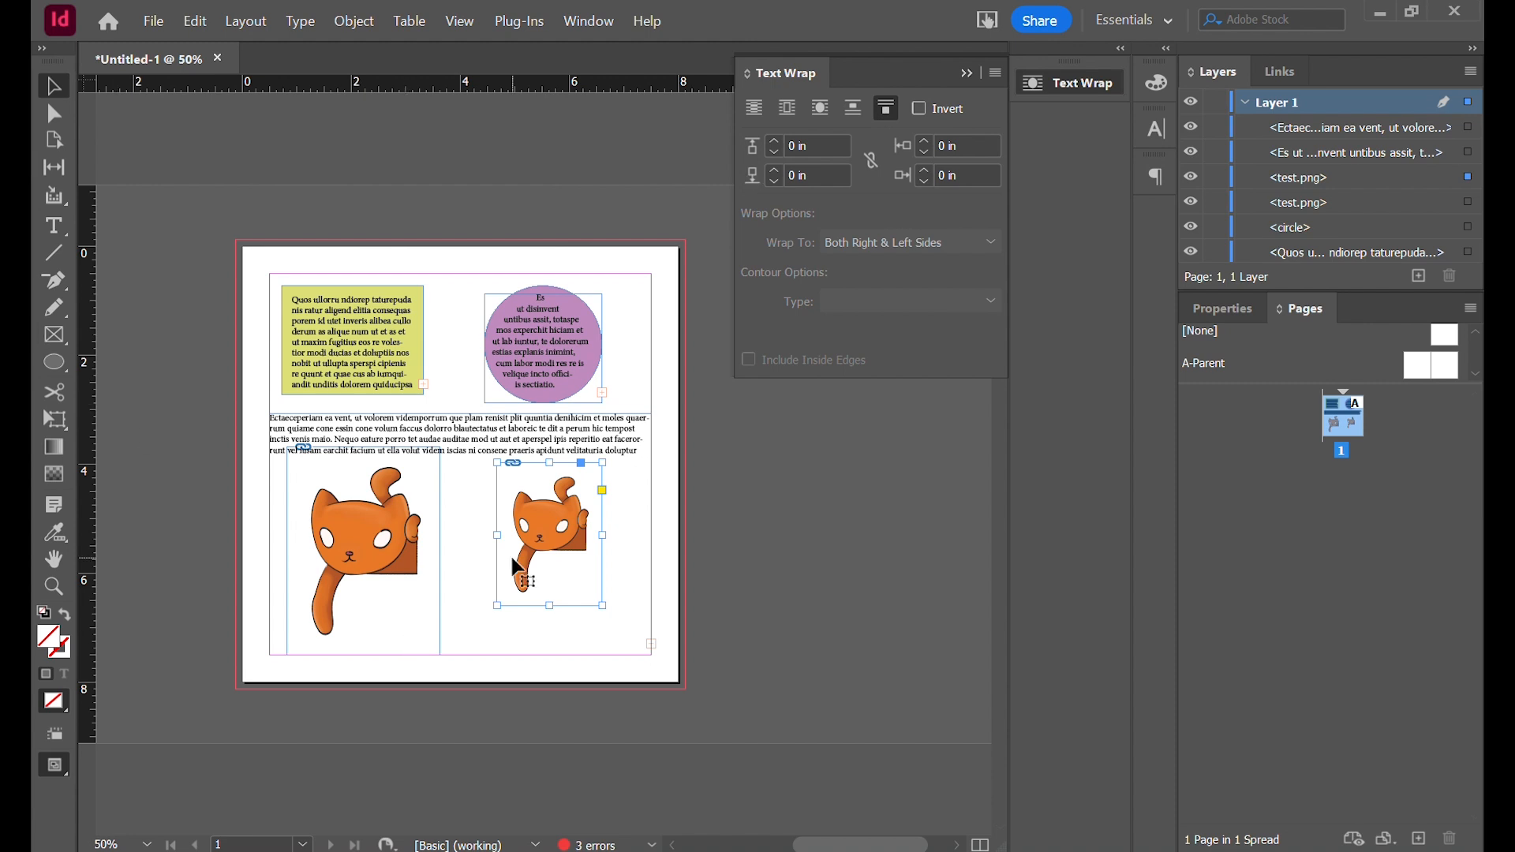
drag(558, 523, 570, 556)
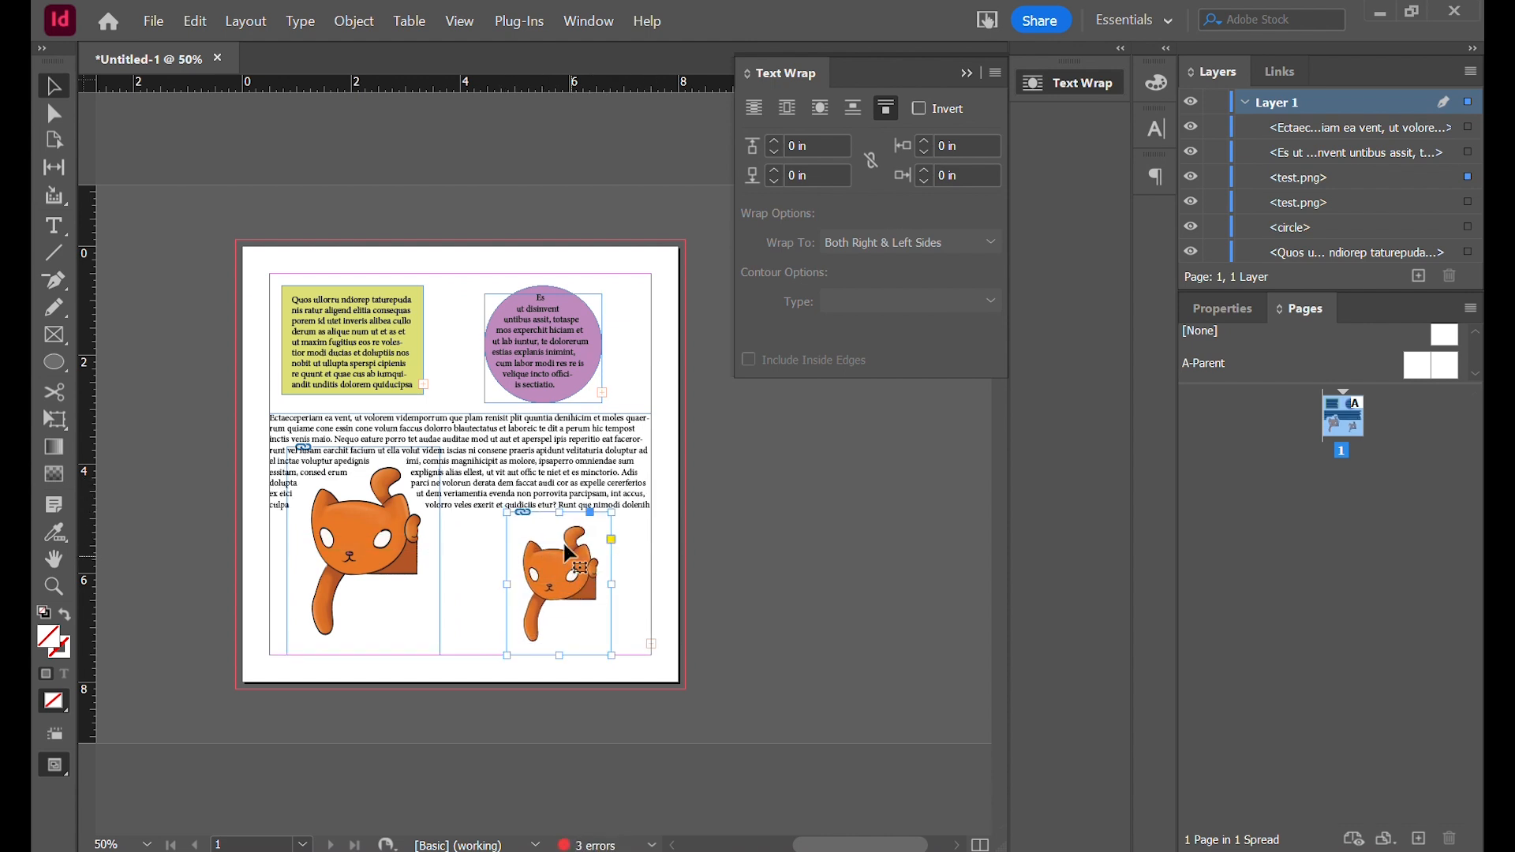
Remove the smaller cat's text wrap, wrap text around its object shape instead, and undo the trial move made after it
click(754, 108)
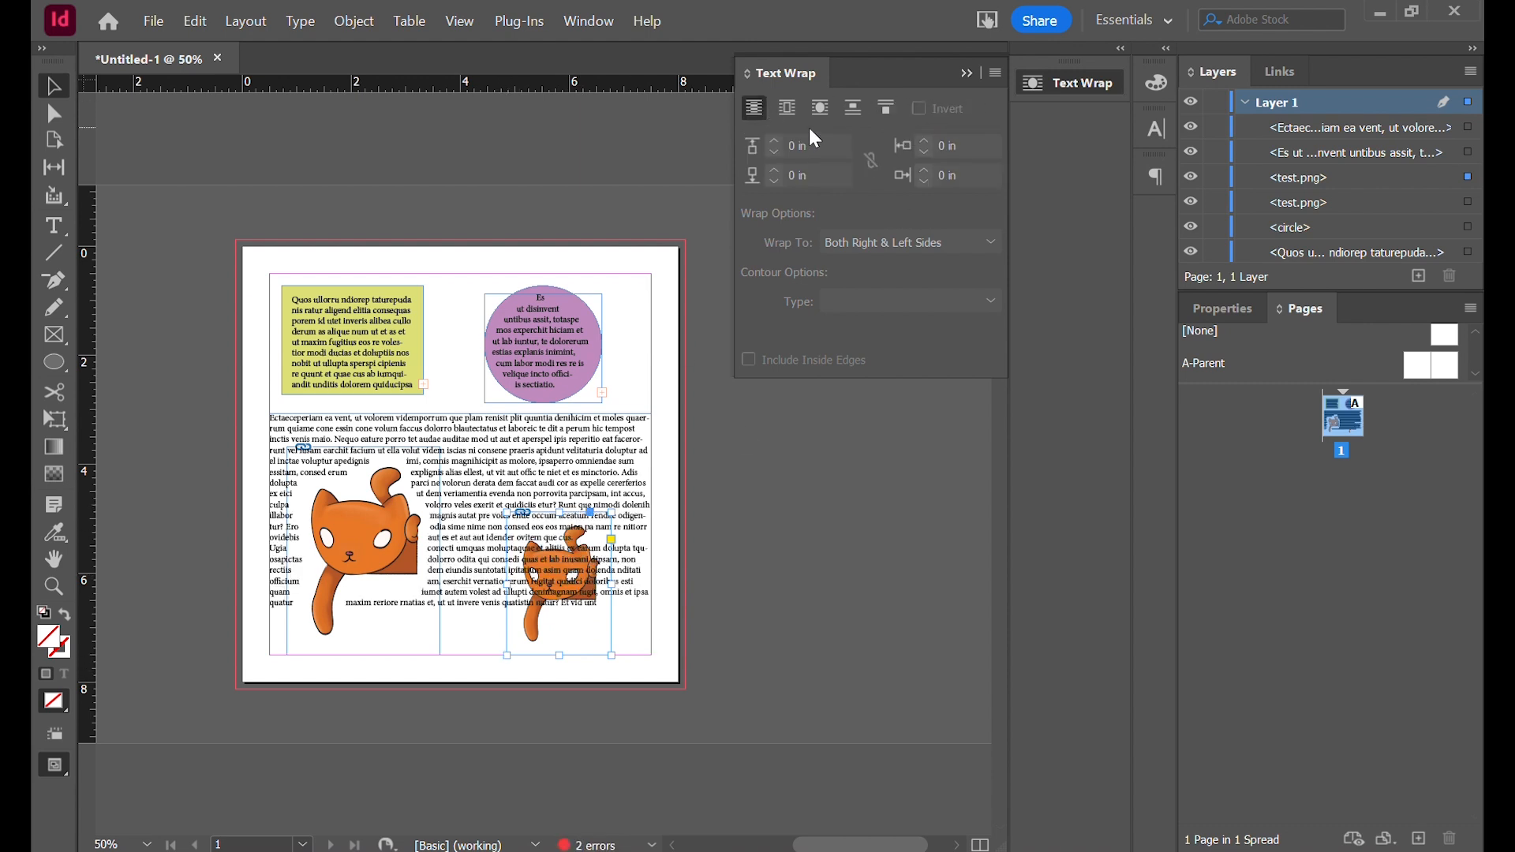
click(820, 107)
drag(558, 582, 557, 534)
key(ctrl+z)
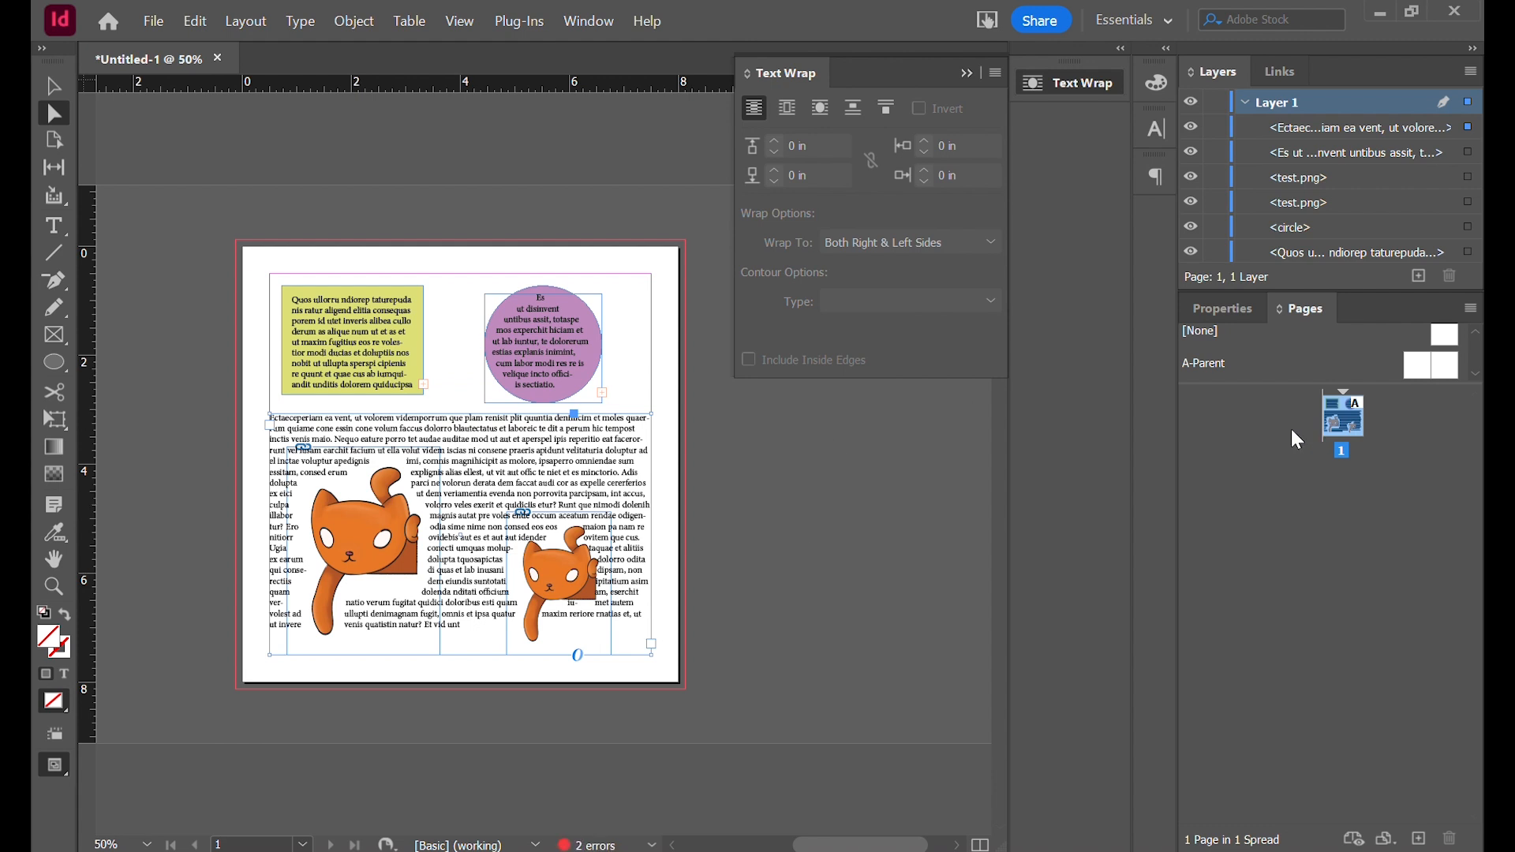